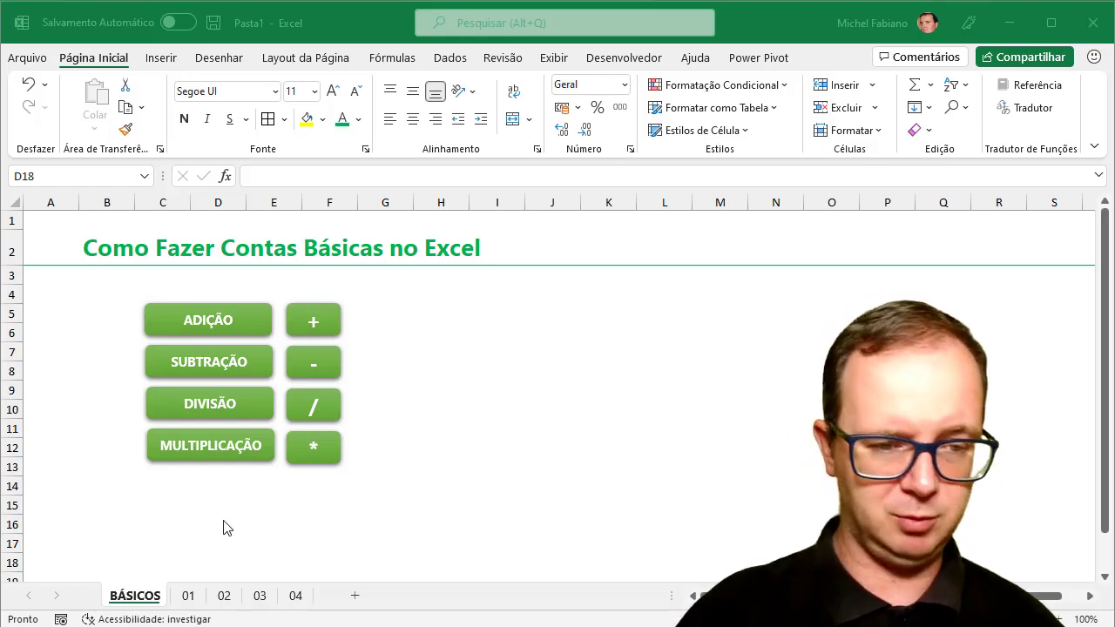
- On sheet 01, enter 100 as the value of A in C4 and 200 as the value of B in C5
left_click(186, 598)
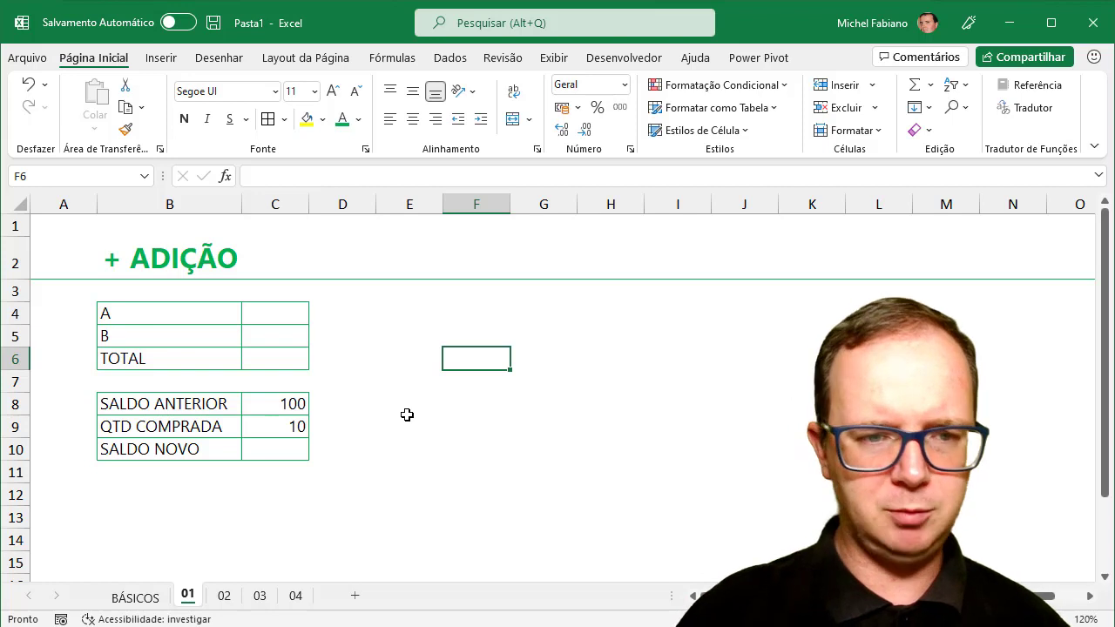
left_click(287, 314)
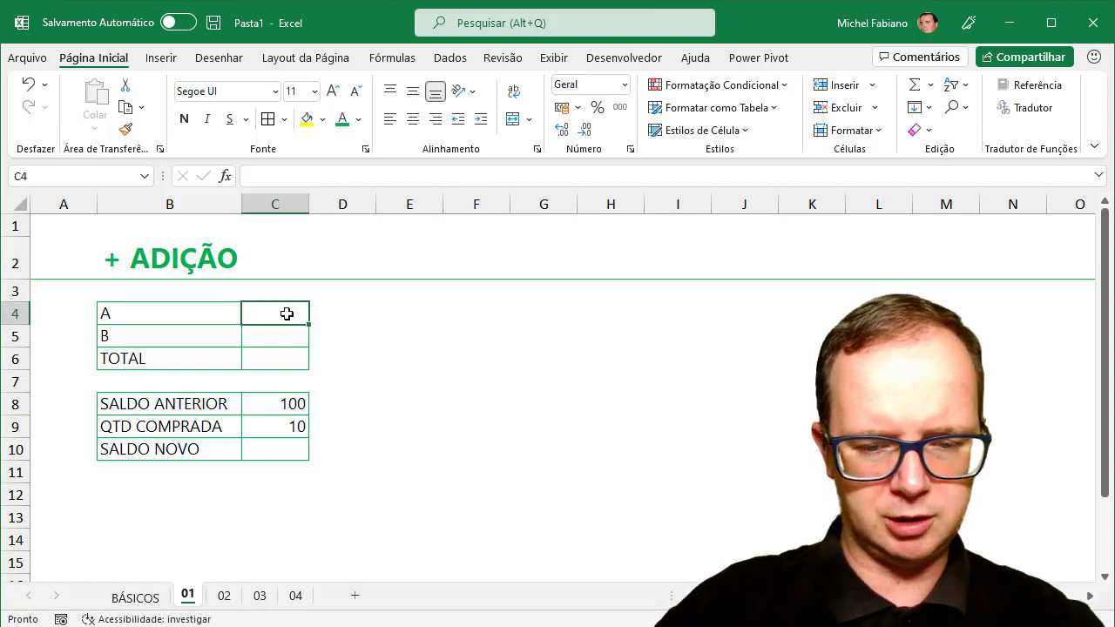
type("100")
key("Return")
type("2")
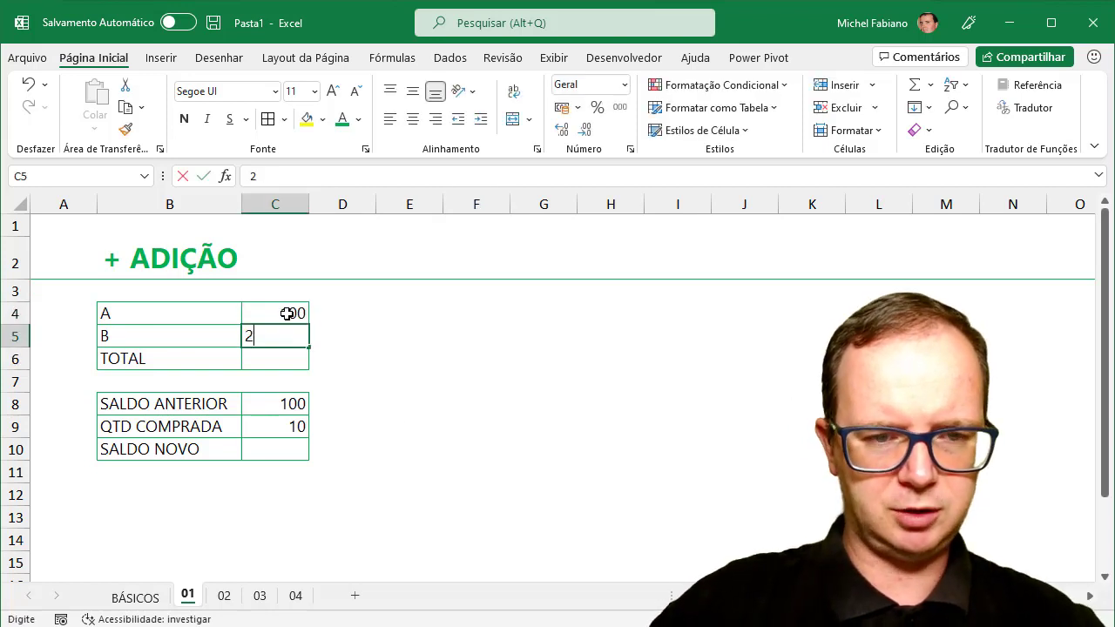
type("00")
key("Return")
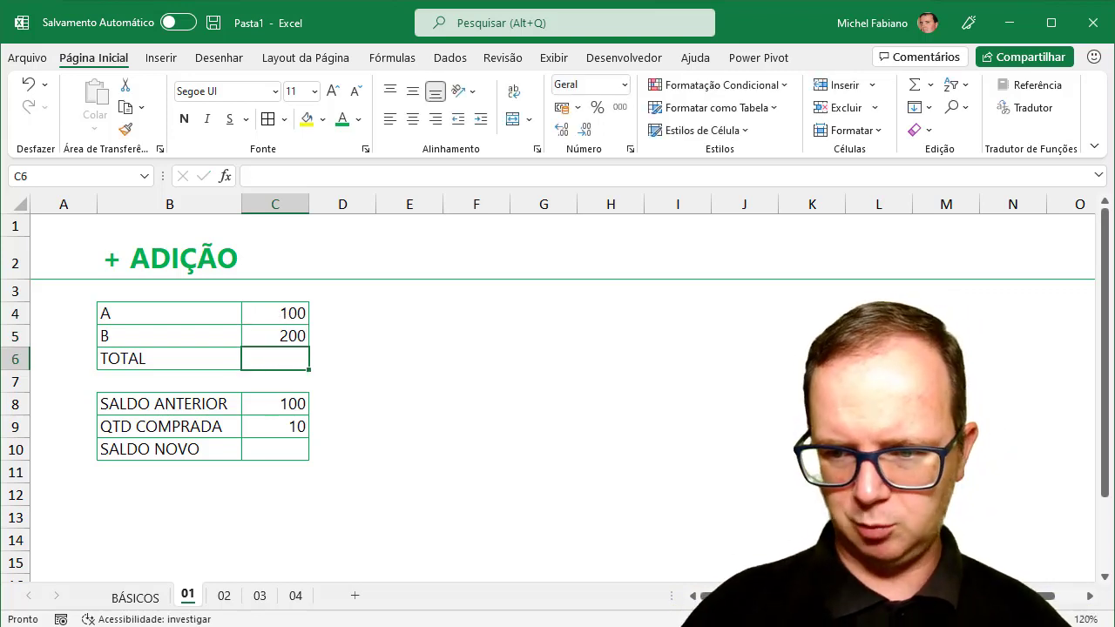
- Calculate the TOTAL in C6 from typed numbers with the formula =100+200
scroll(558, 393, "up", 1)
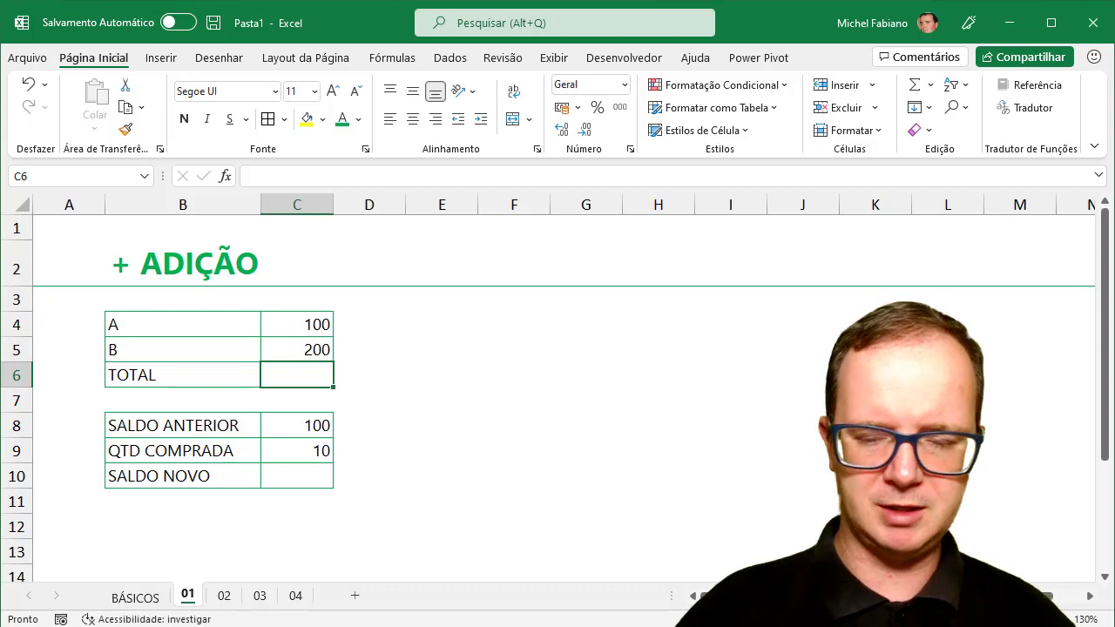
type("=")
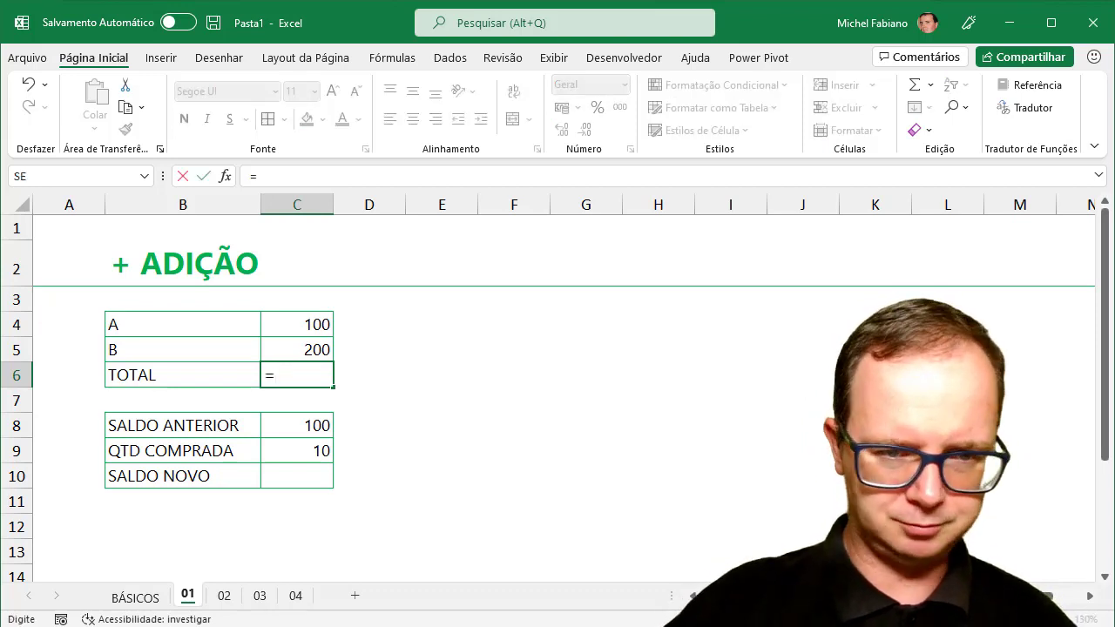
type("100")
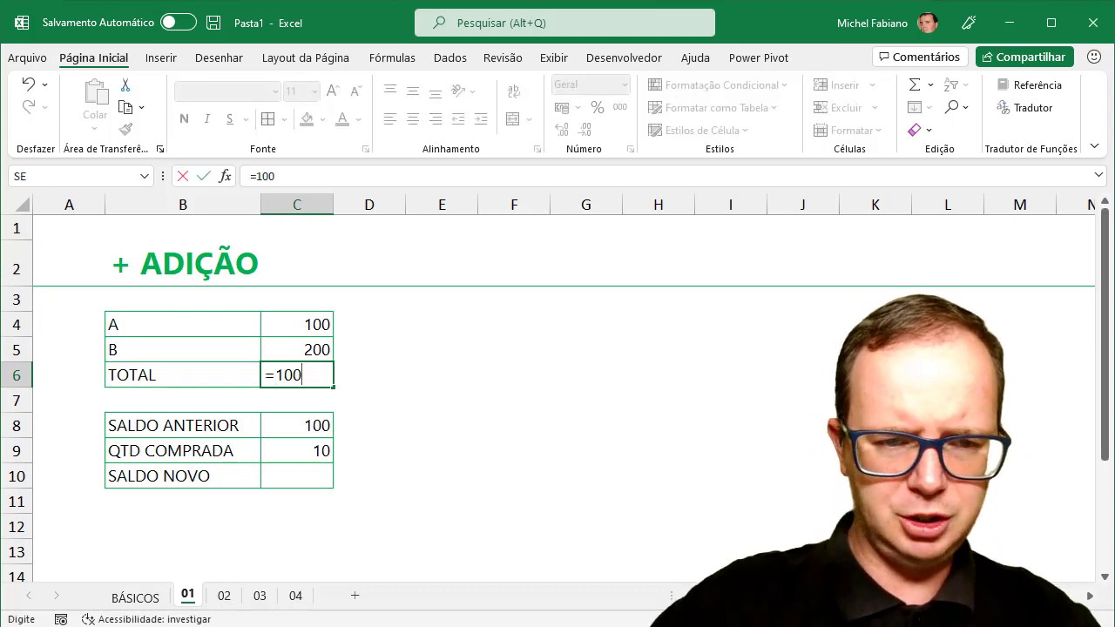
type("+200")
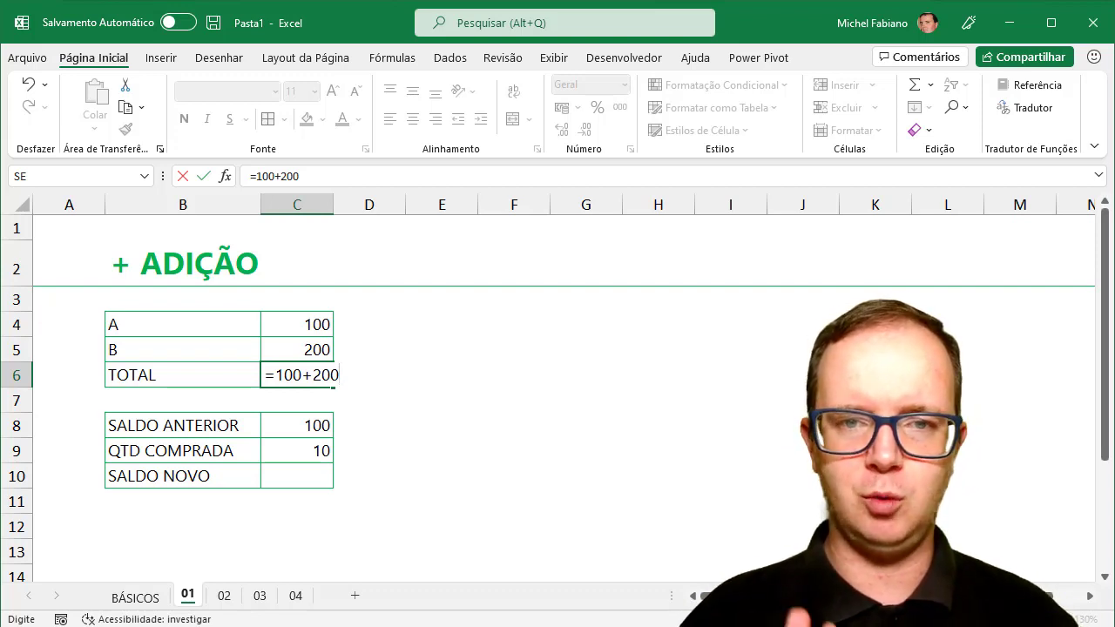
key("Return")
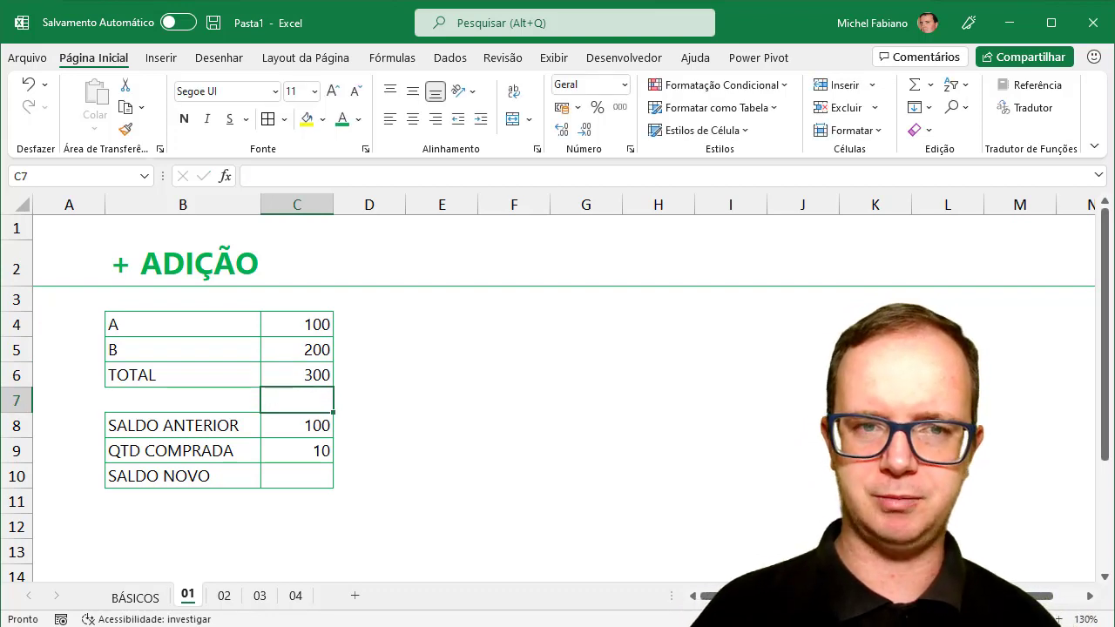
- Add several typed numbers in the empty cell E5 with the formula =10+10+10+30
left_click(475, 347)
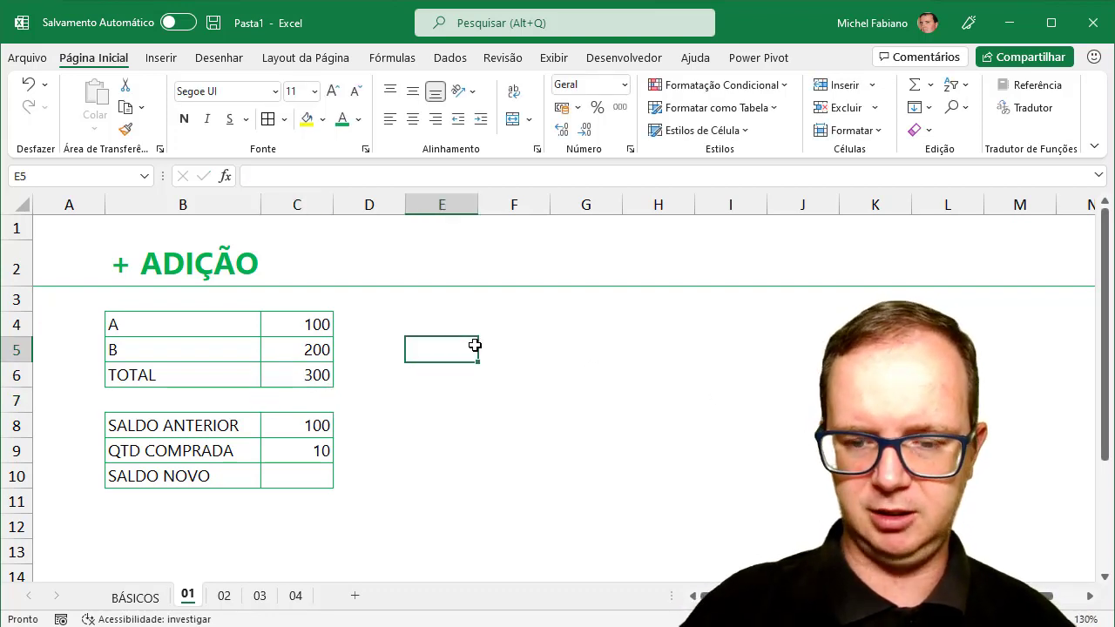
type("=10")
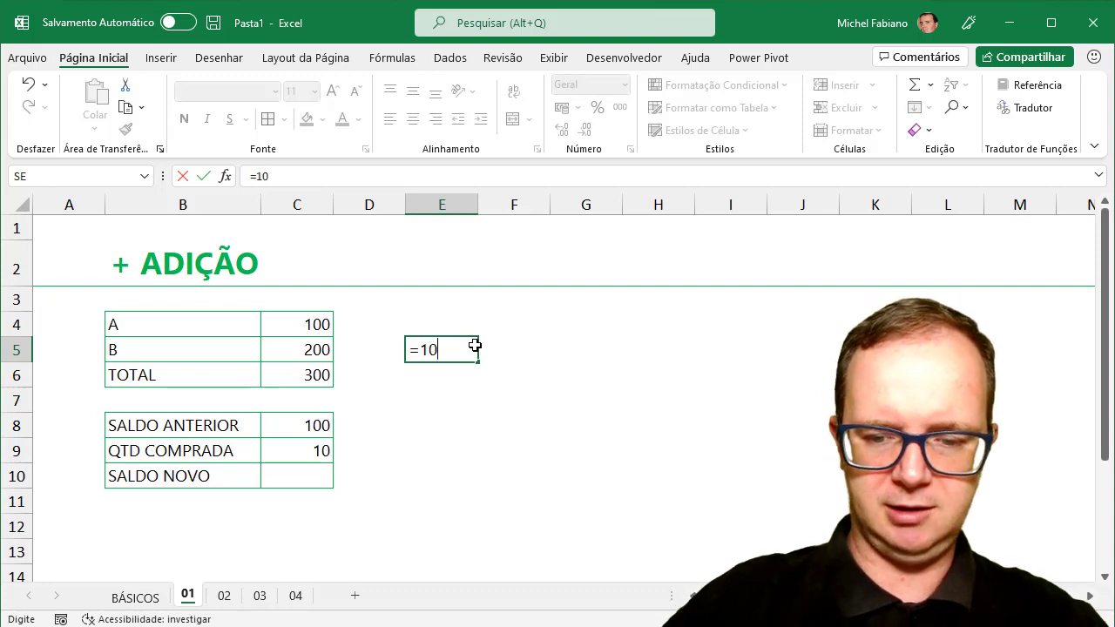
type("+10+10")
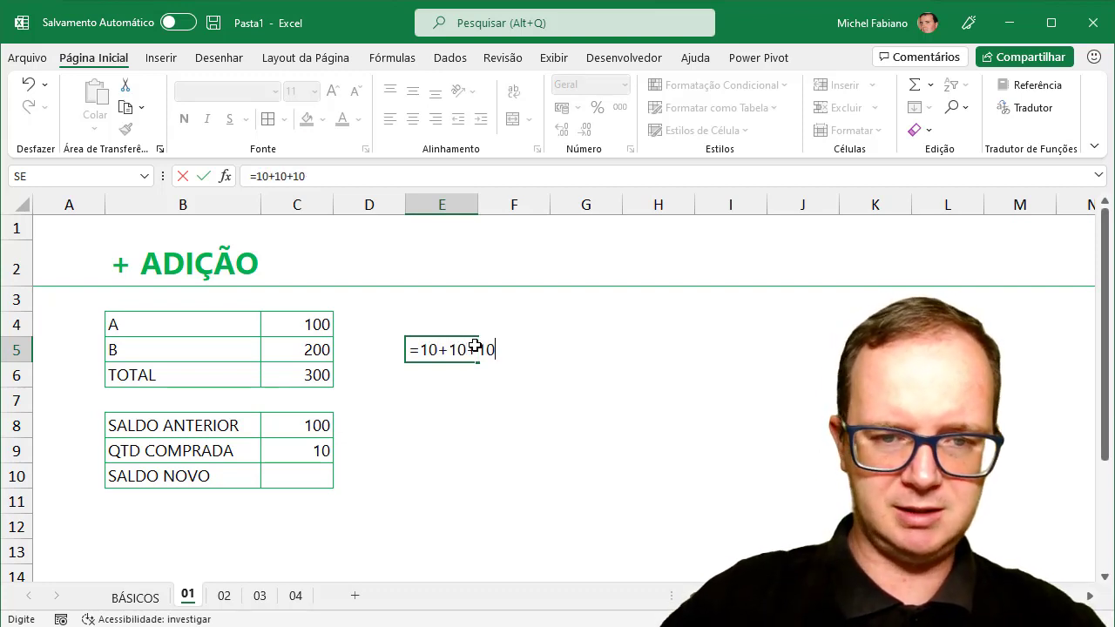
type("+30")
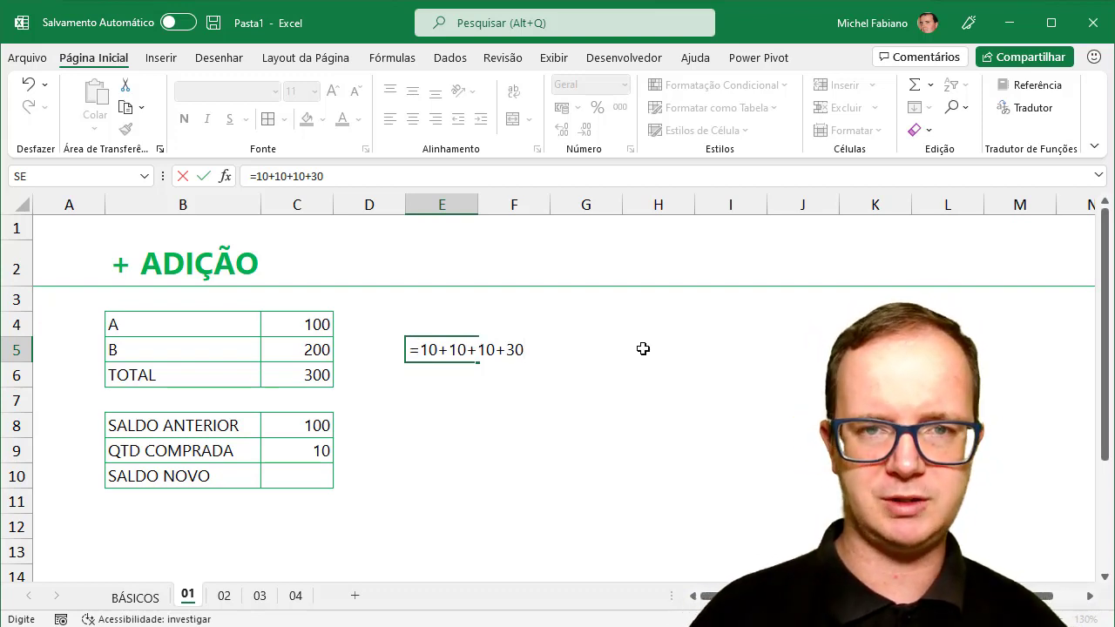
key("Return")
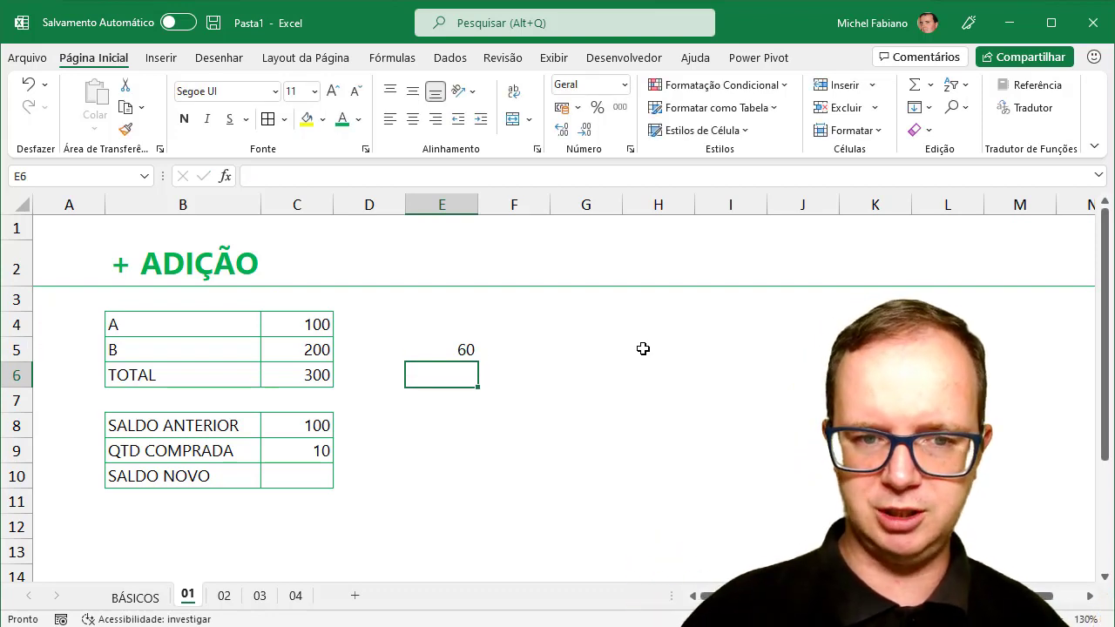
- Replace the TOTAL formula in C6 with the cell-reference sum =C4+C5
left_click(308, 374)
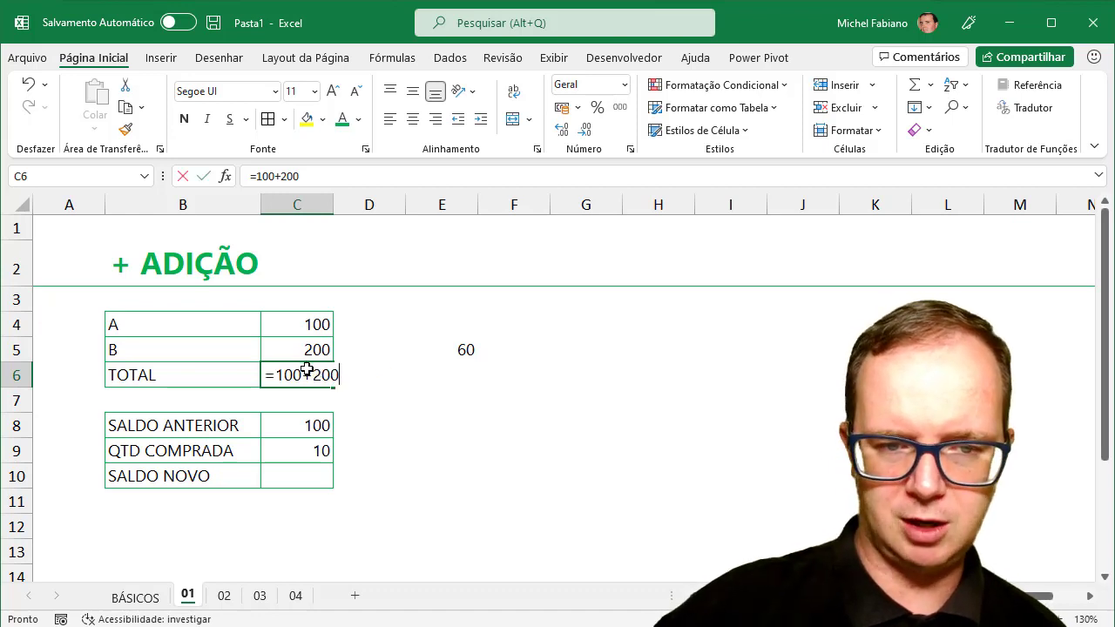
type("=")
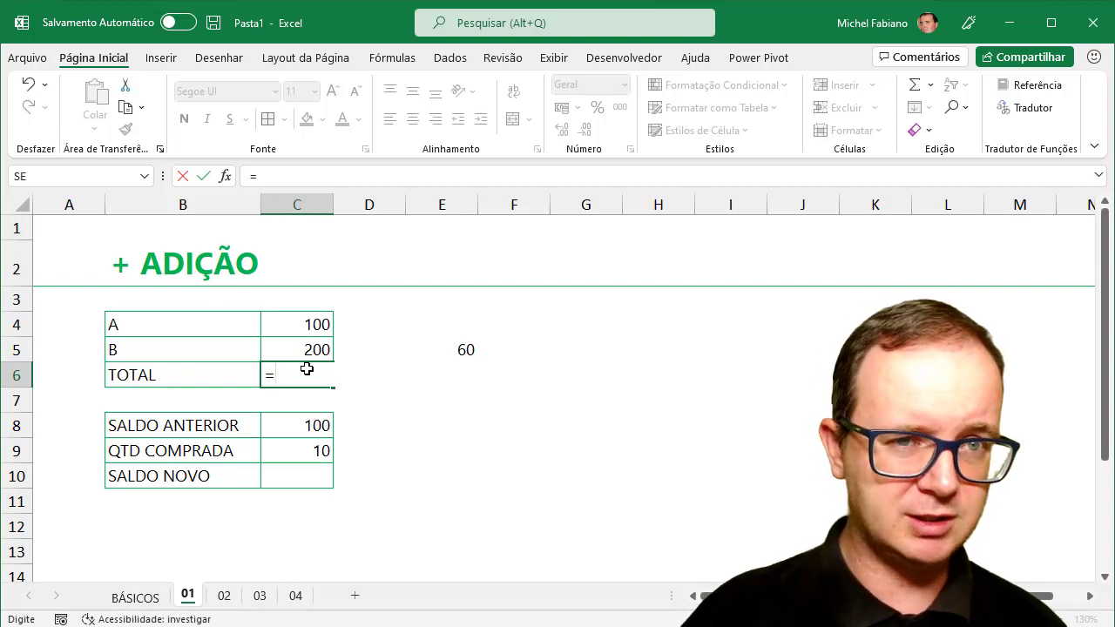
left_click(313, 324)
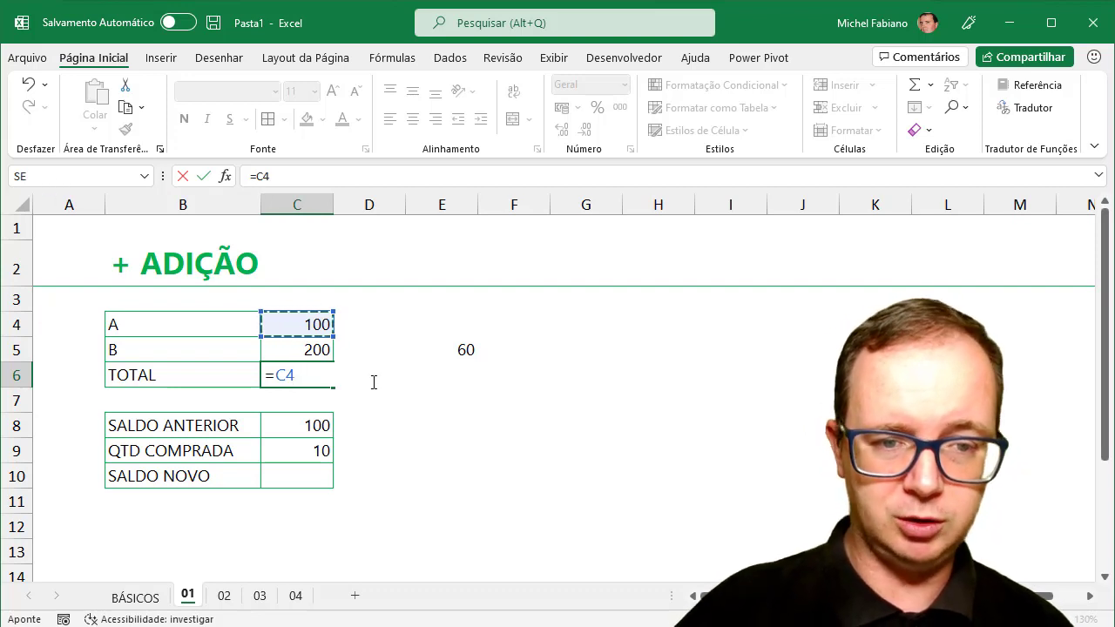
type("+")
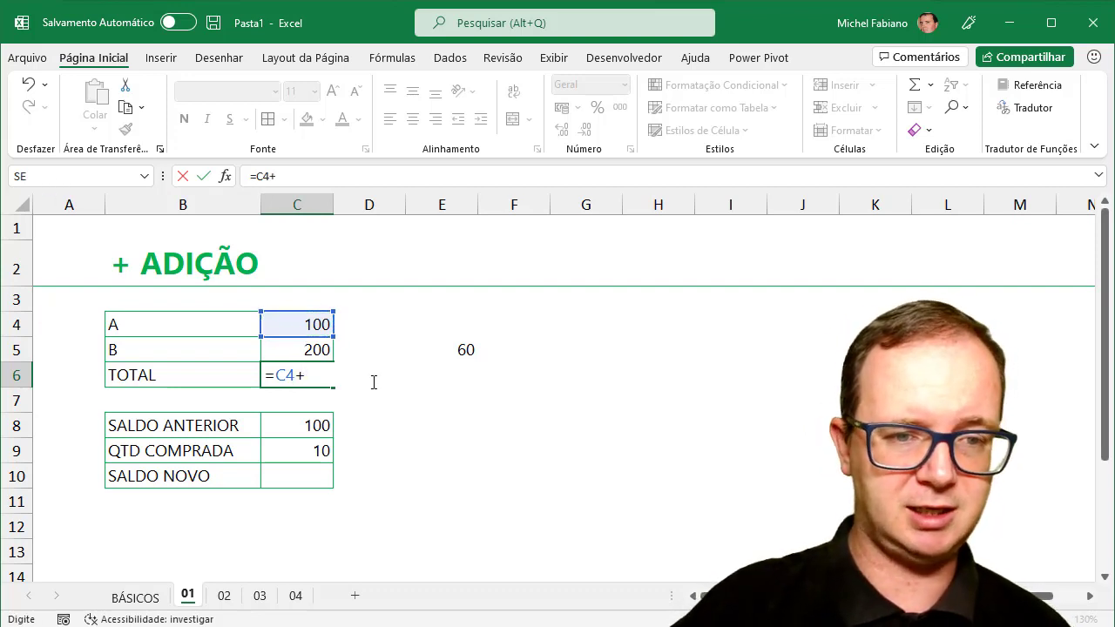
left_click(317, 350)
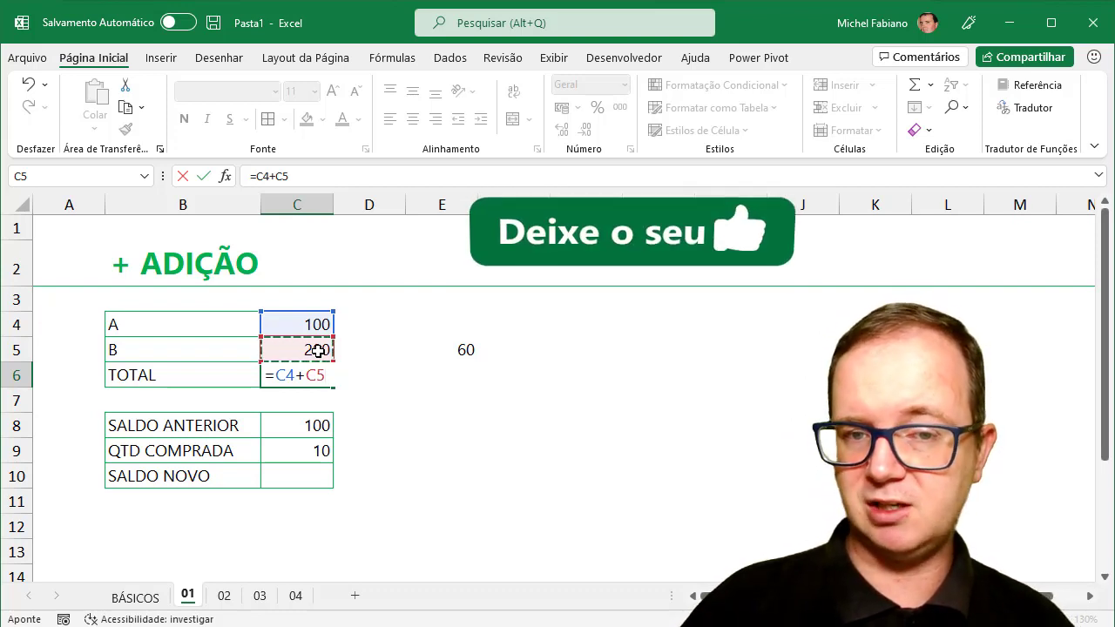
key("Return")
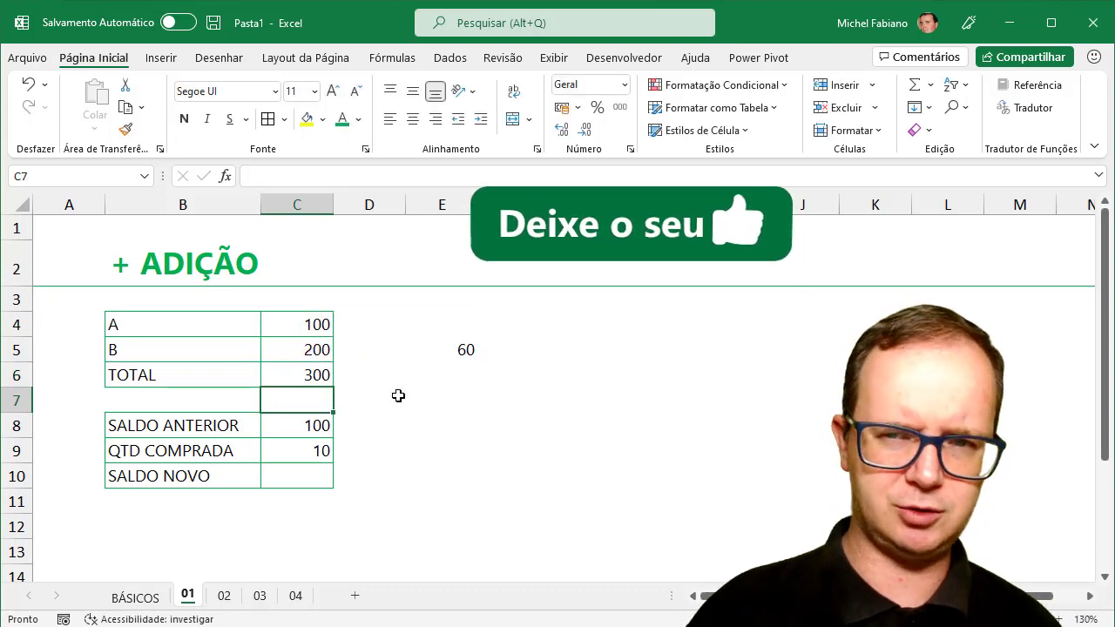
- Clear the values of A and B in cells C4 and C5
left_click(317, 324)
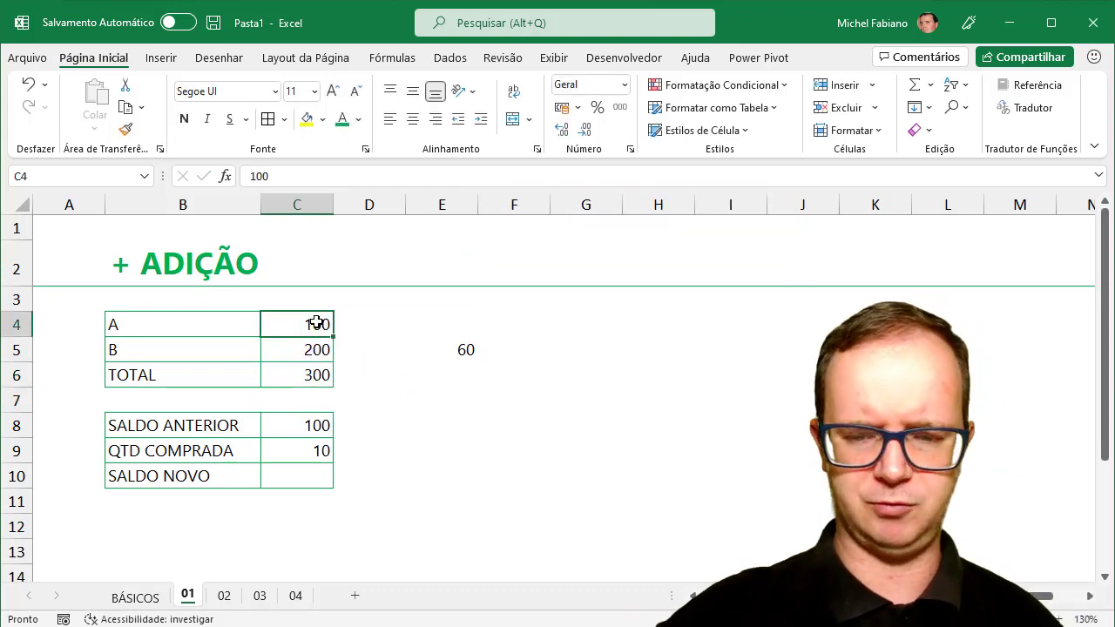
key("Delete")
key("Down")
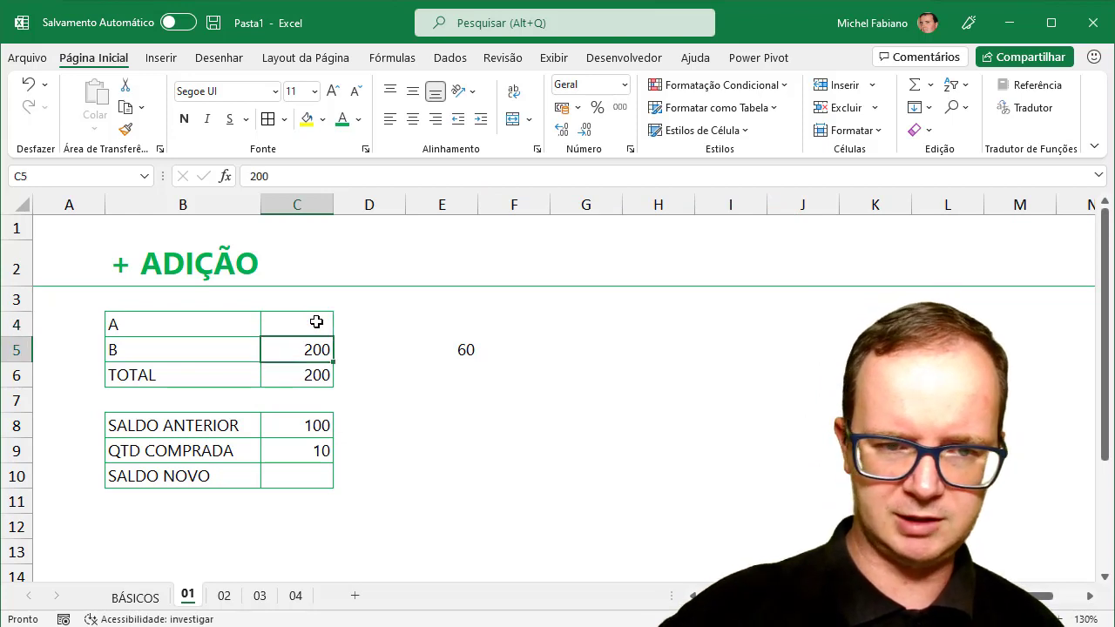
key("Delete")
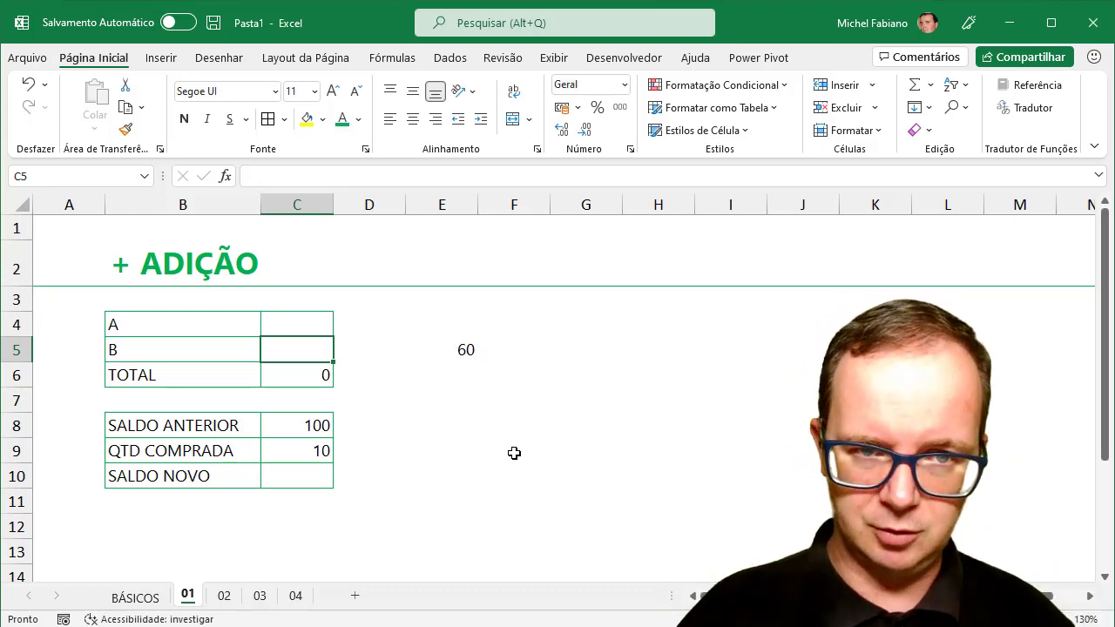
- Enter 85 as the value of A in C4 and 122 as the value of B in C5
left_click(291, 326)
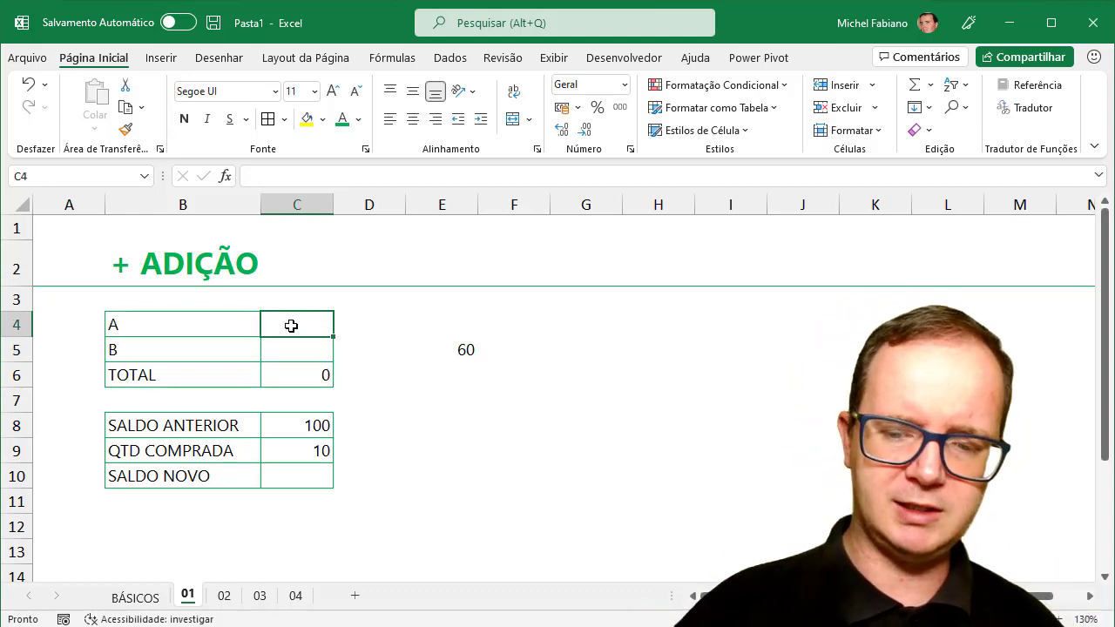
key("Up")
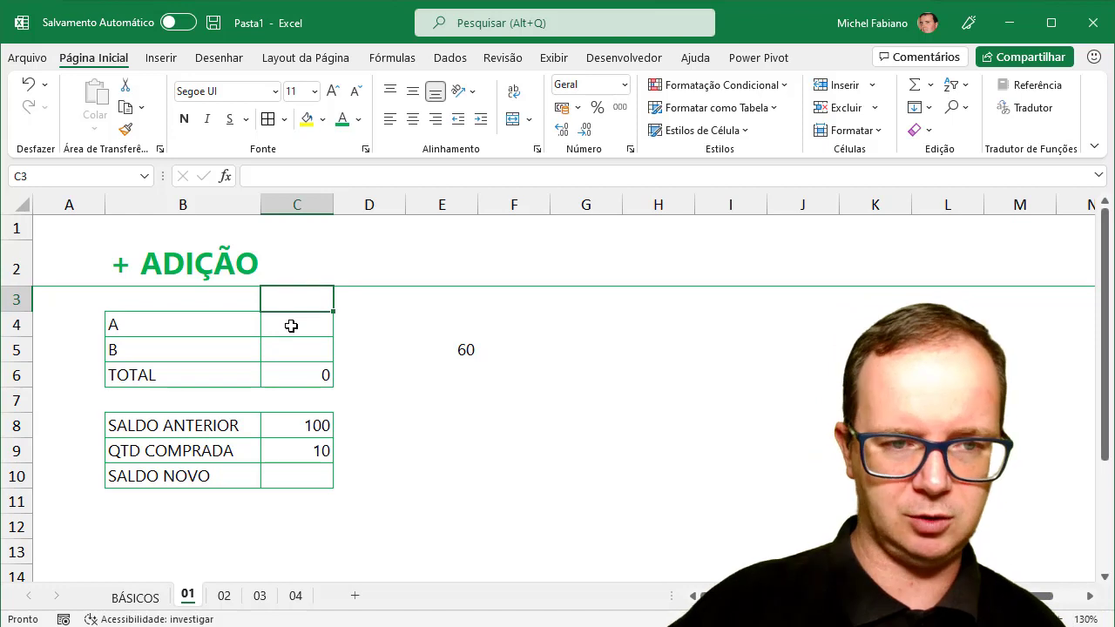
left_click(291, 325)
type("85")
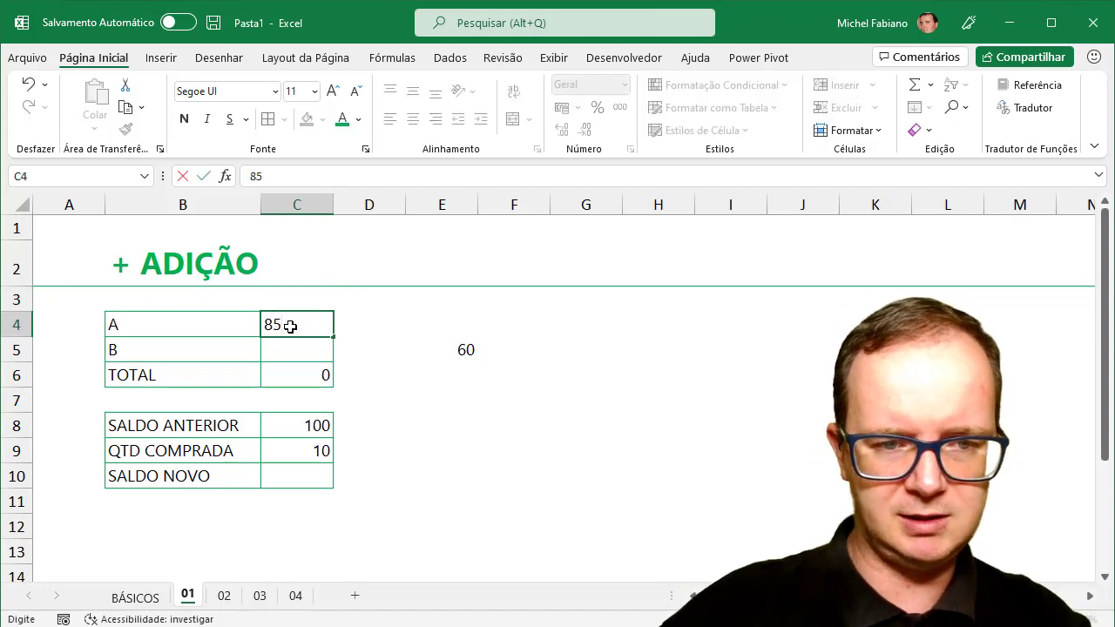
key("Return")
type("122")
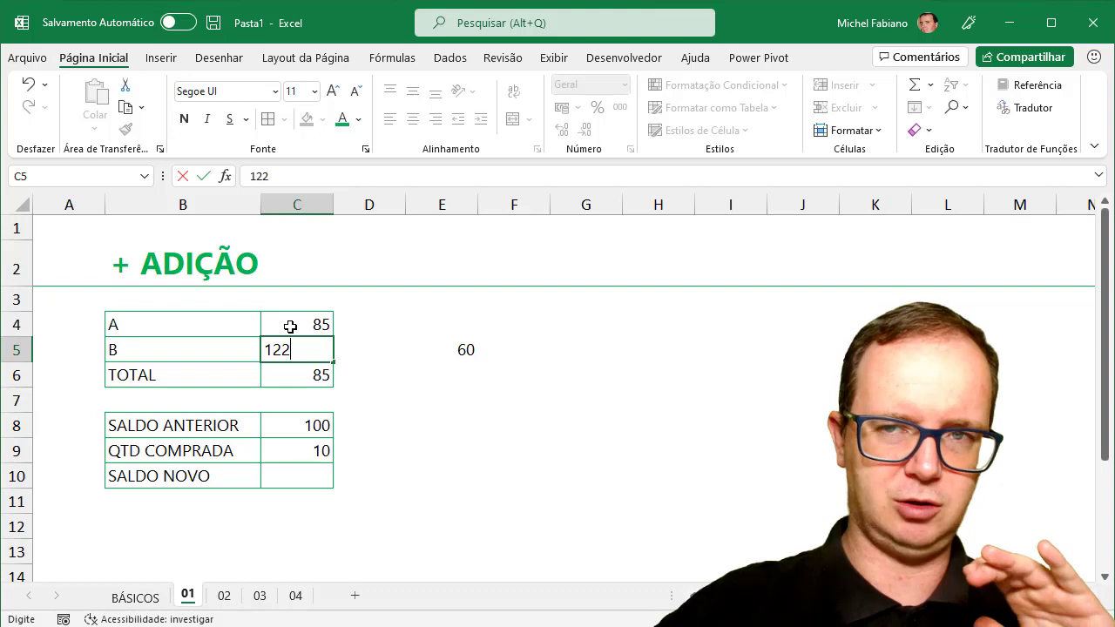
key("Return")
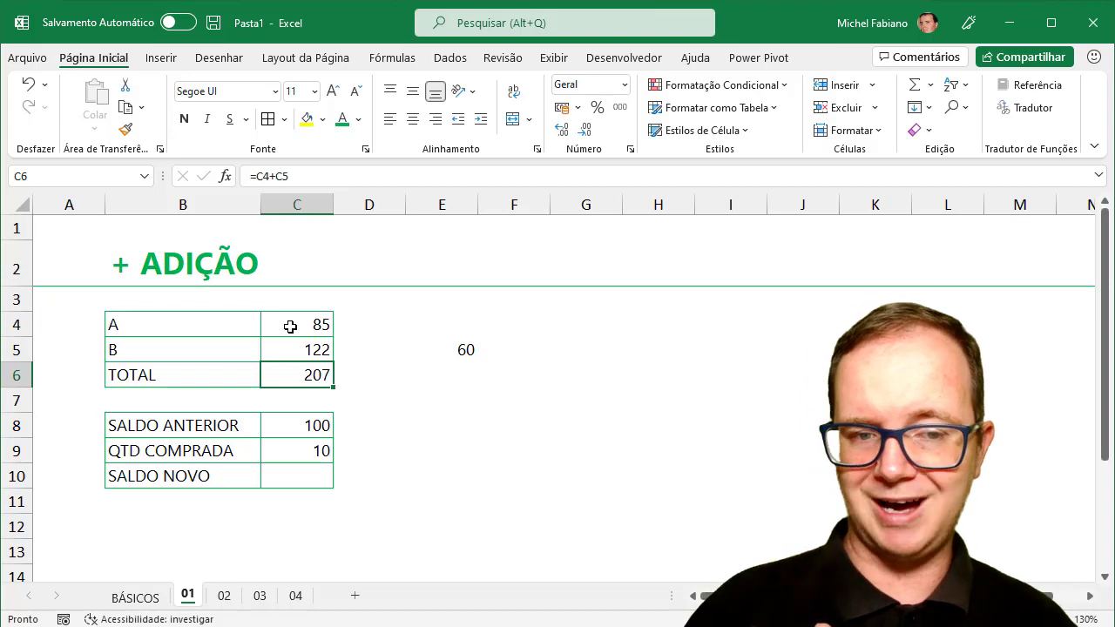
- Overwrite cell E5 with the typed-number addition formula =200+400
left_click(471, 350)
type("=200")
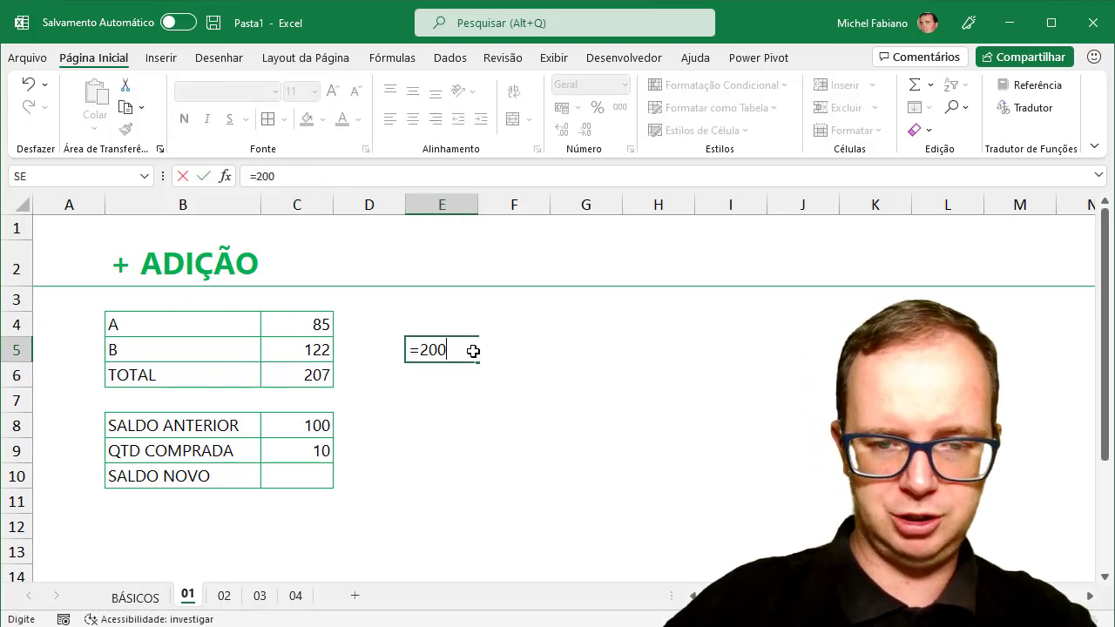
type("+400")
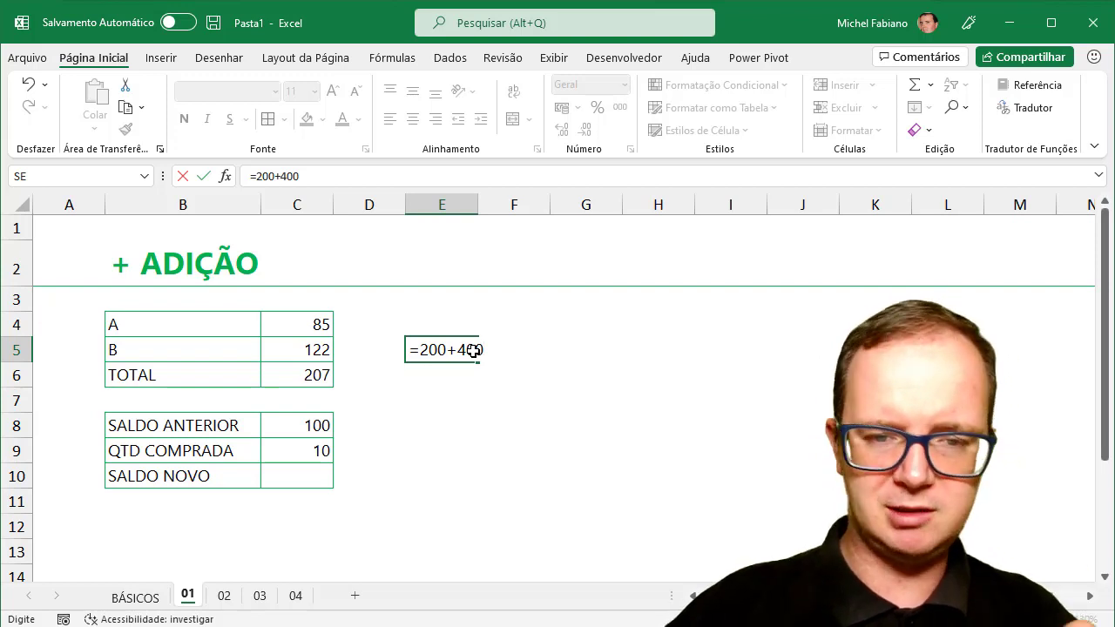
key("Return")
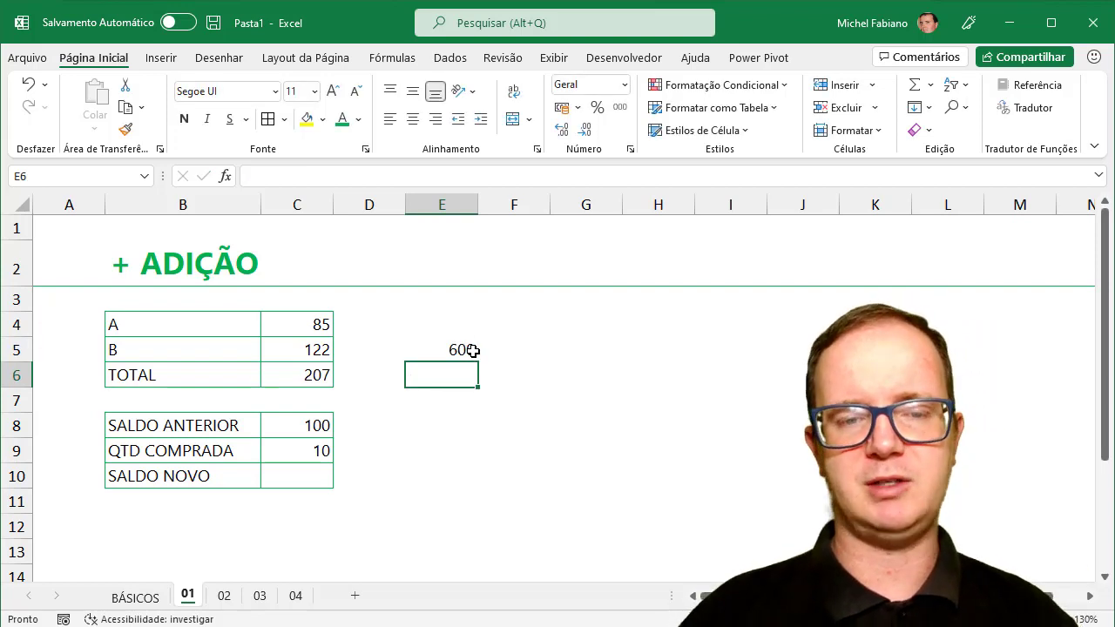
- Enter the cell-reference addition formula =C4+C5 in cell E6
type("=")
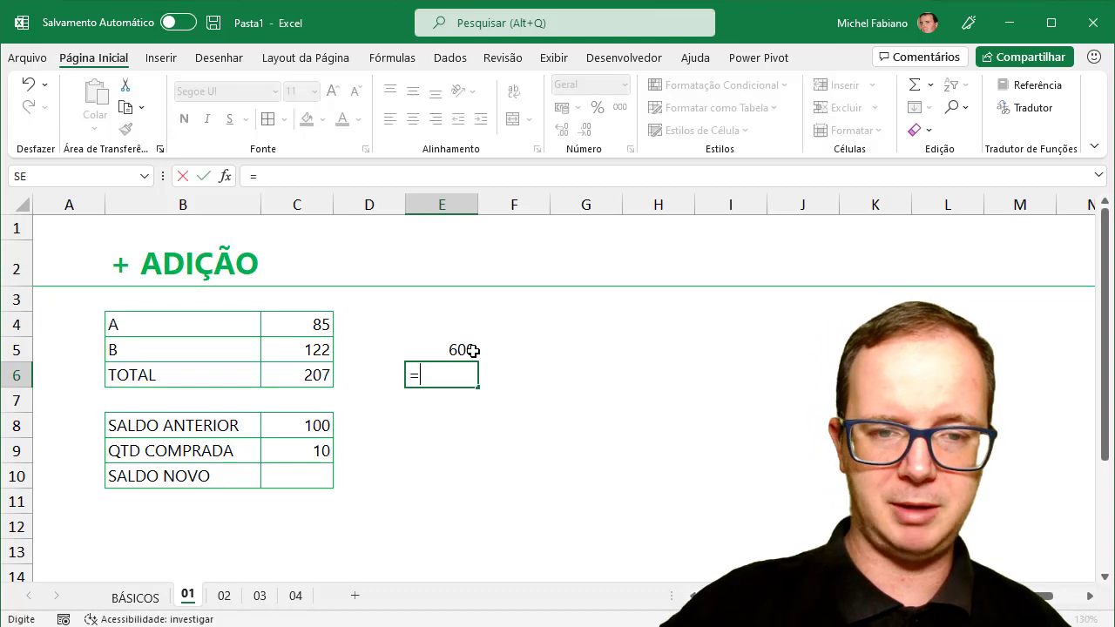
left_click(309, 324)
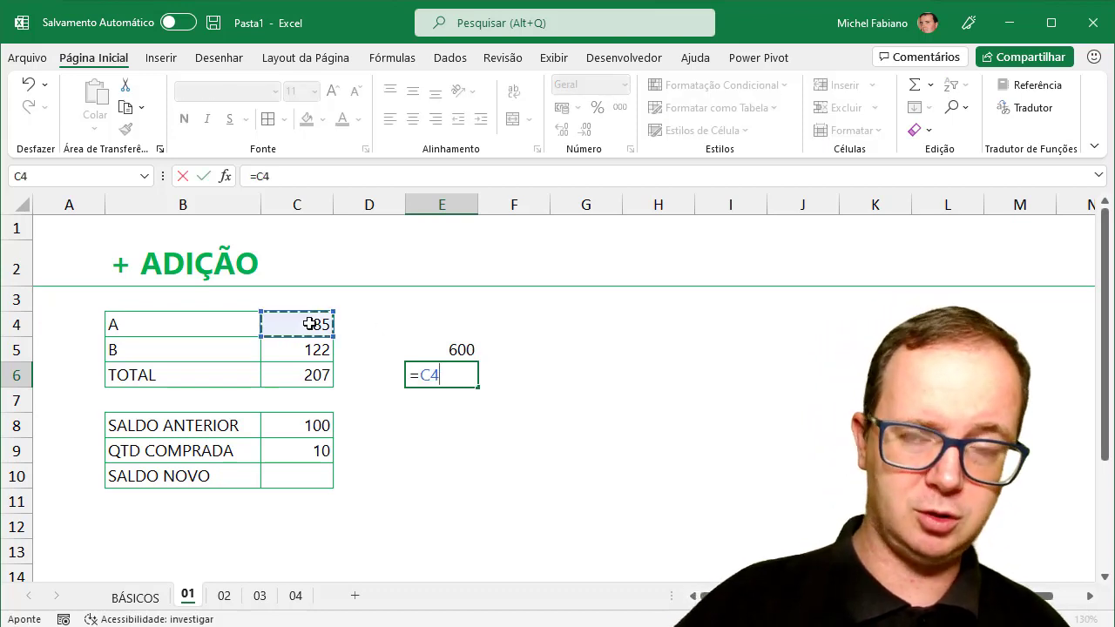
type("+")
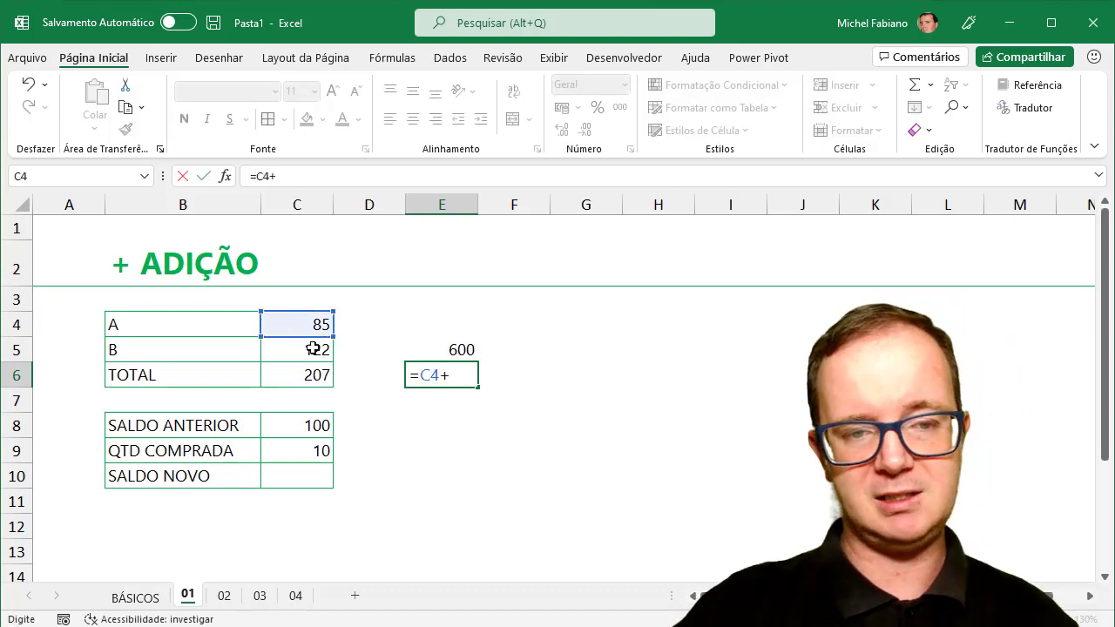
left_click(313, 348)
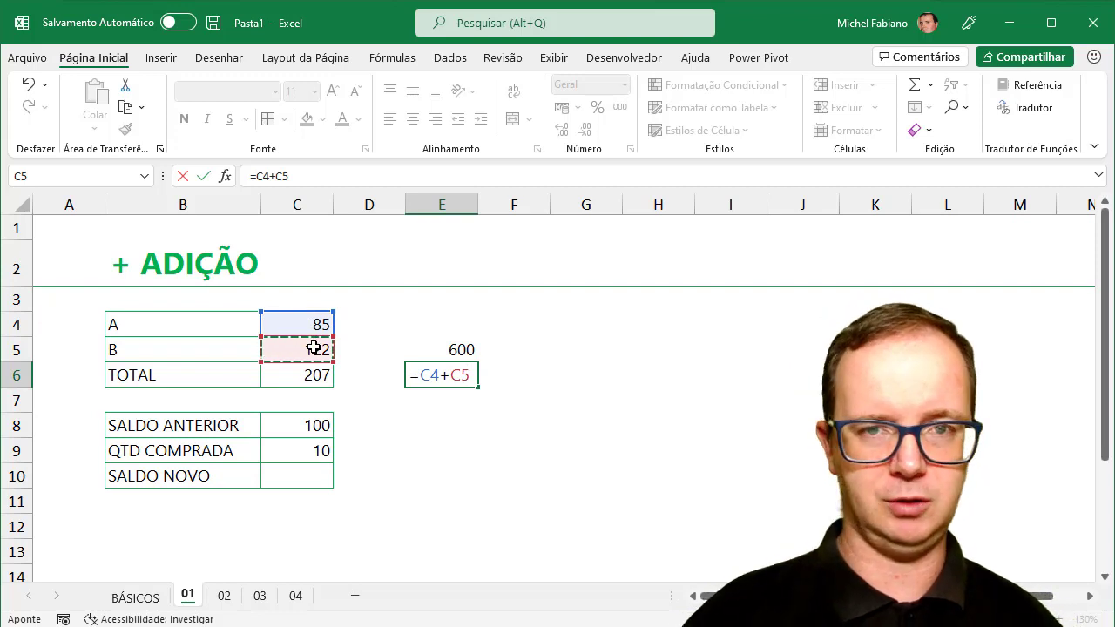
key("Return")
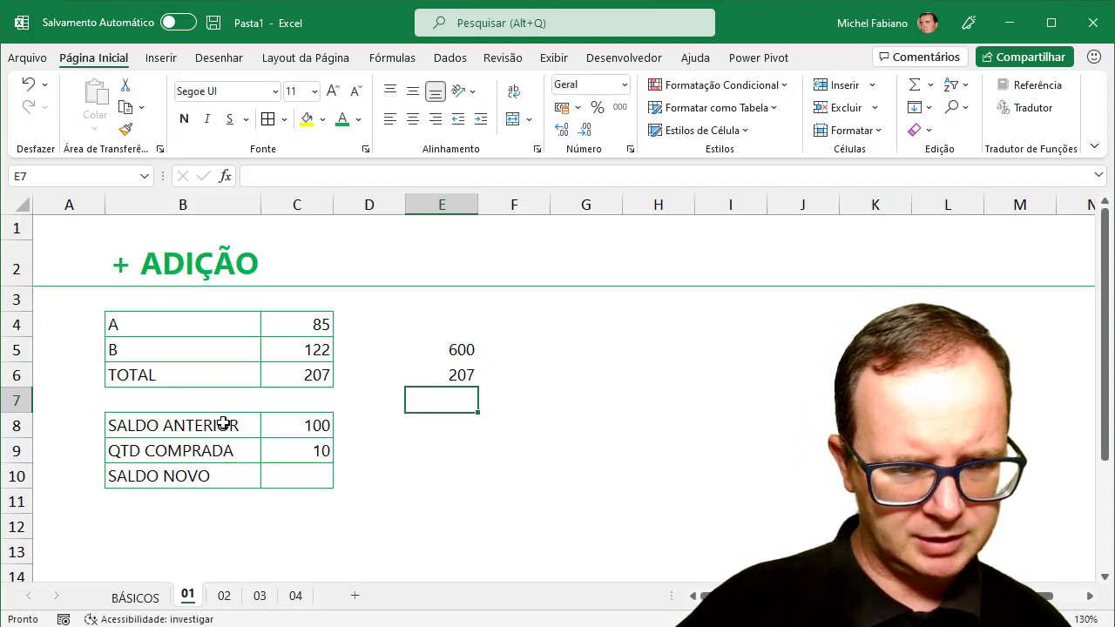
- Calculate SALDO NOVO in C10 by adding SALDO ANTERIOR and QTD COMPRADA with the formula =C8+C9
left_click(320, 425)
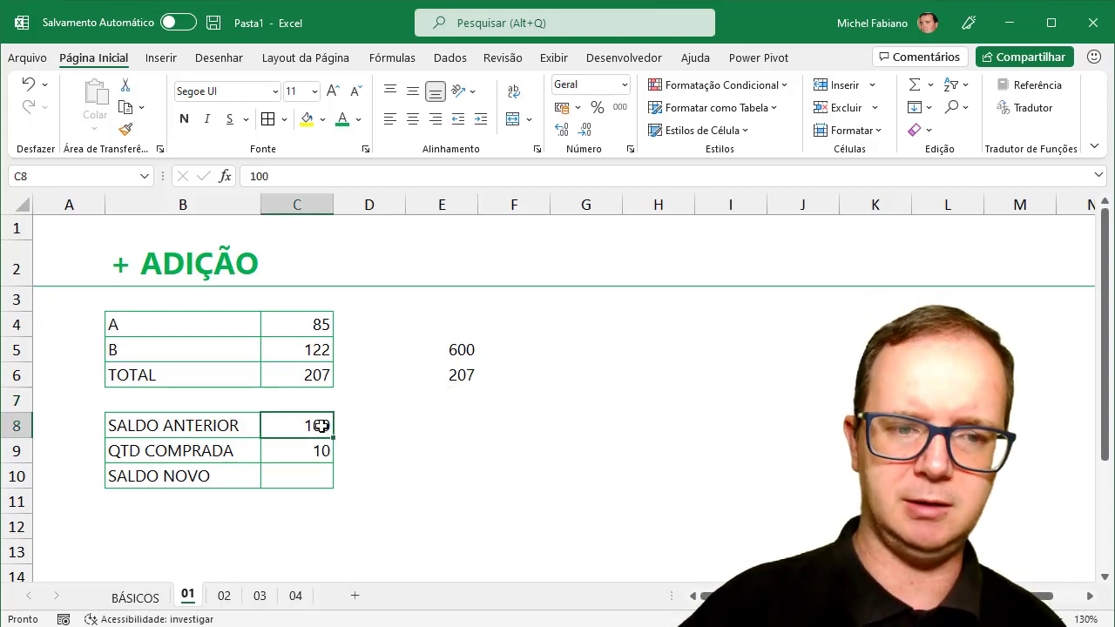
left_click(292, 479)
type("=")
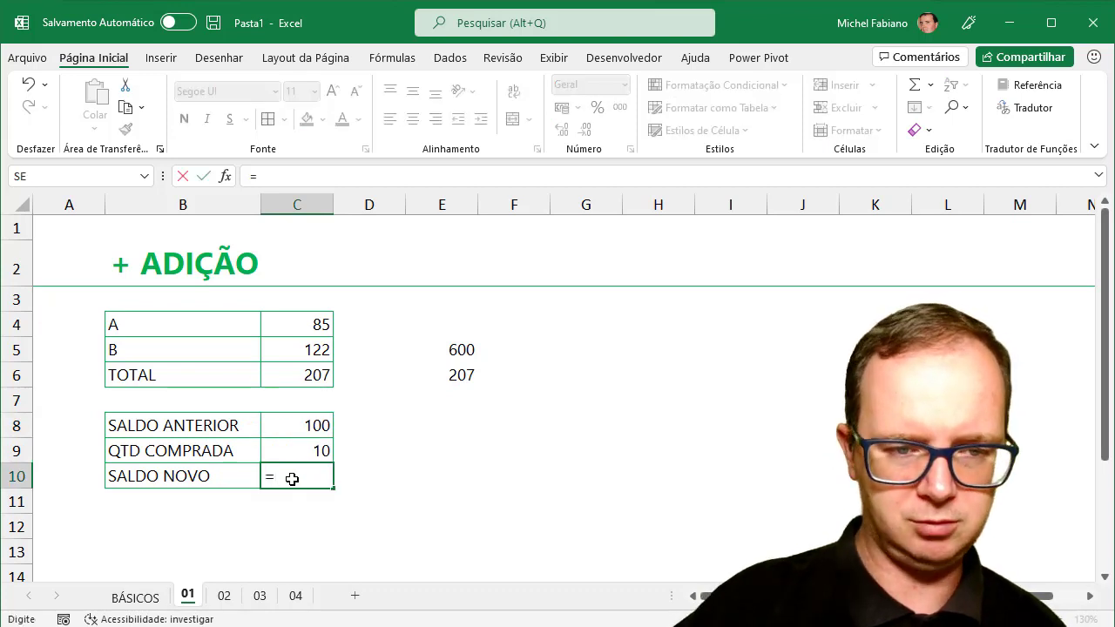
left_click(300, 421)
type("+")
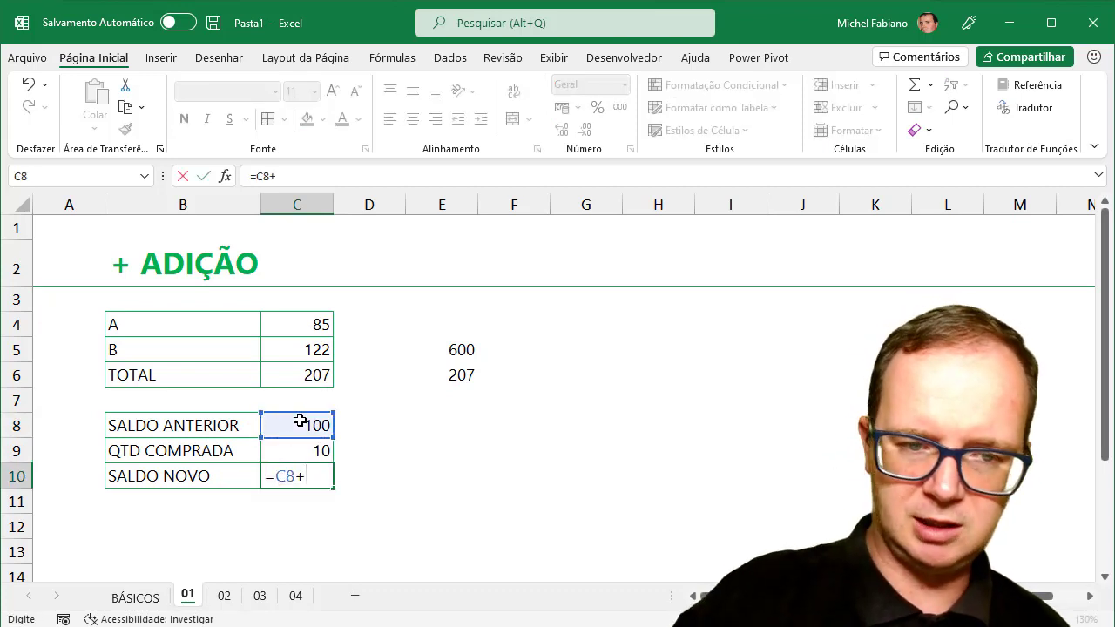
left_click(301, 451)
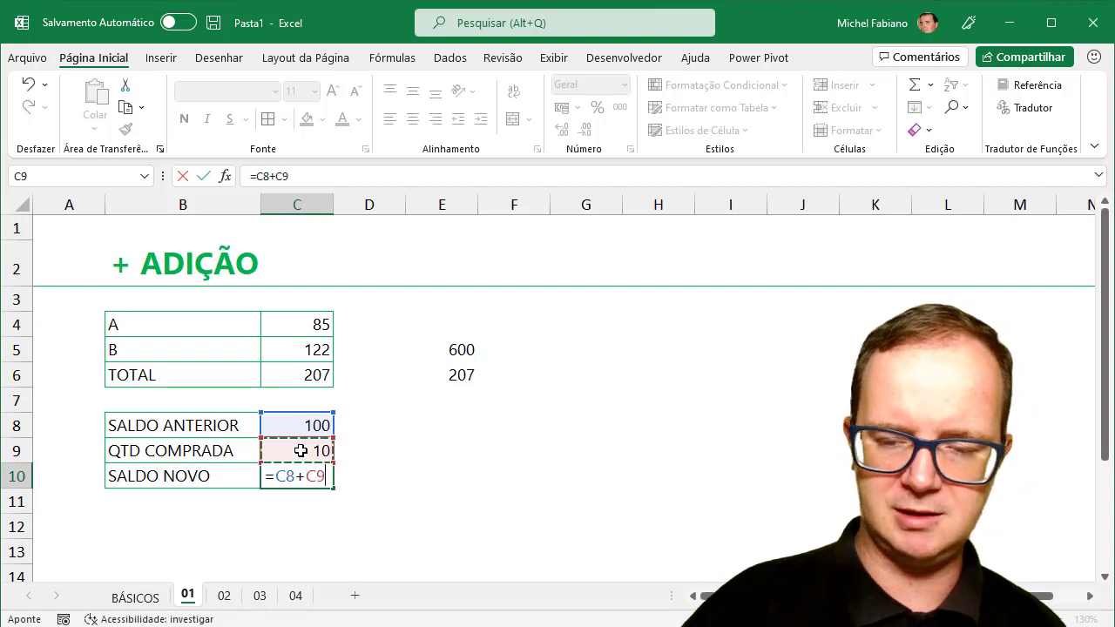
key("Return")
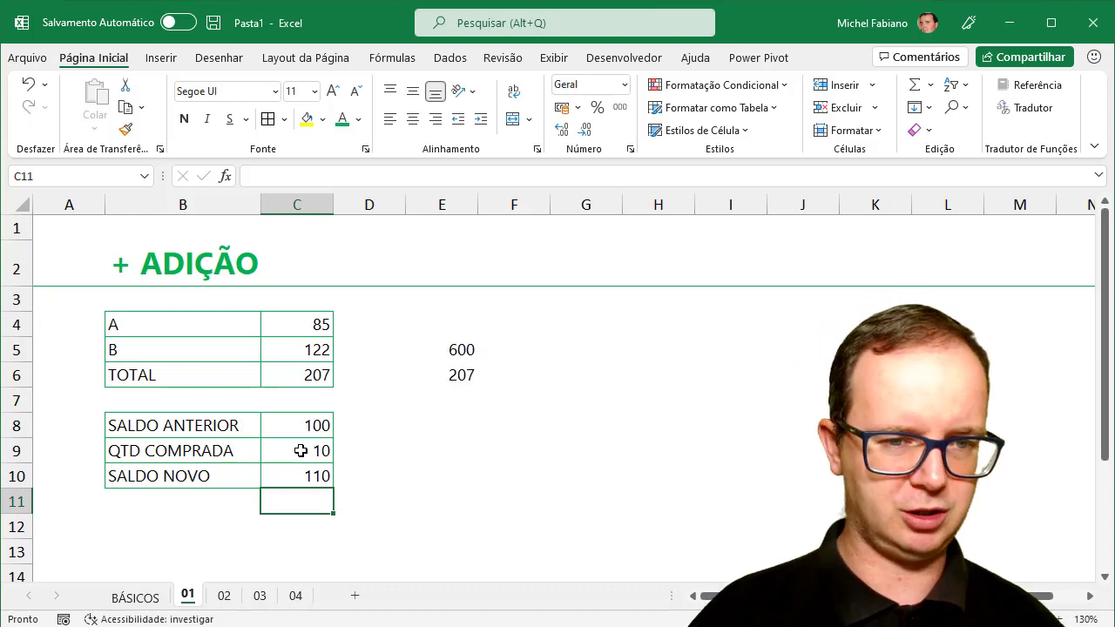
- Set the QTD COMPRADA value in C9 to 200
left_click(304, 453)
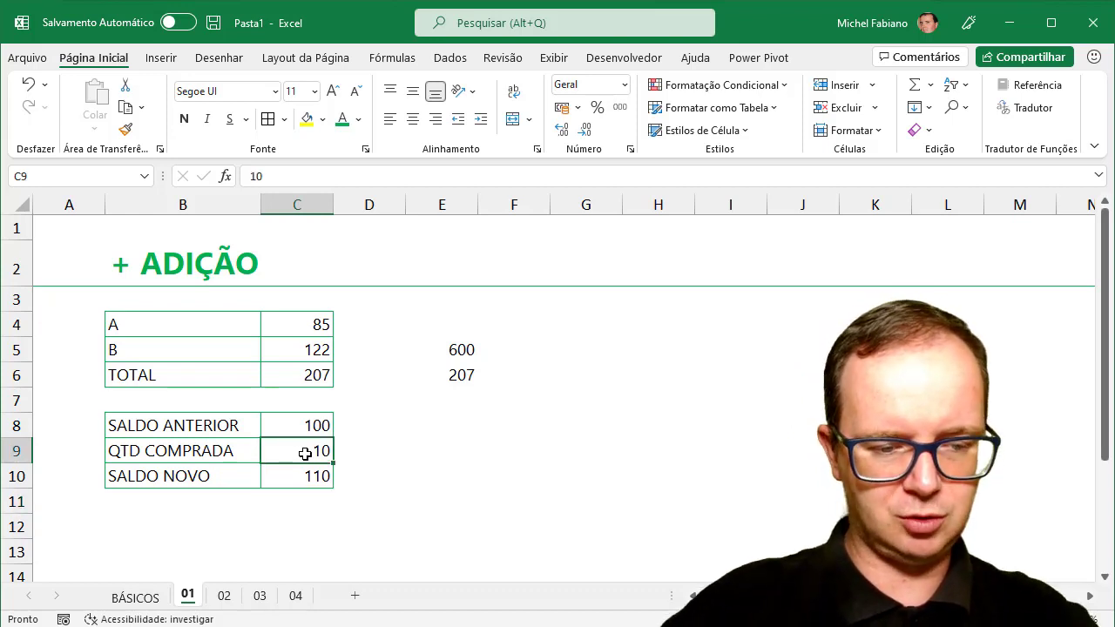
type("200")
key("Return")
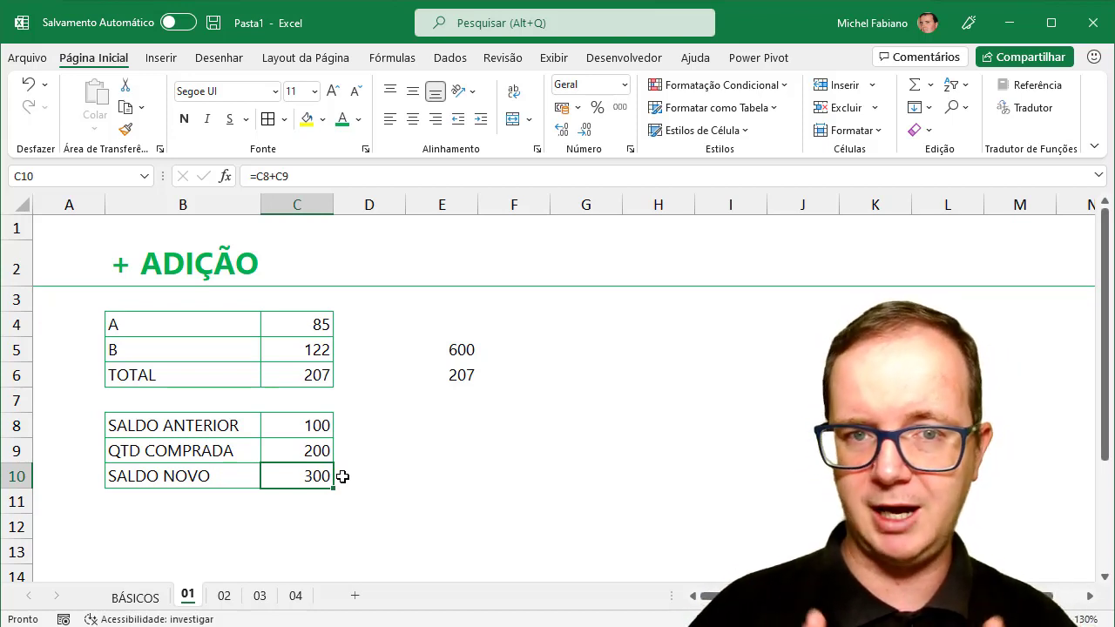
- On sheet 02, enter 100 as the value of A in C4 and 50 as the value of B in C5
left_click(224, 597)
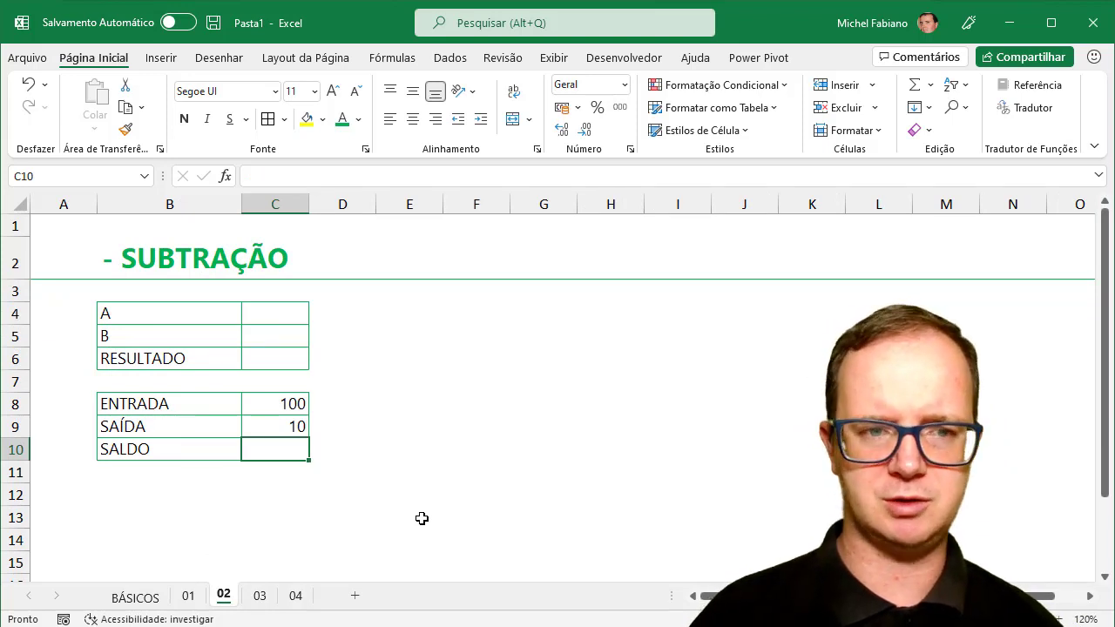
left_click(283, 312)
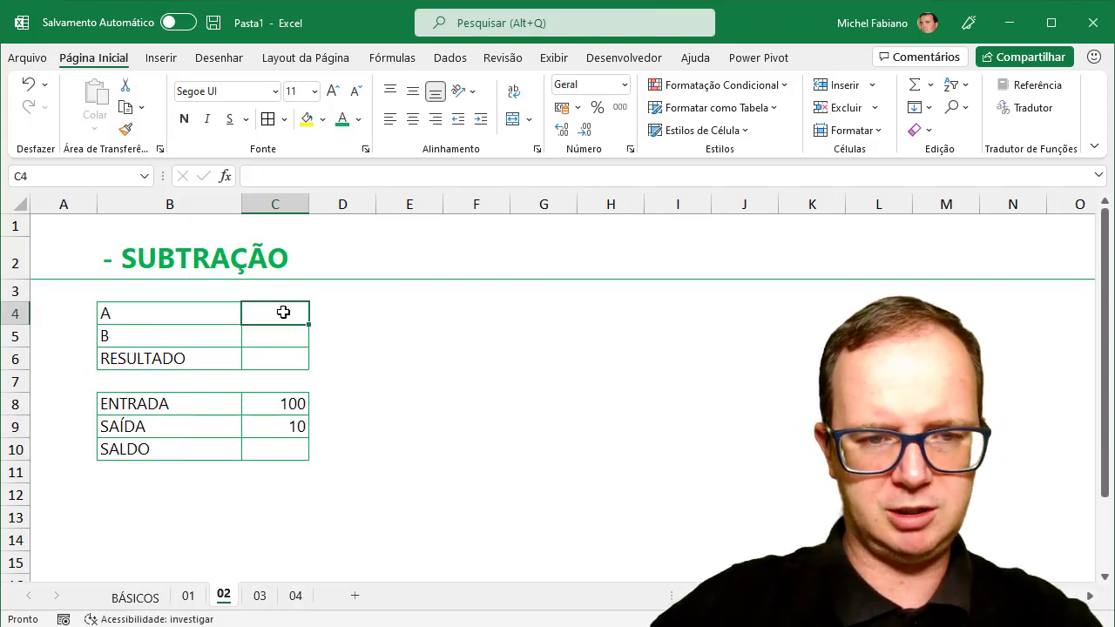
type("100")
key("Return")
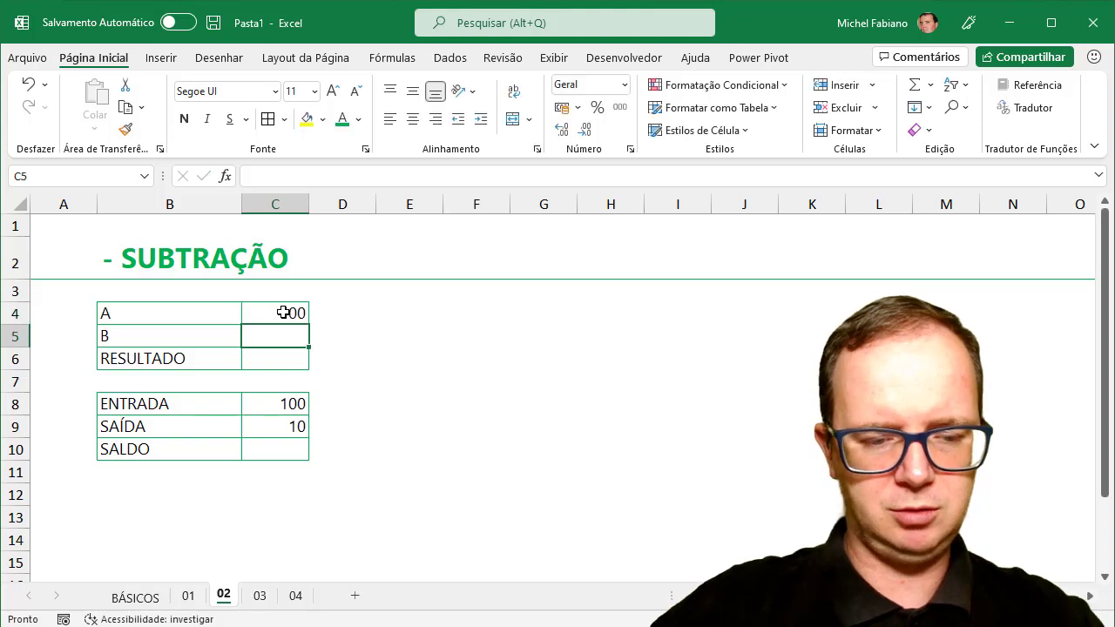
type("50")
key("Return")
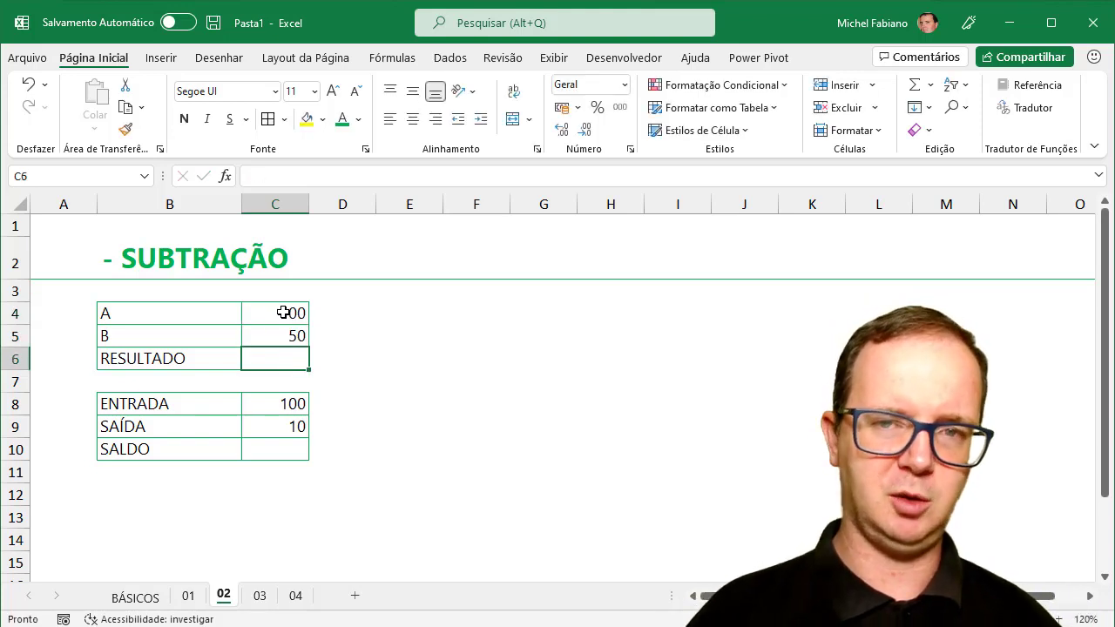
- Enter the typed-number subtraction formula =100-50 as RESULTADO in C6
type("=")
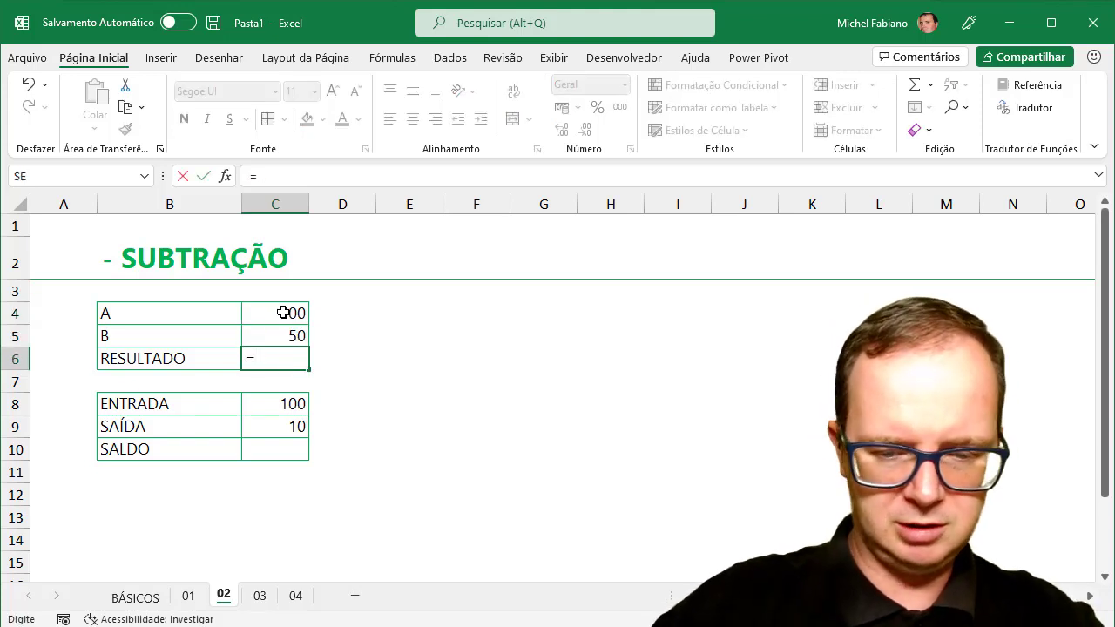
type("100-50")
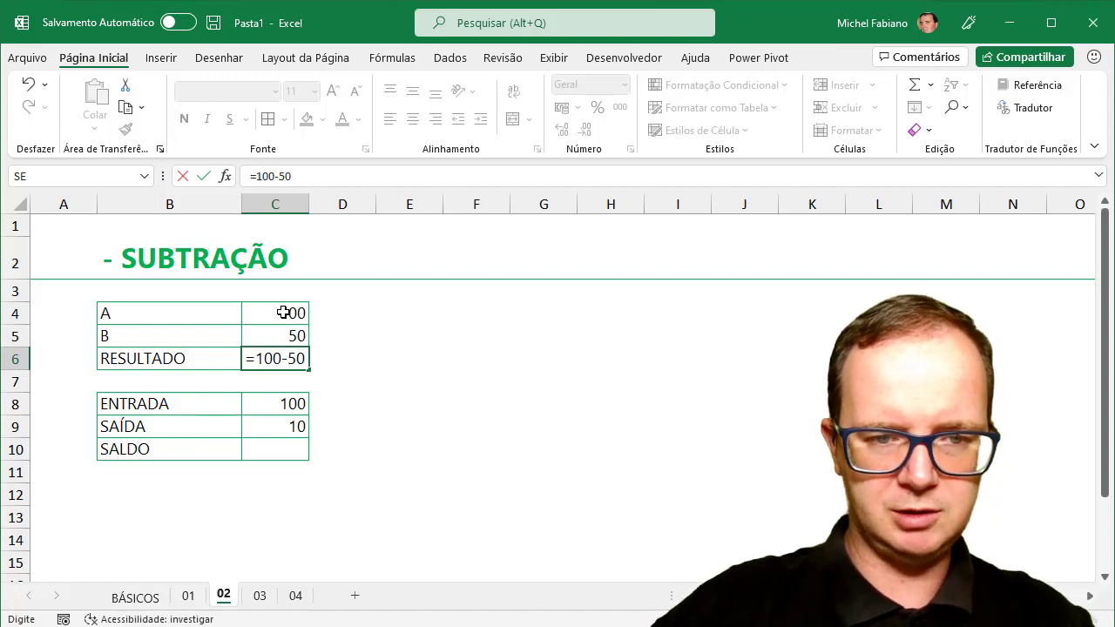
key("Return")
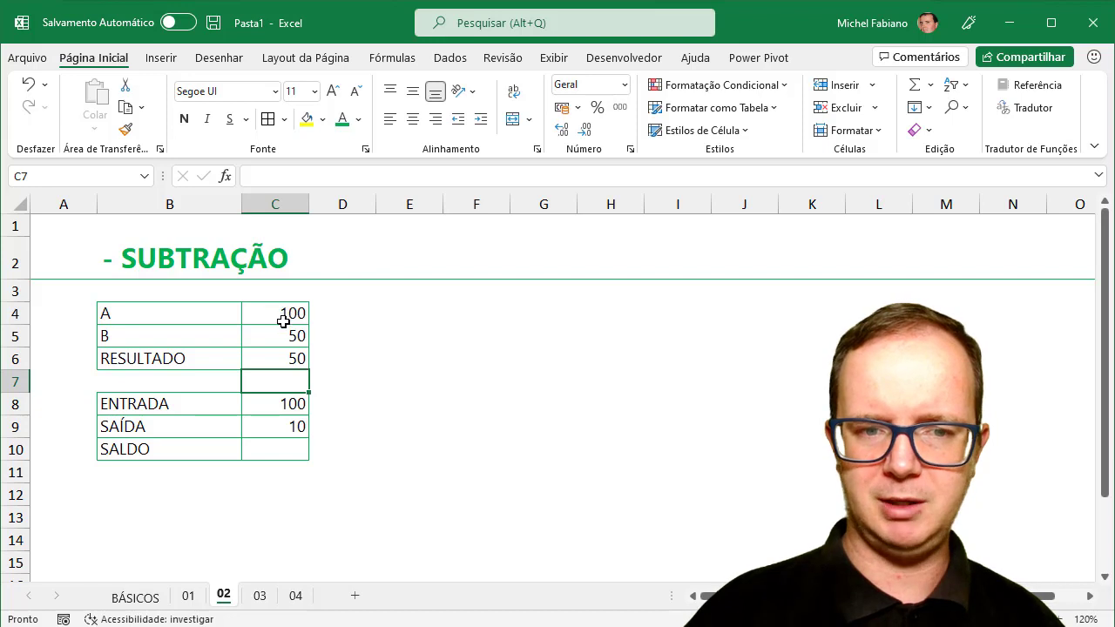
- Set the value of B in C5 to 100
left_click(283, 334)
type("100")
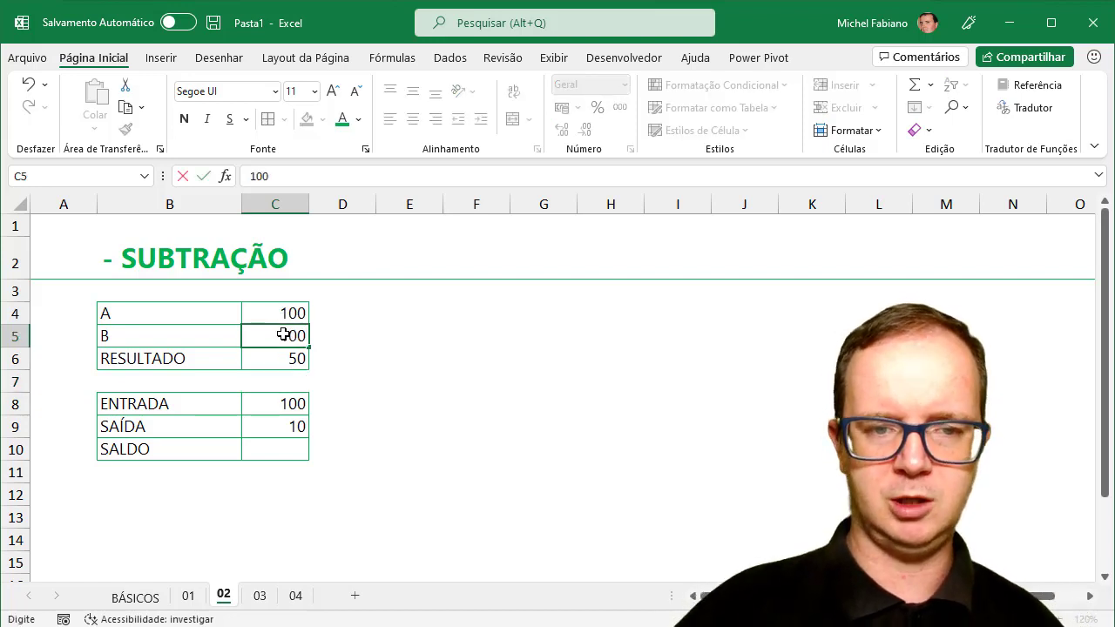
key("Return")
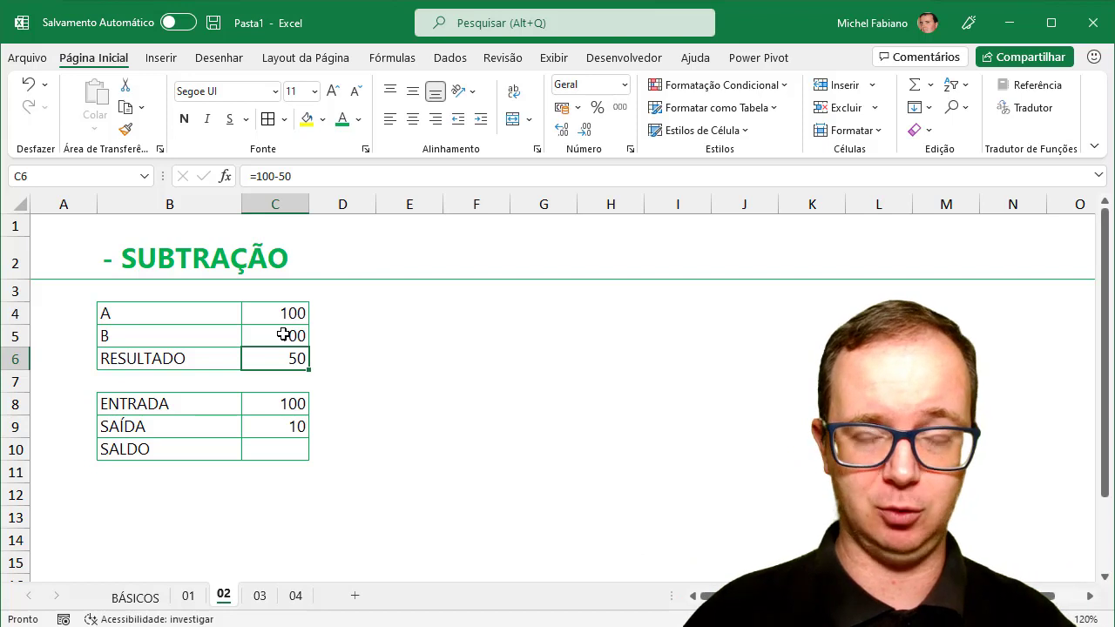
- Replace the RESULTADO formula in C6 with the cell-reference subtraction =C4-C5
type("=")
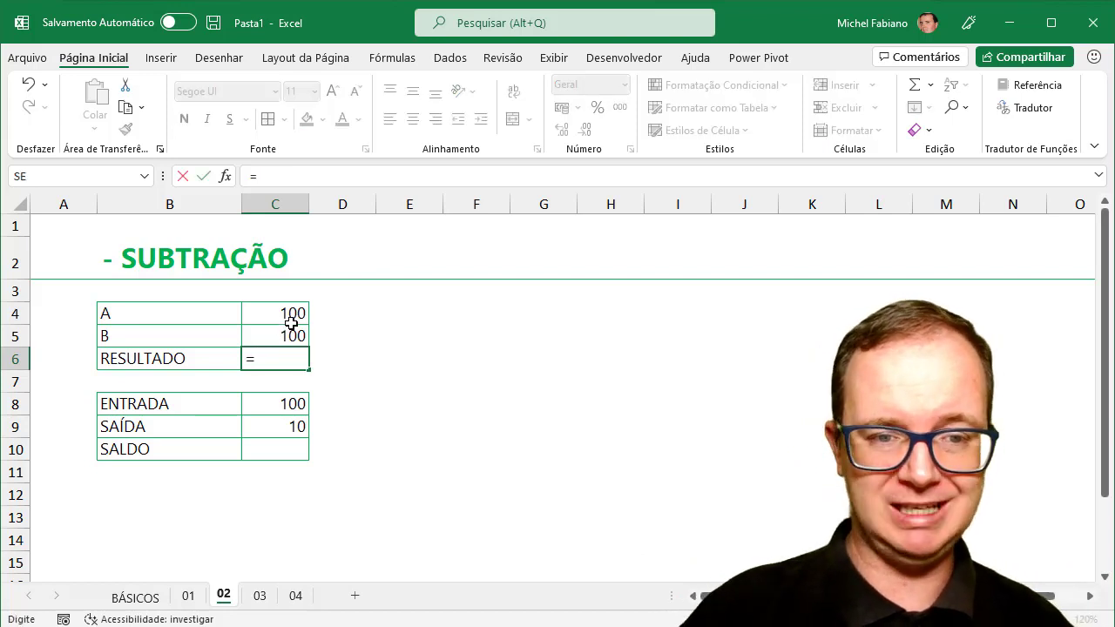
left_click(292, 313)
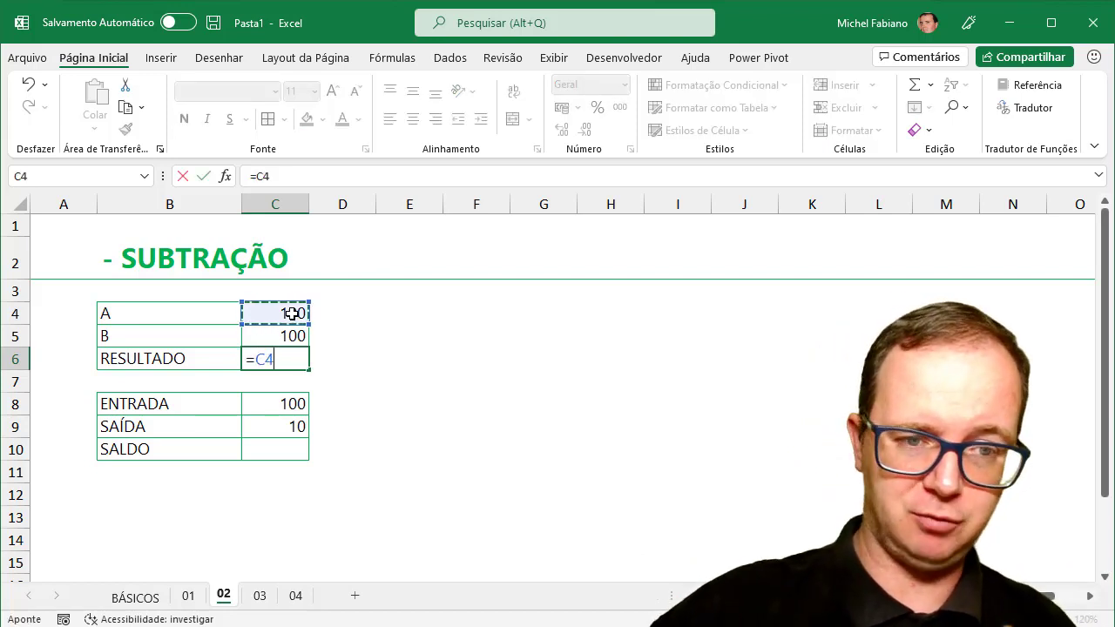
type("-")
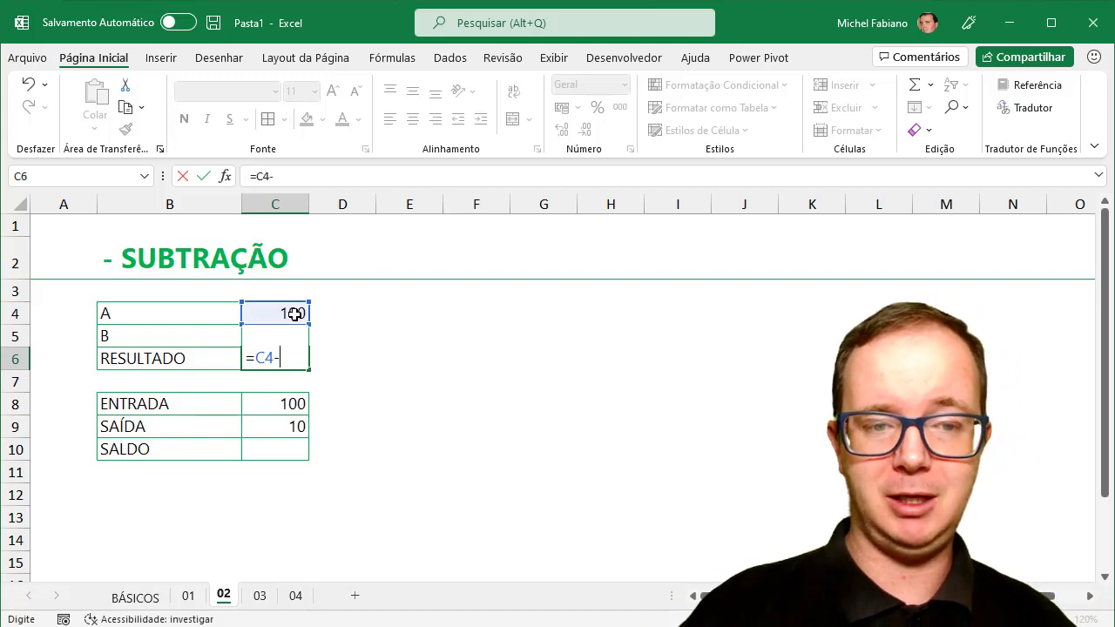
key("Down")
key("Up")
key("Up")
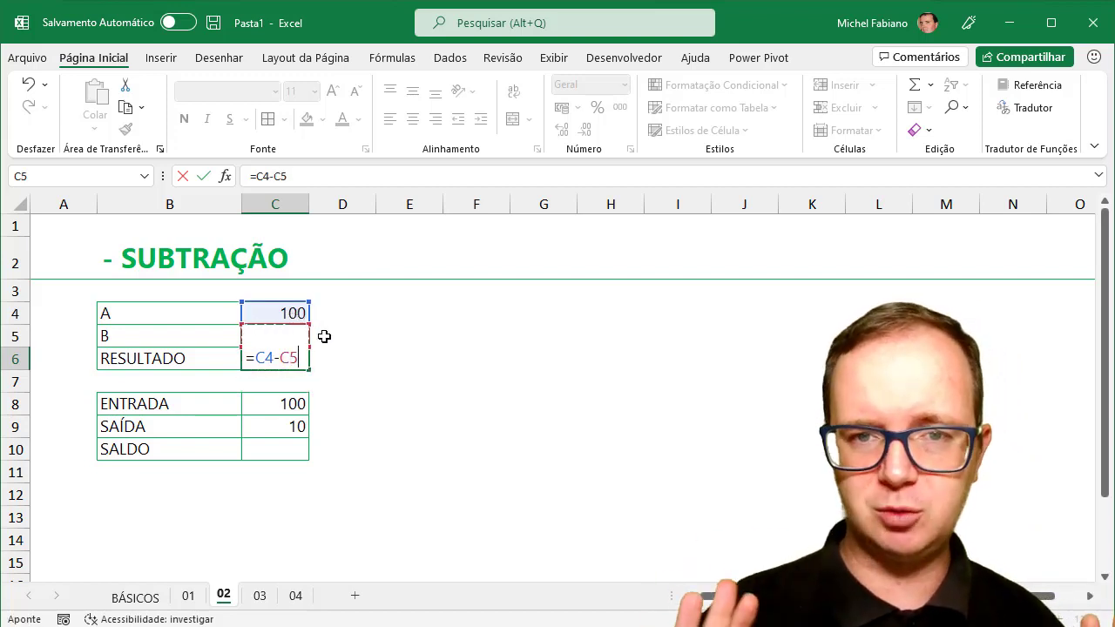
key("Return")
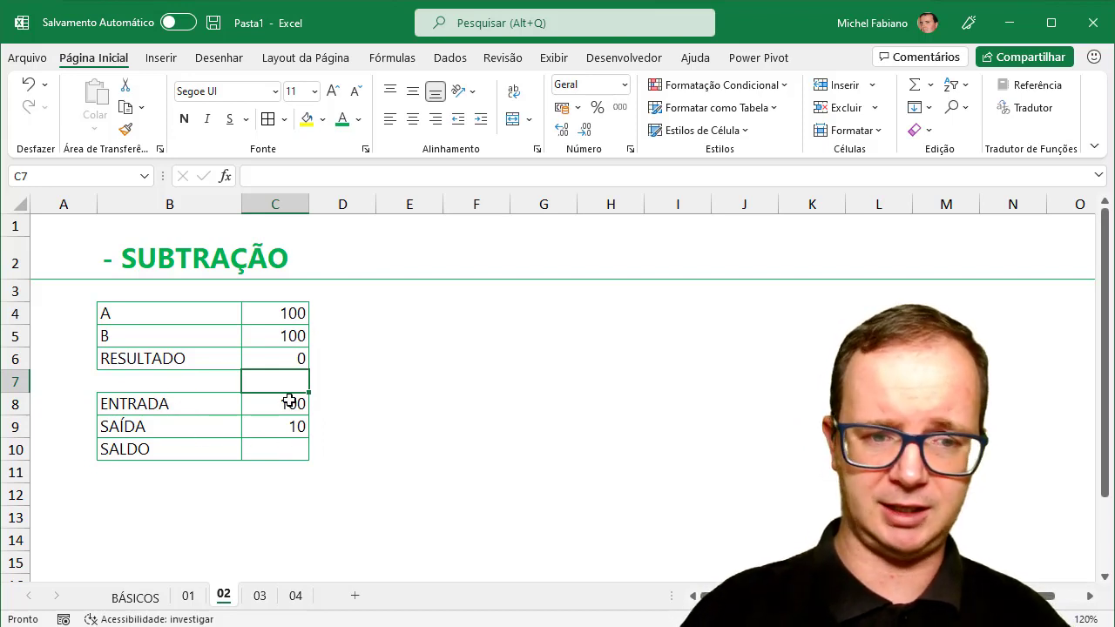
- Calculate SALDO in C10 by subtracting SAÍDA from ENTRADA with the formula =C8-C9
left_click(287, 448)
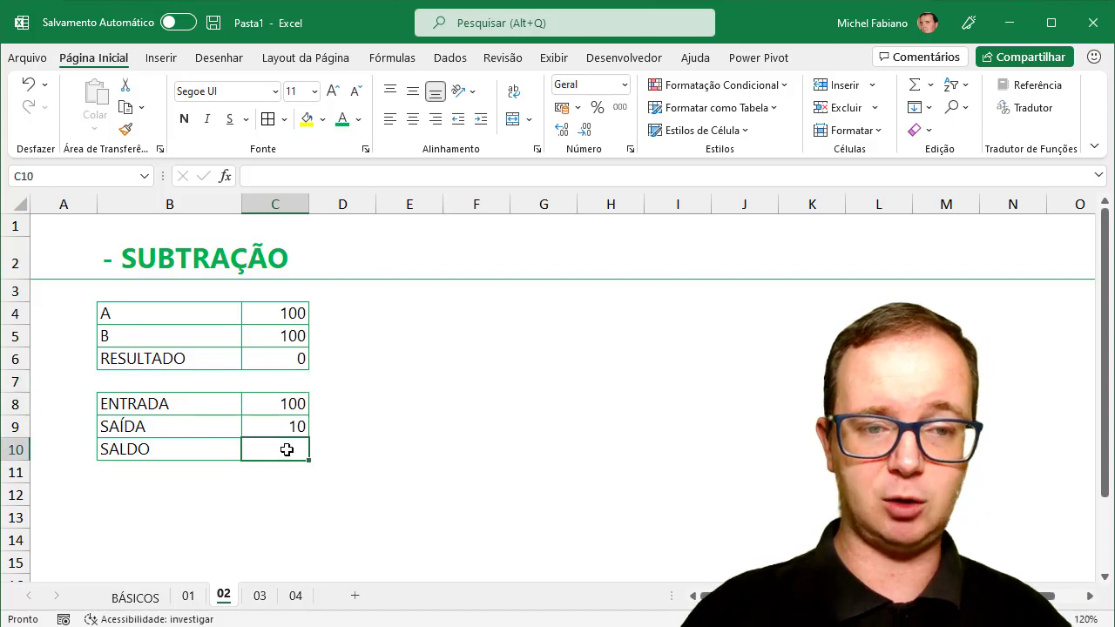
type("=")
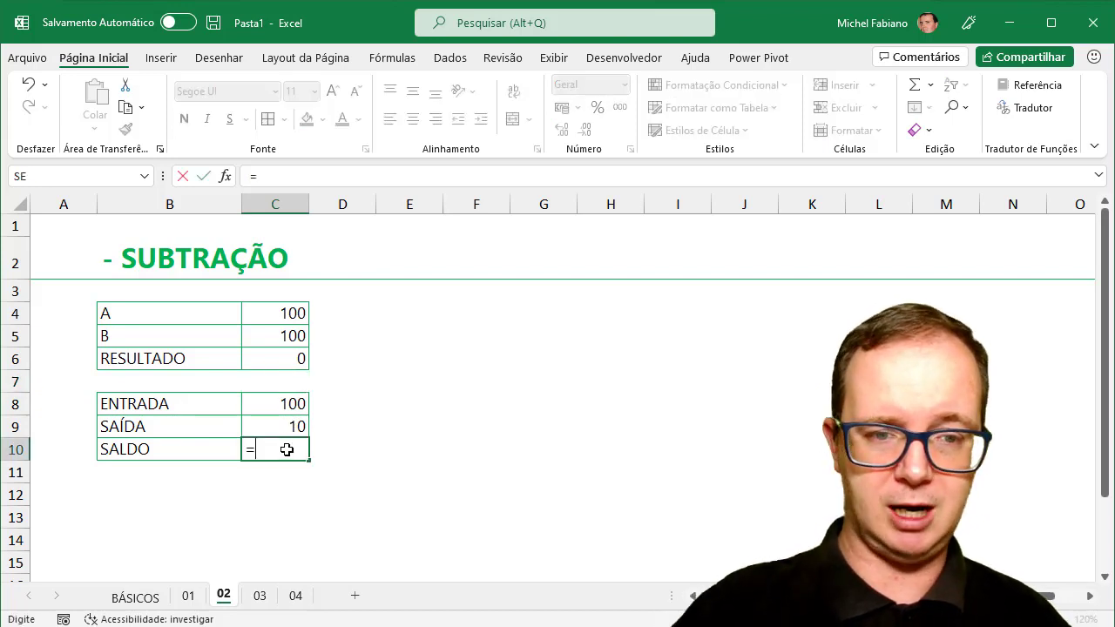
left_click(298, 402)
type("-")
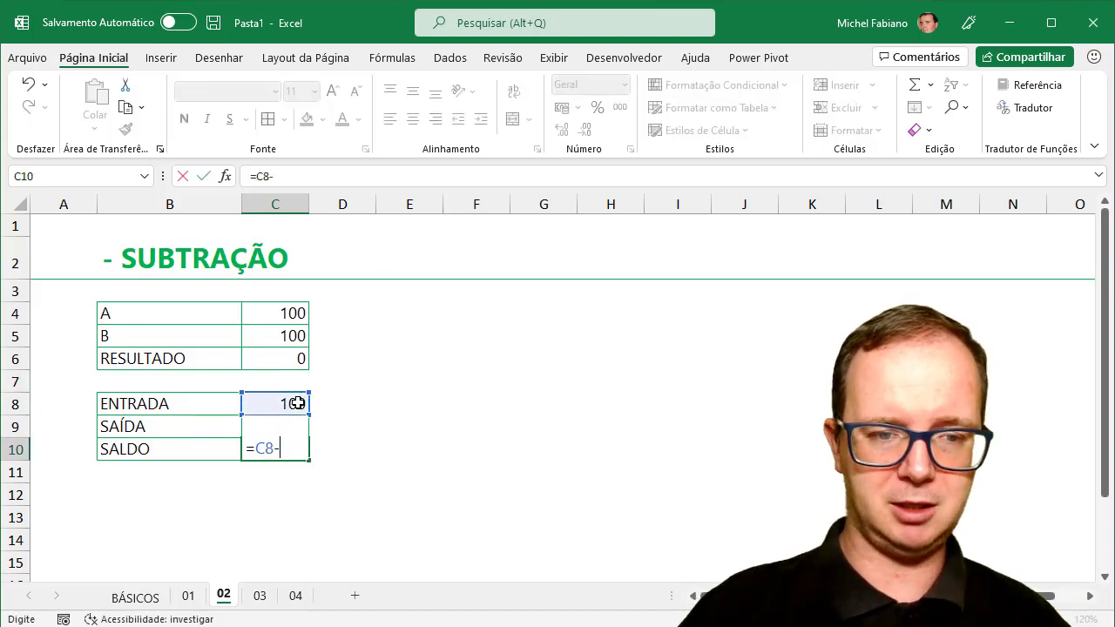
key("Up")
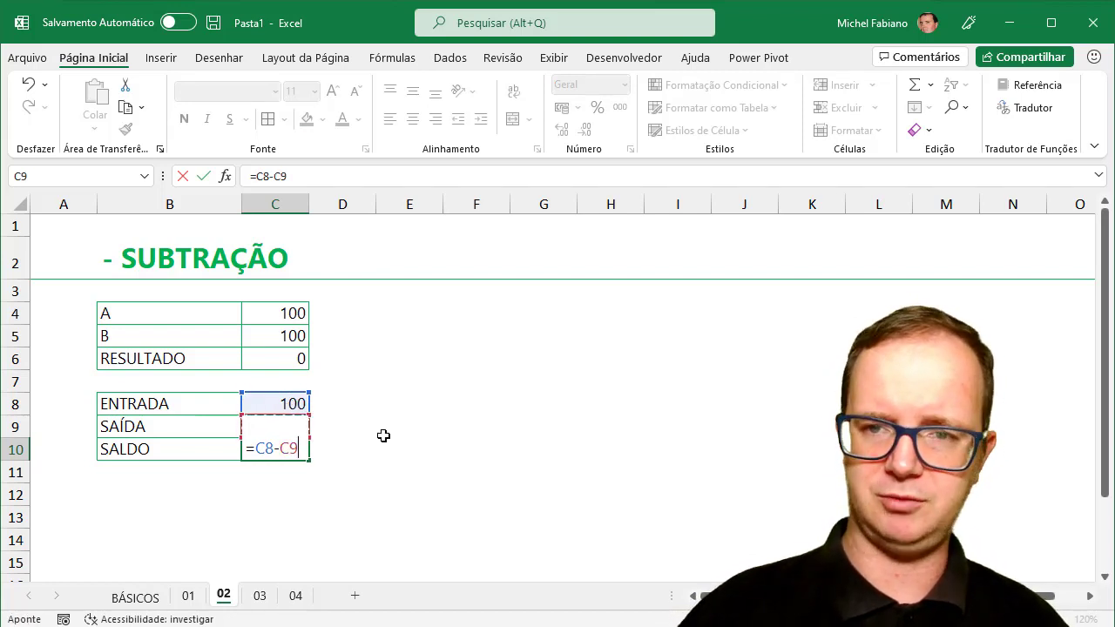
key("Return")
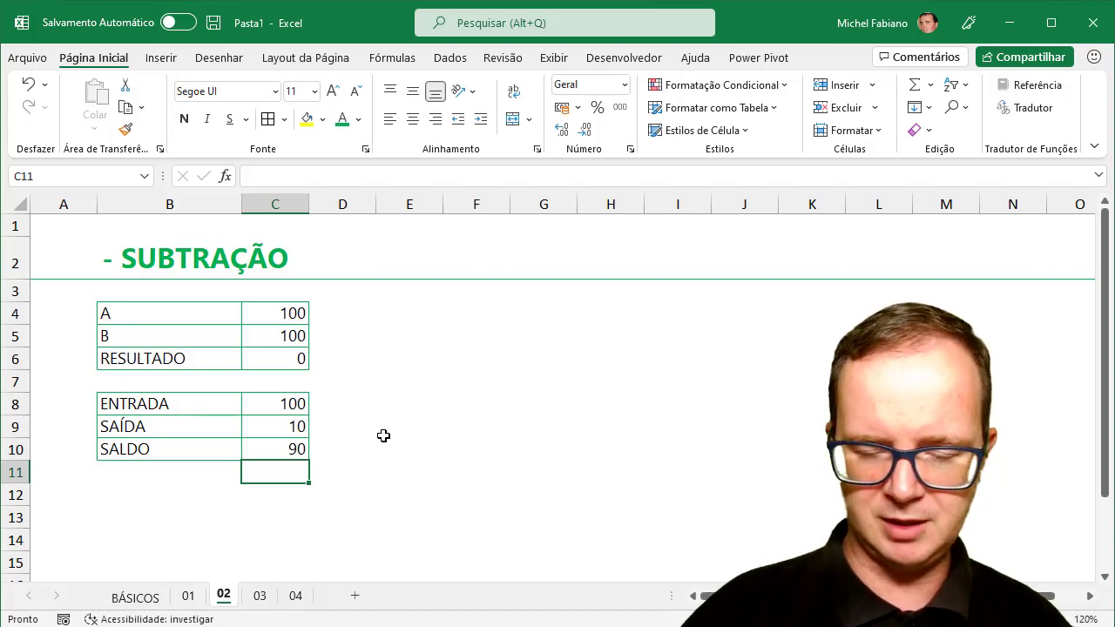
- Set the SAÍDA value in C9 to 80
key("Up")
key("Up")
type("80")
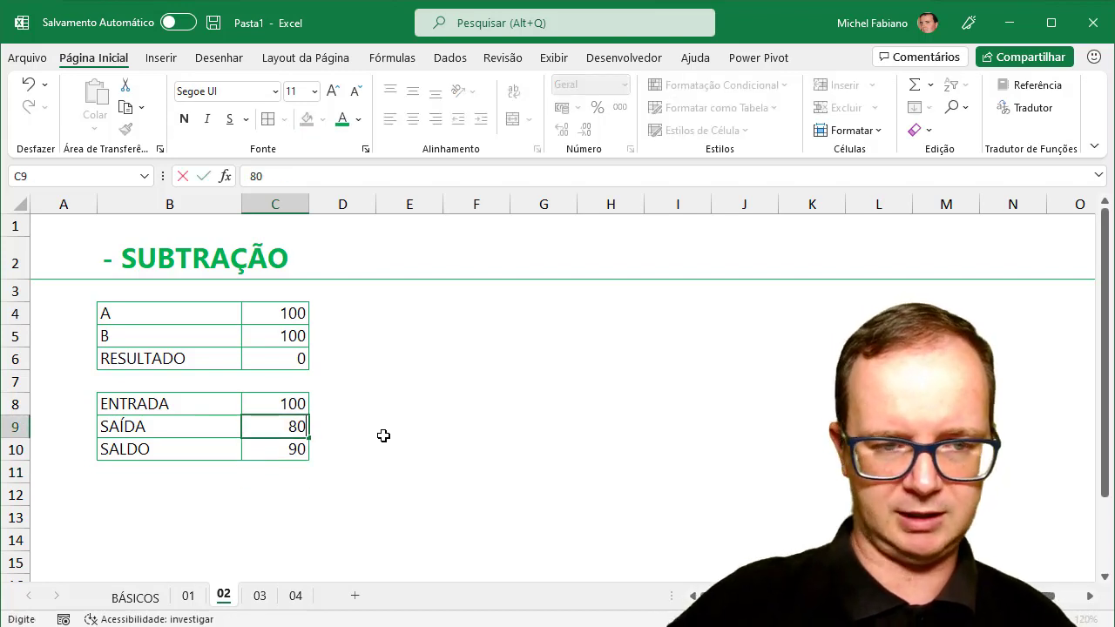
key("Return")
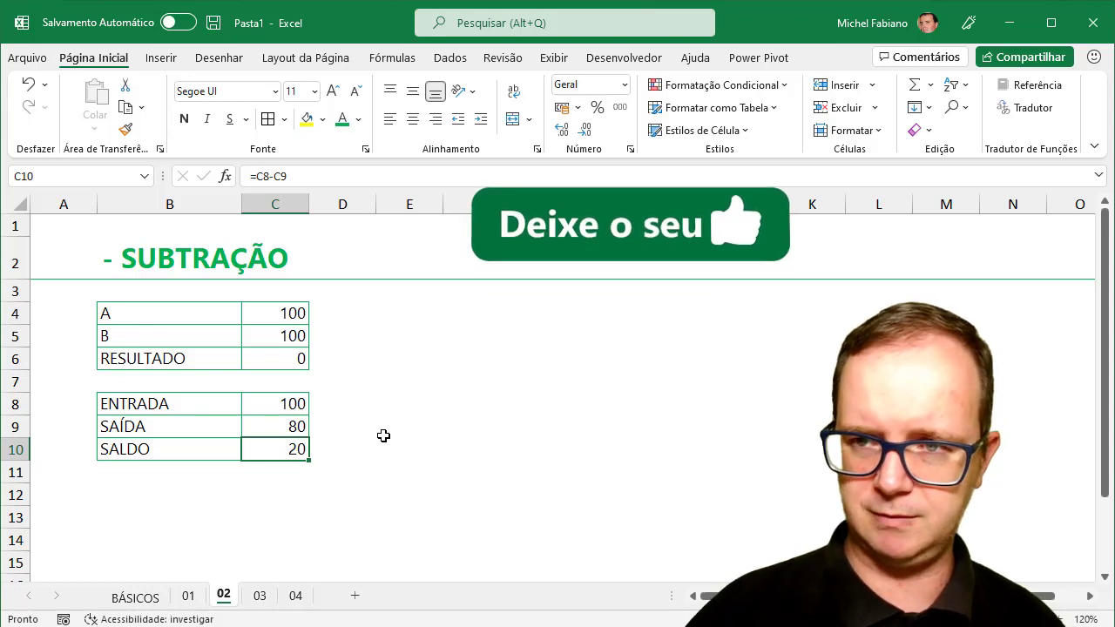
- Set the value of B in C5 to -100 in the subtraction table
key("Up")
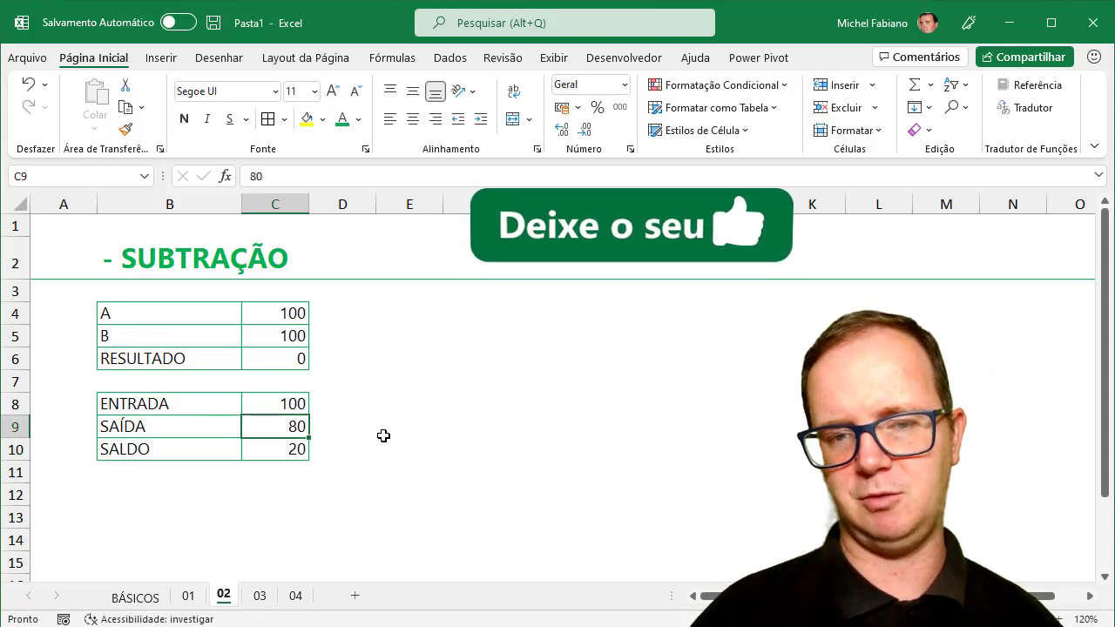
key("Up")
key("Up")
key("Up")
key("Up")
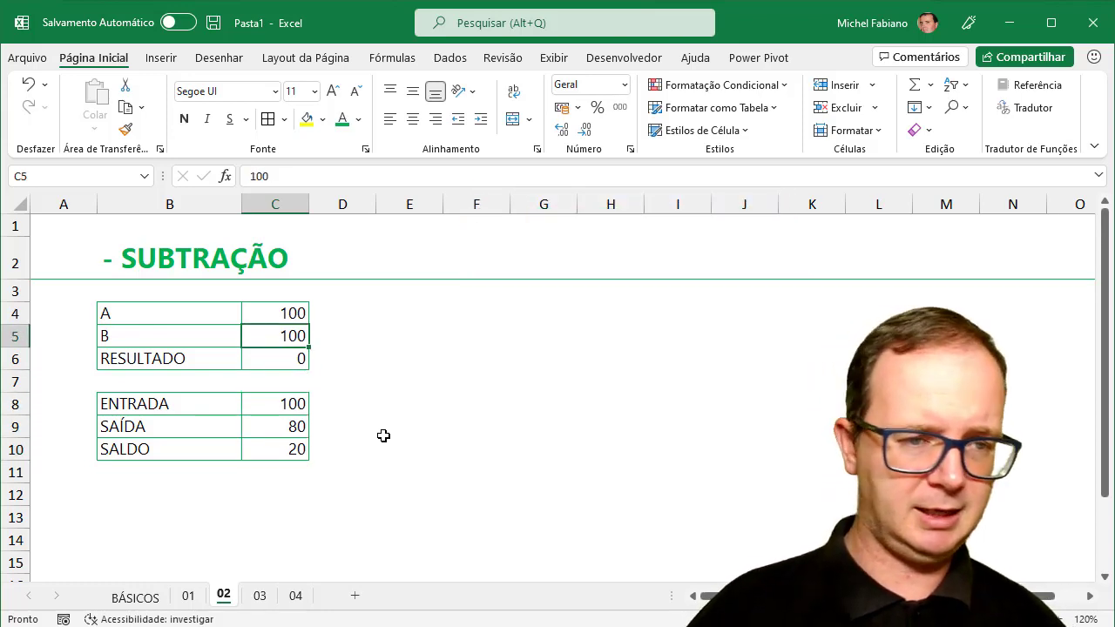
key("BackSpace")
type("-100")
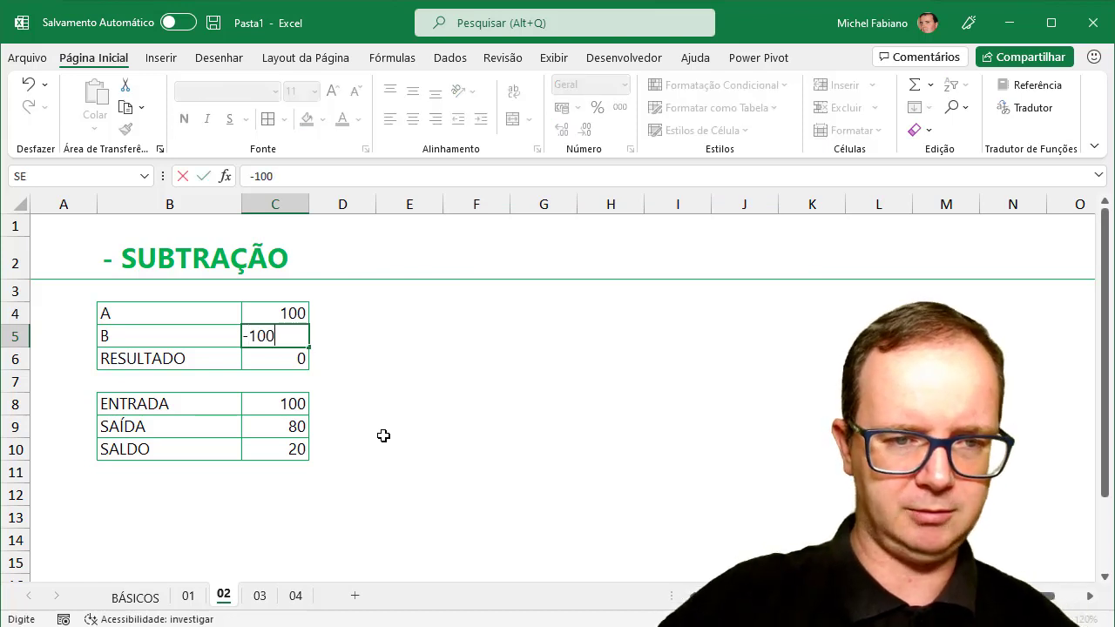
key("Return")
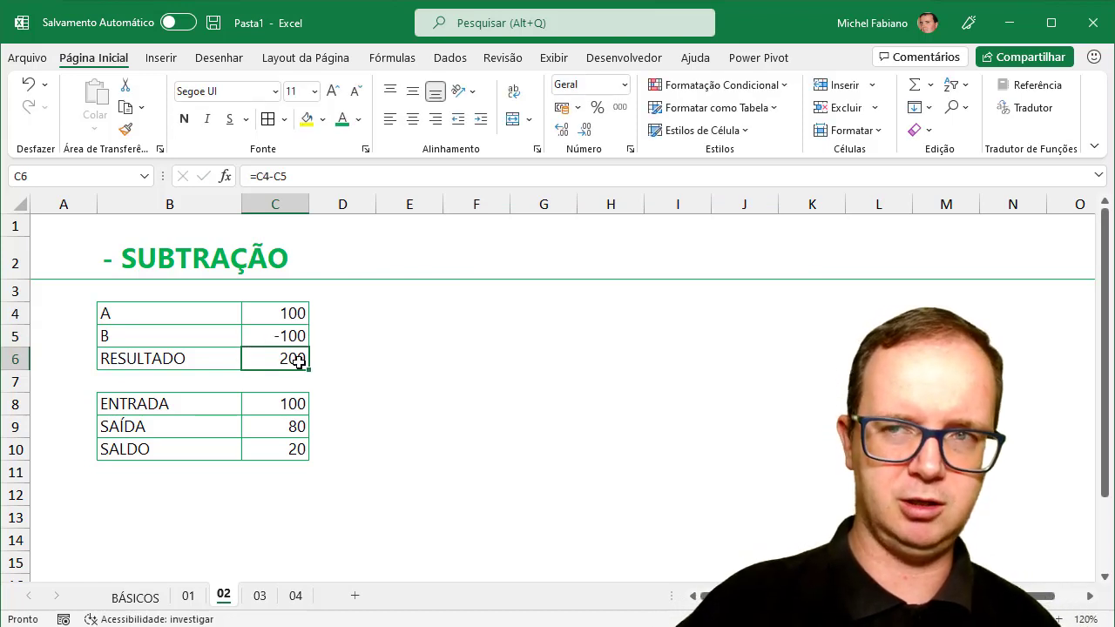
- Calculate 100 minus negative 100 in E5 with the formula =100--100 and inspect its two minus signs
left_click(413, 337)
type("=")
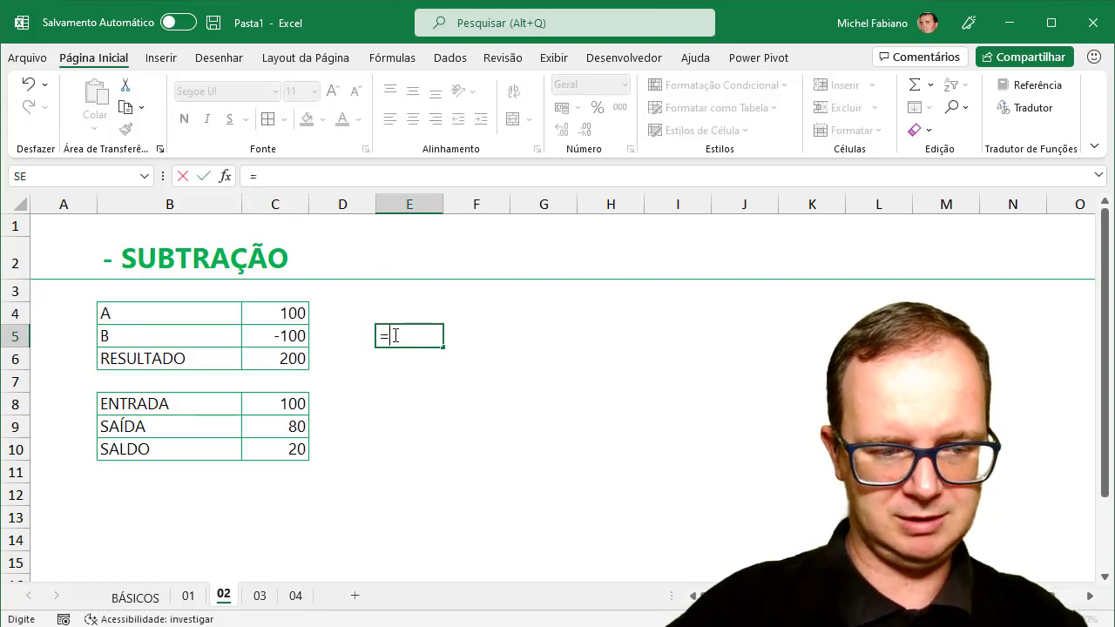
type("100--100")
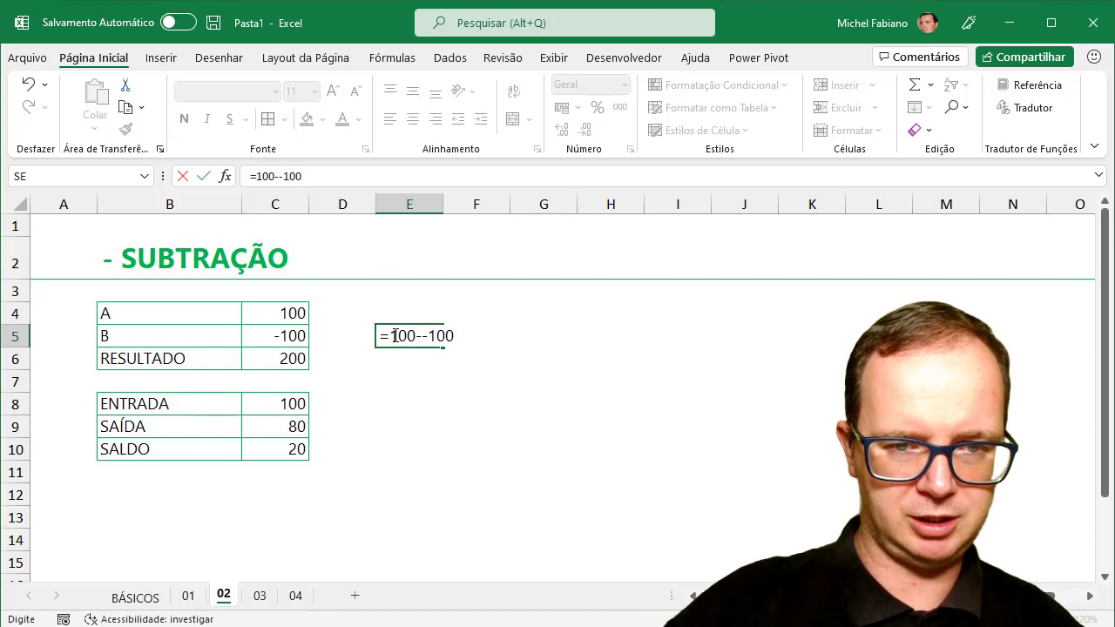
key("Return")
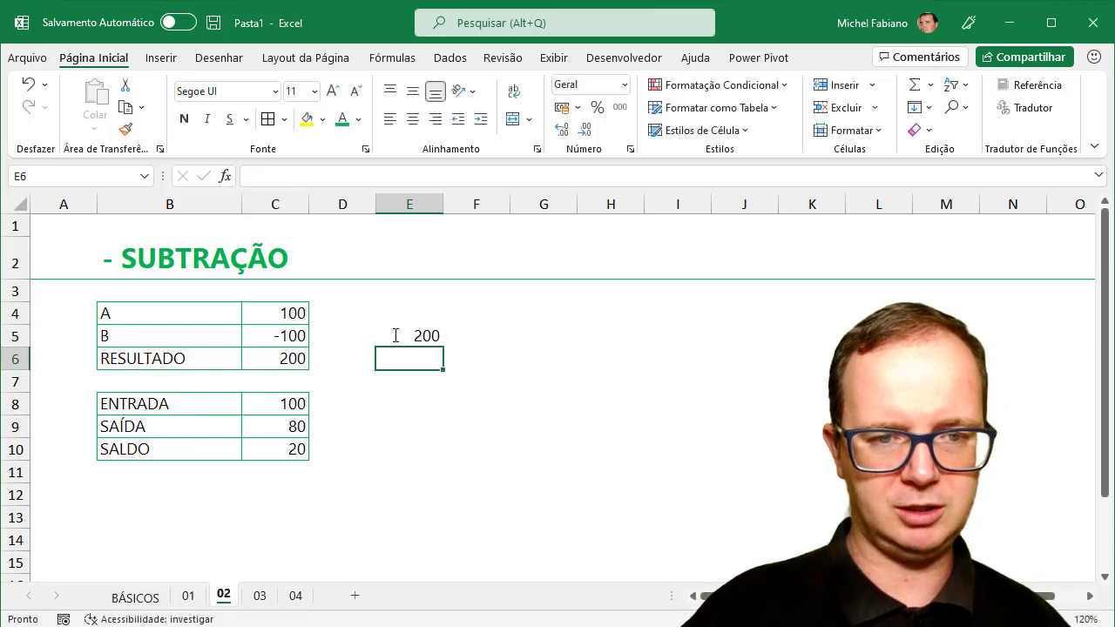
left_click(417, 337)
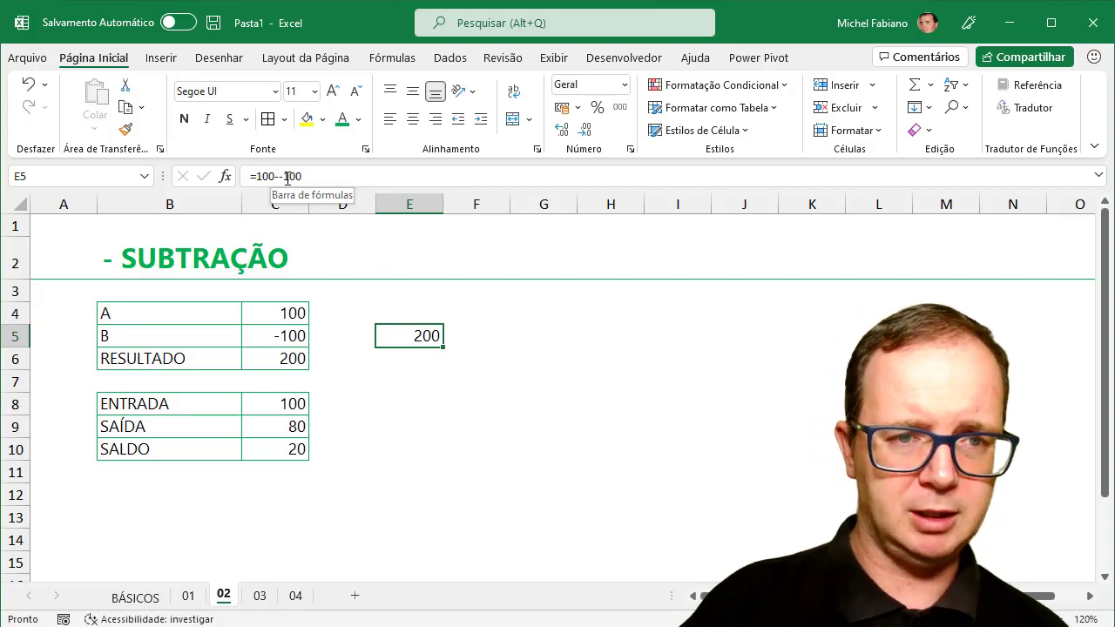
left_click(279, 176)
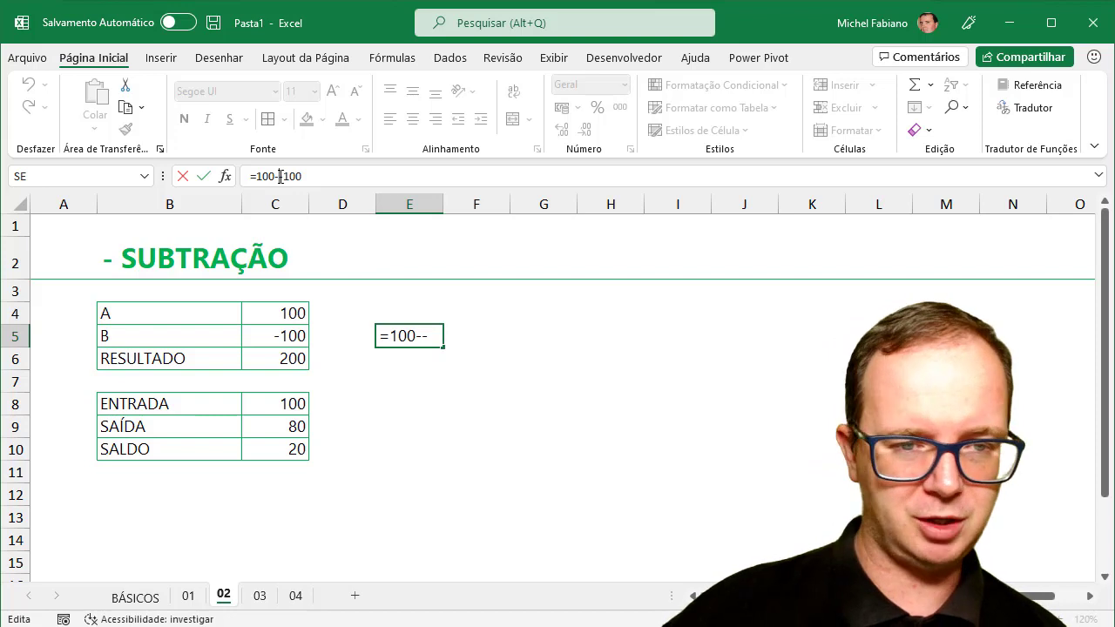
key("Return")
key("Up")
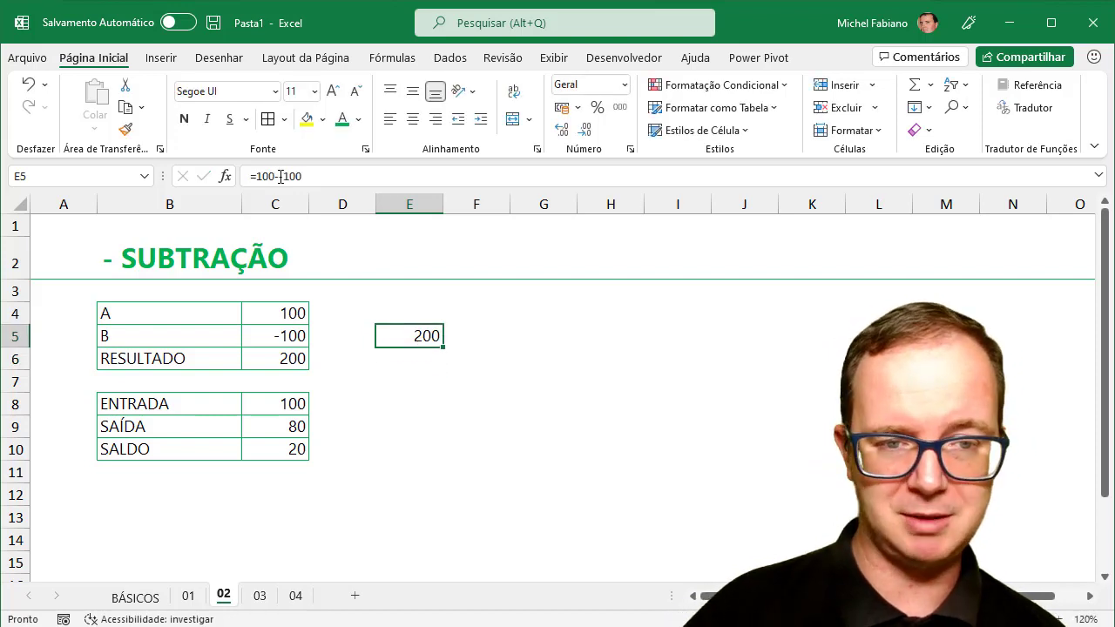
- Set the value of B in C5 to 200 in the subtraction table
key("Left")
key("Left")
key("BackSpace")
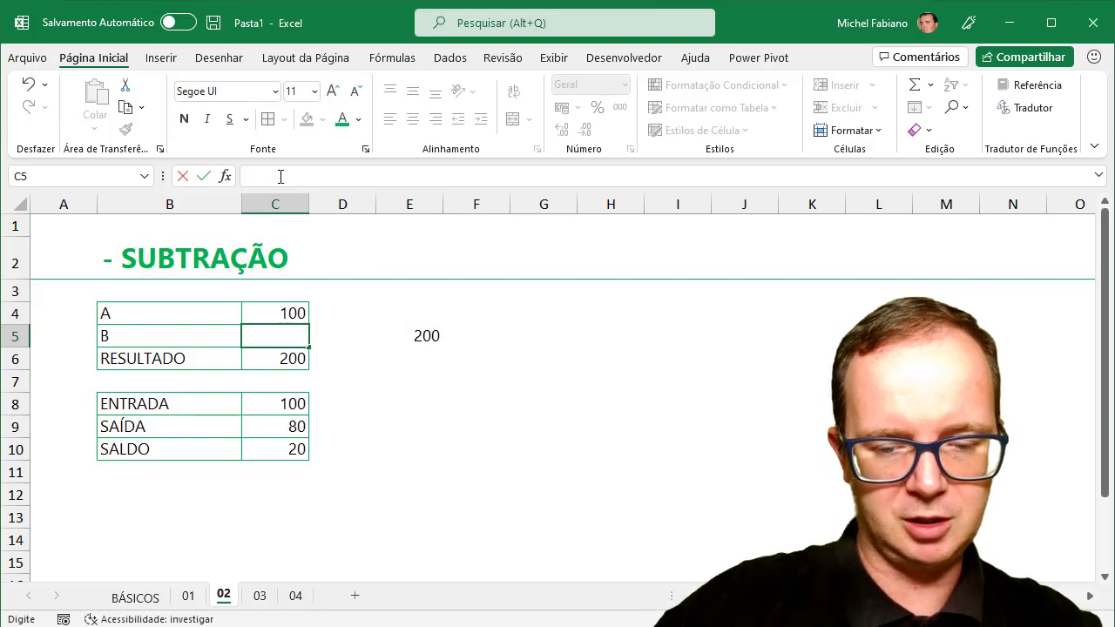
type("200")
key("Return")
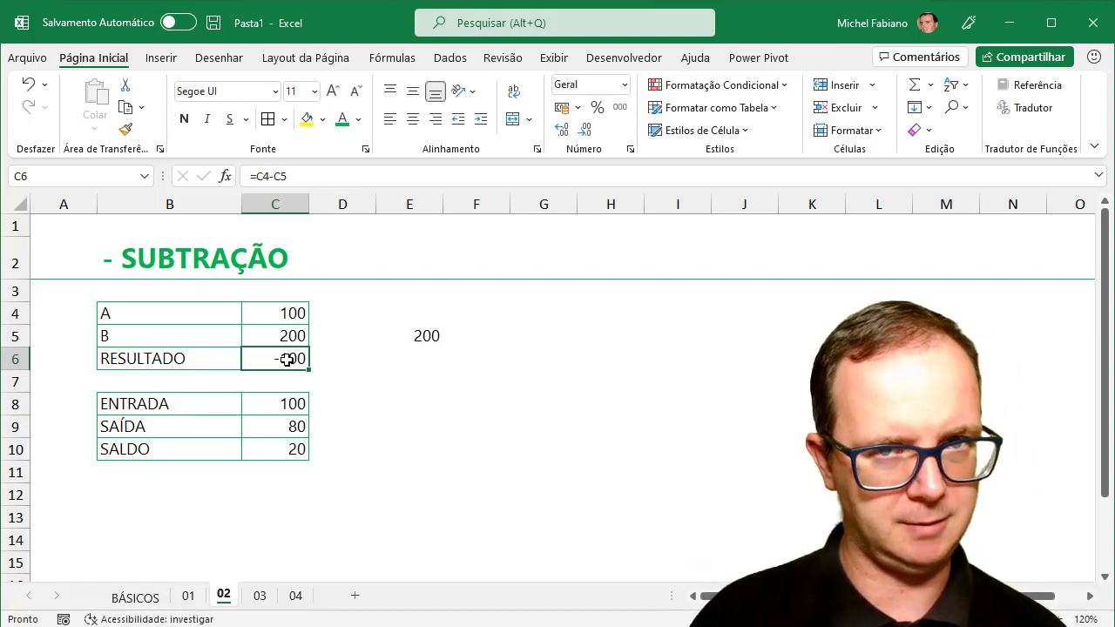
- On sheet 03, enter 5 for A in C4 and 2 for B in C5
left_click(260, 597)
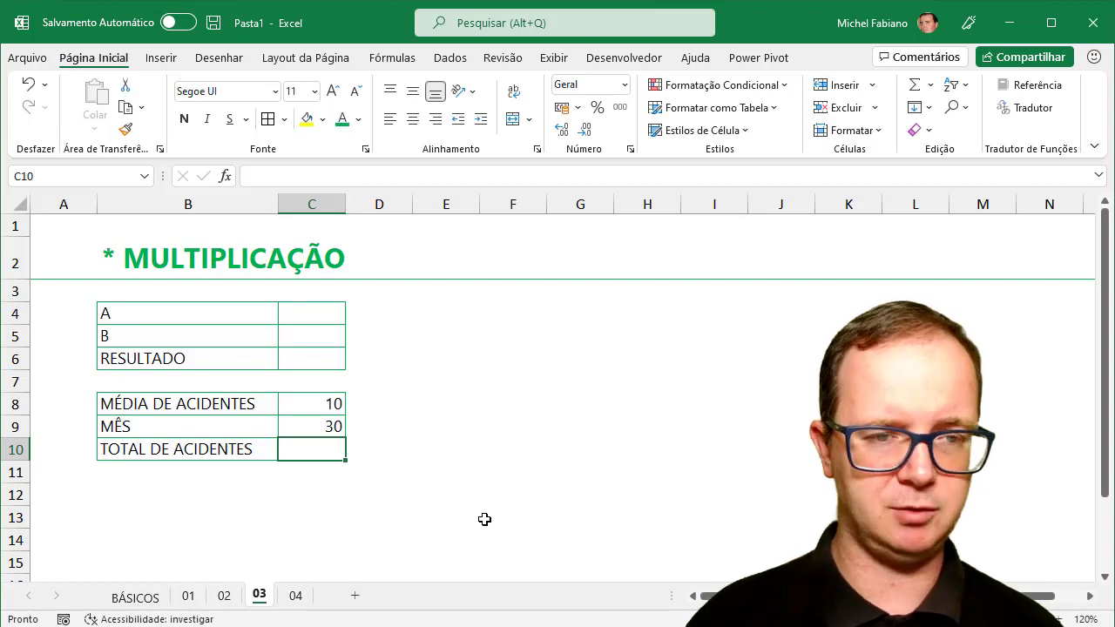
left_click(322, 314)
type("5")
key("Return")
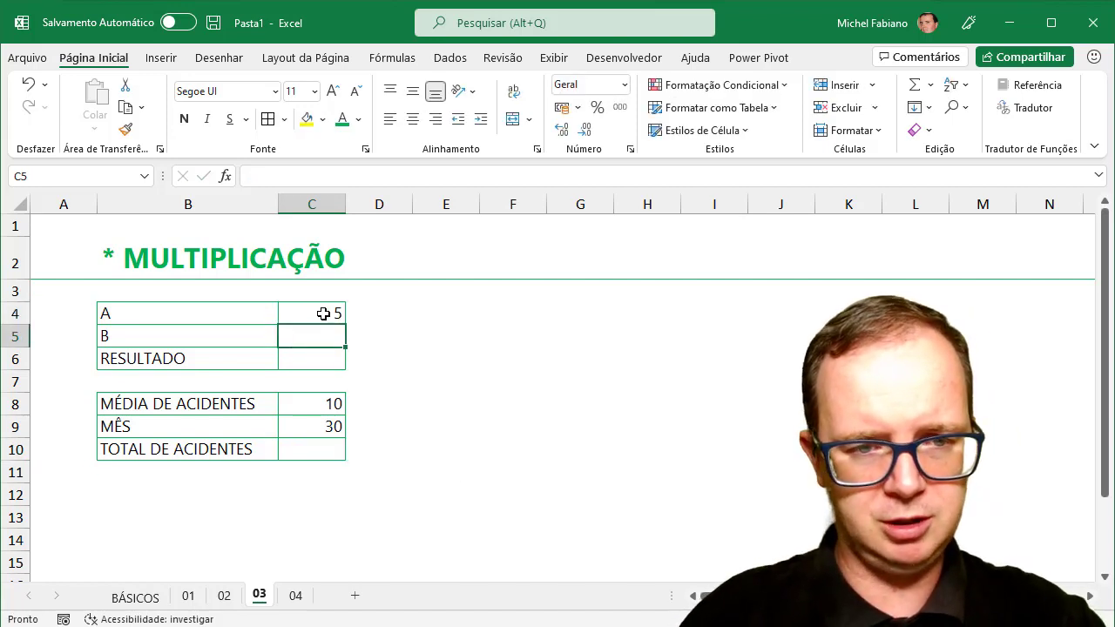
type("2")
key("Return")
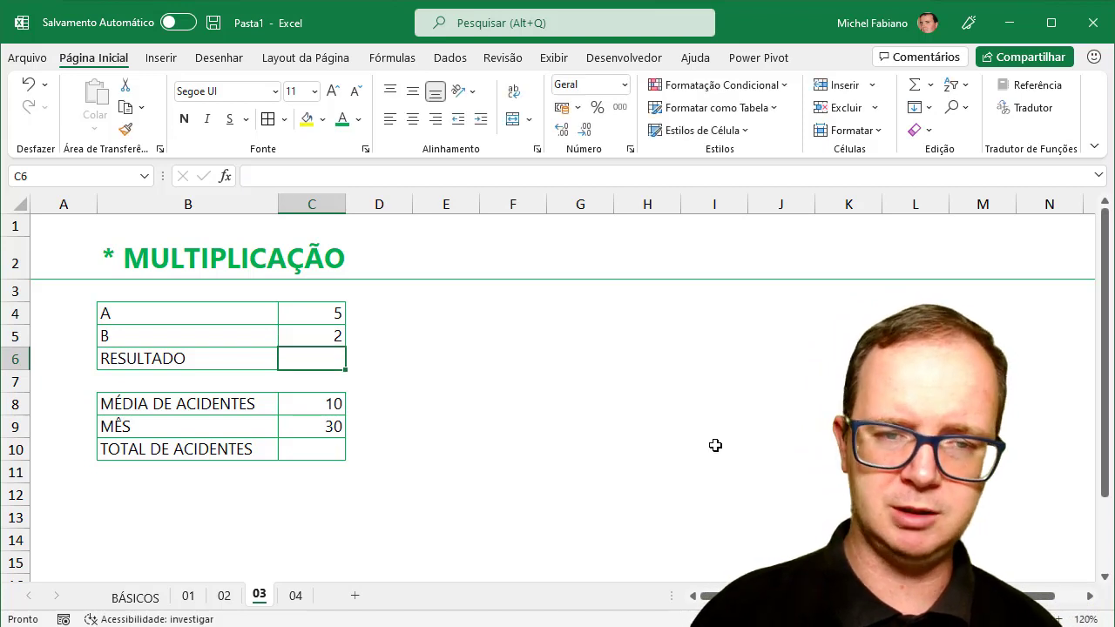
- Calculate RESULTADO in C6 with the typed-number multiplication =5*2
type("=")
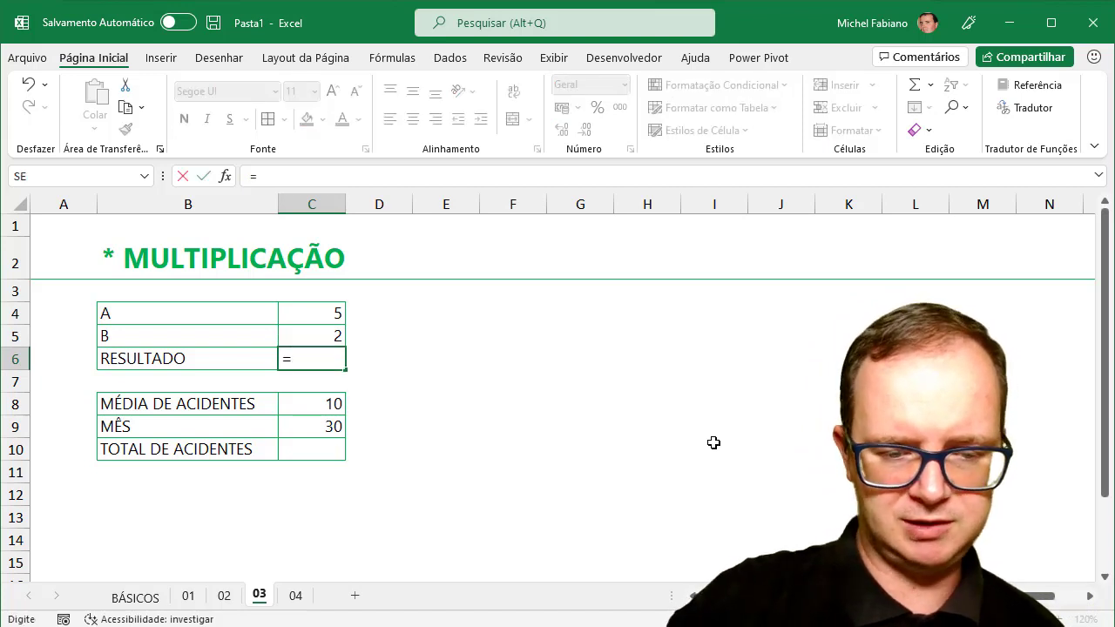
type("5*2")
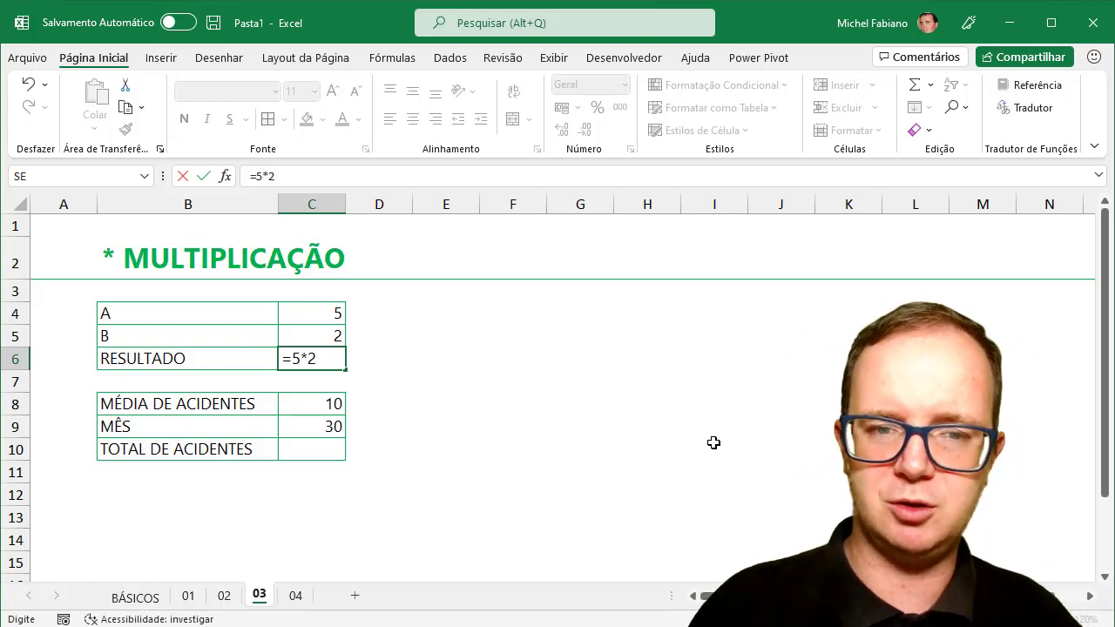
key("Return")
- Replace the RESULTADO formula in C6 with the cell-reference multiplication =C4*C5
key("Up")
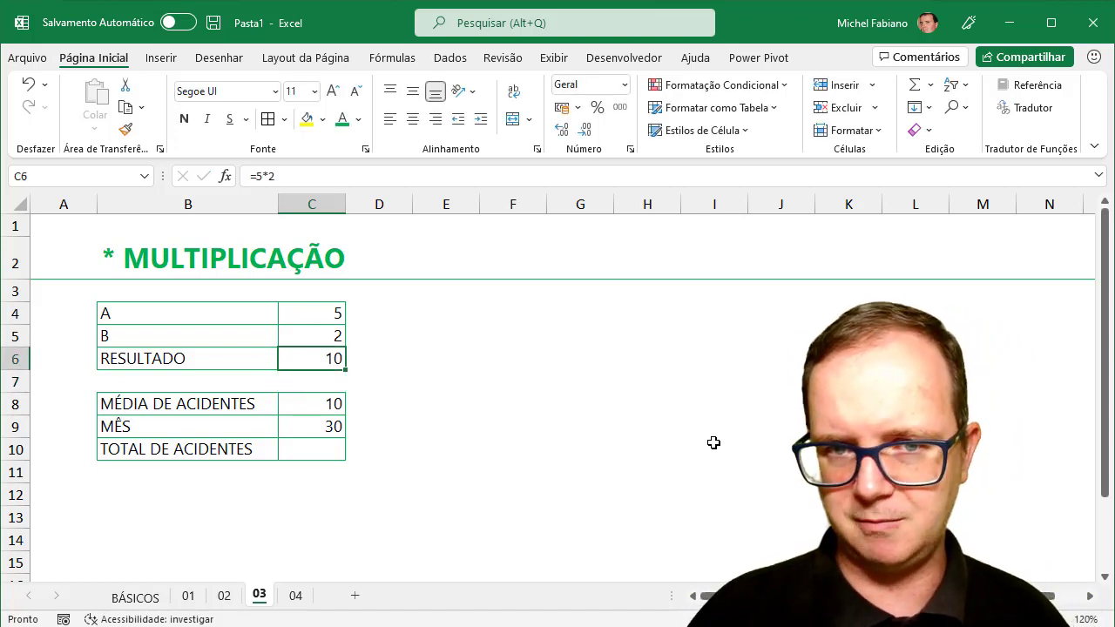
type("=")
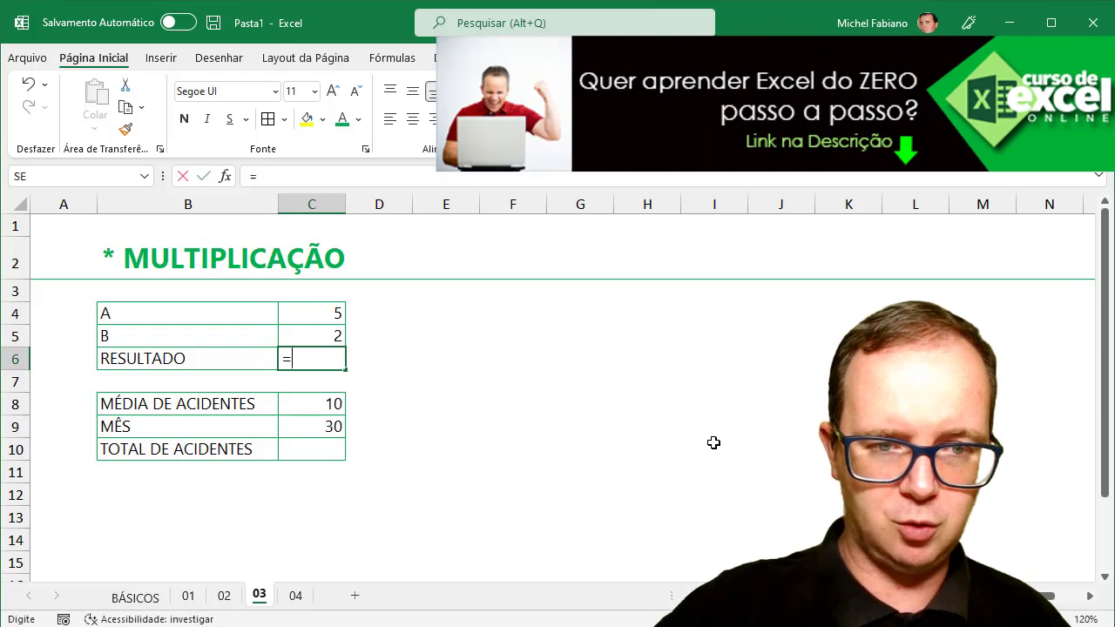
left_click(334, 310)
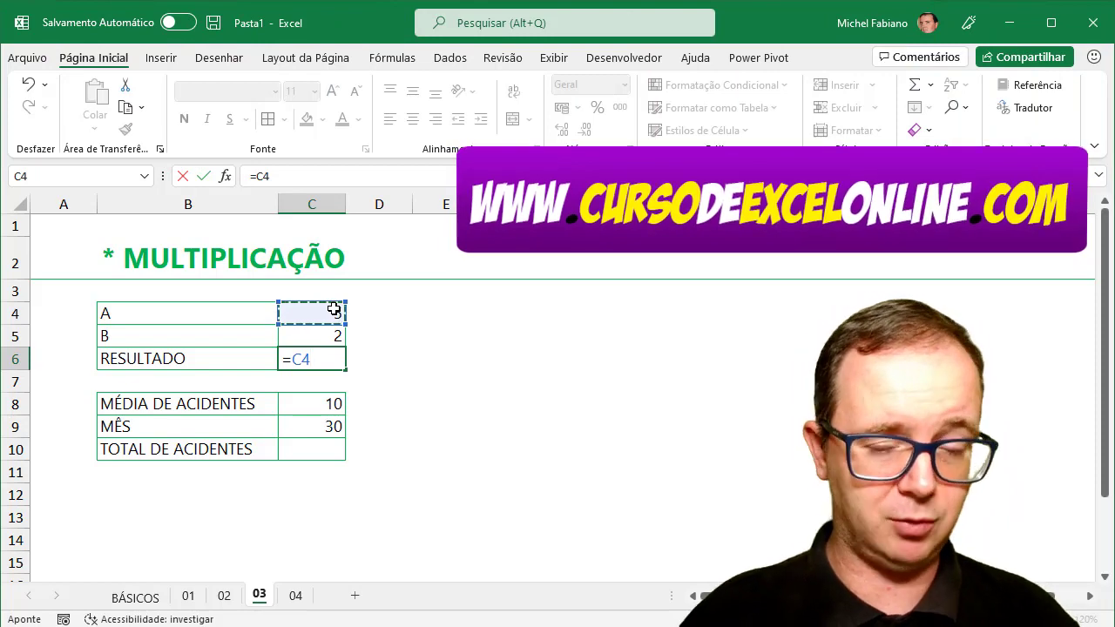
type("*")
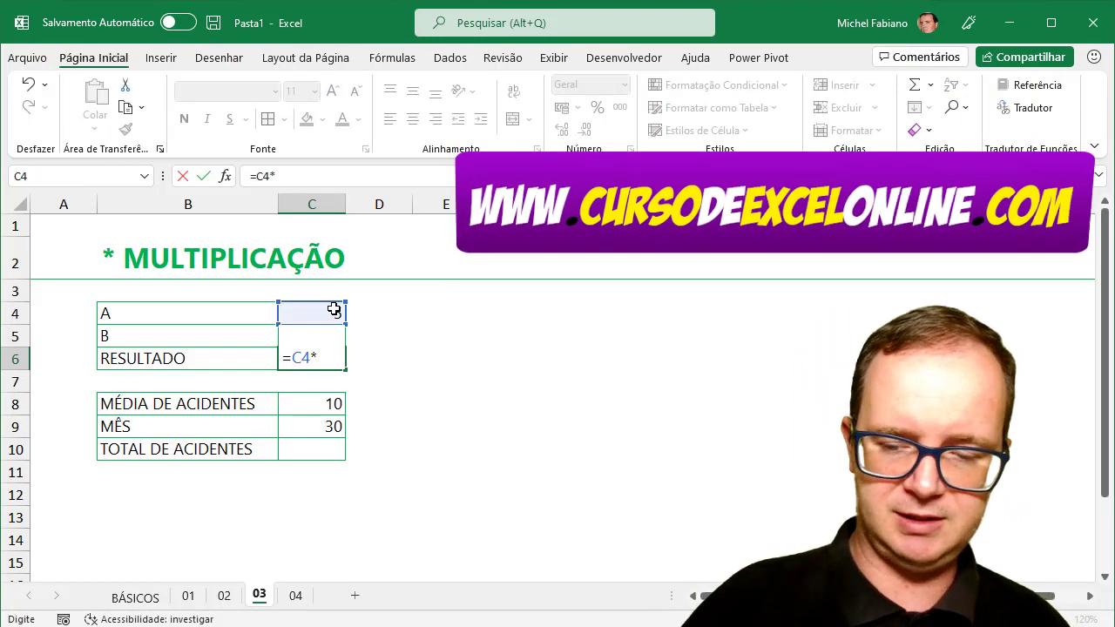
key("Down")
key("Up")
key("Up")
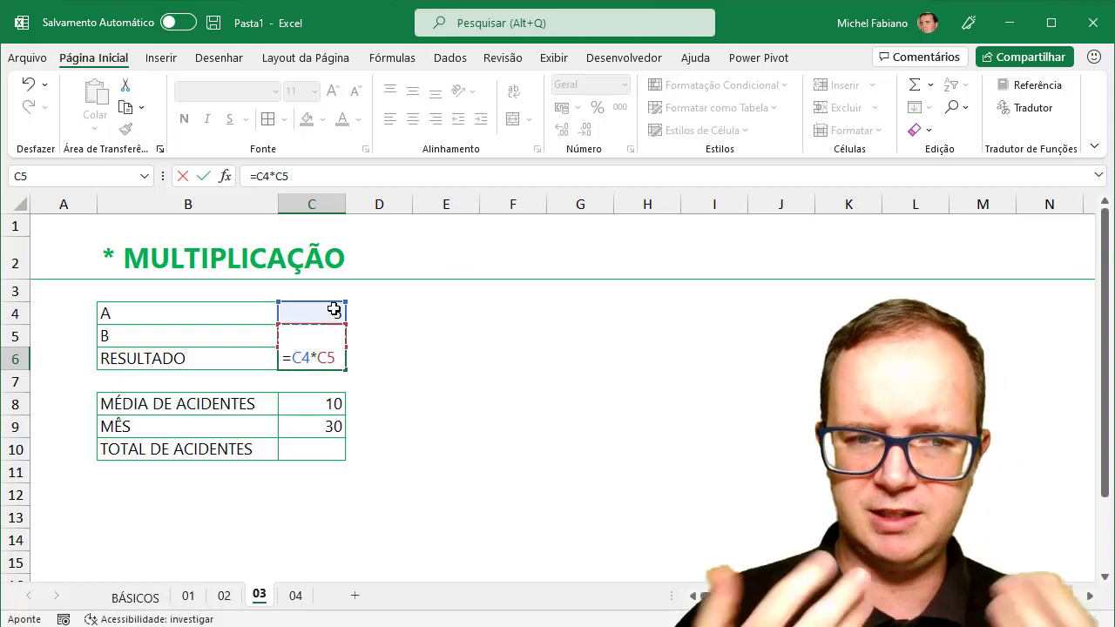
key("Return")
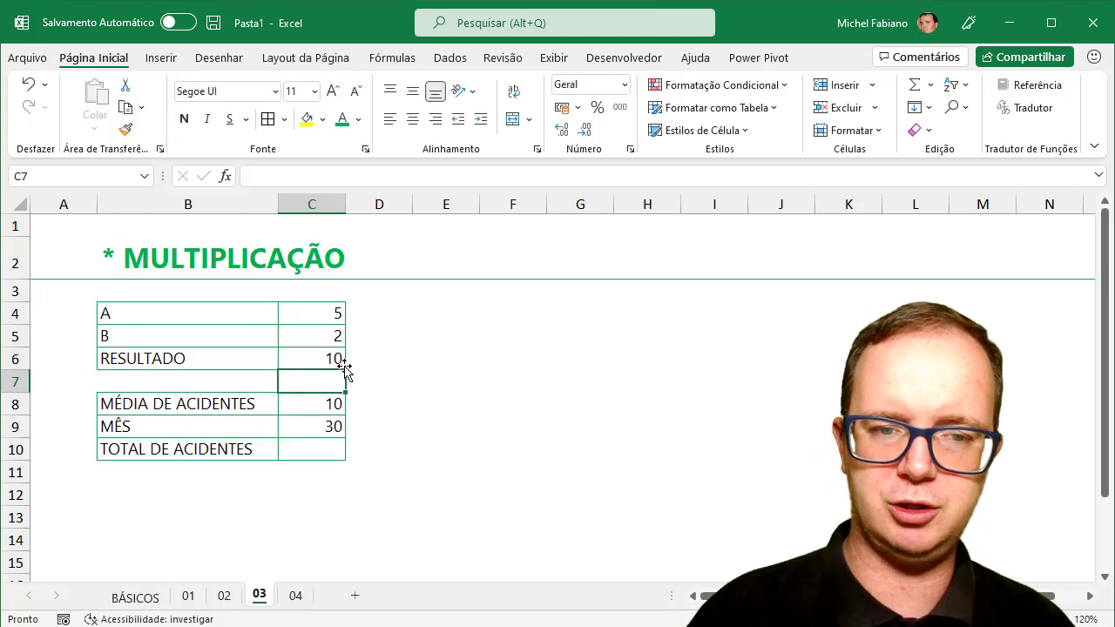
- Set the value of B in C5 to 5 in the multiplication table
left_click(334, 335)
type("5")
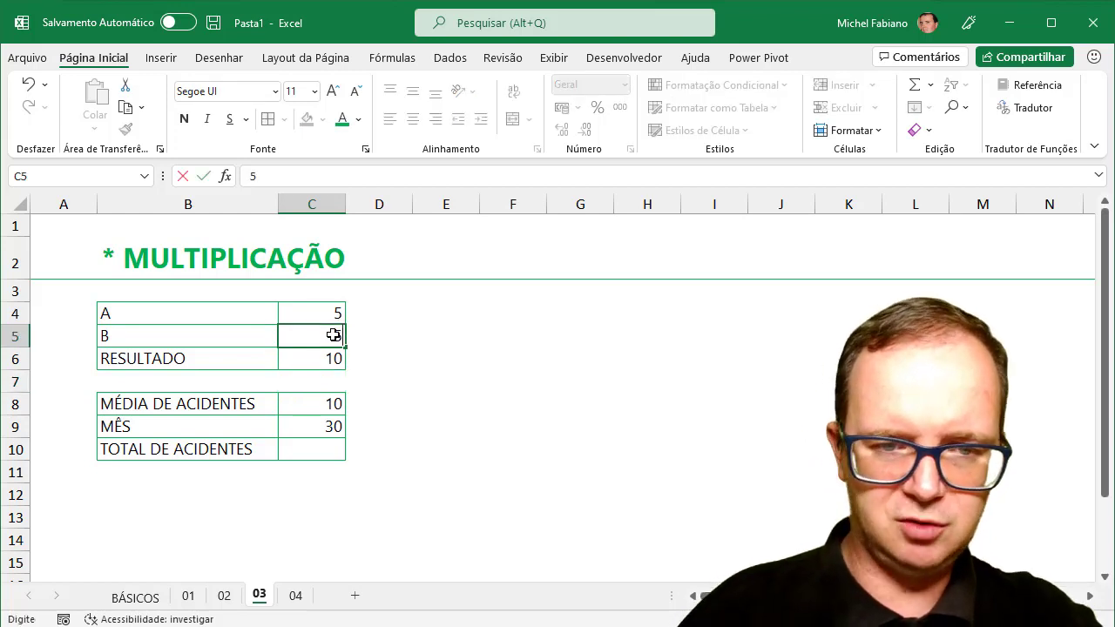
key("Return")
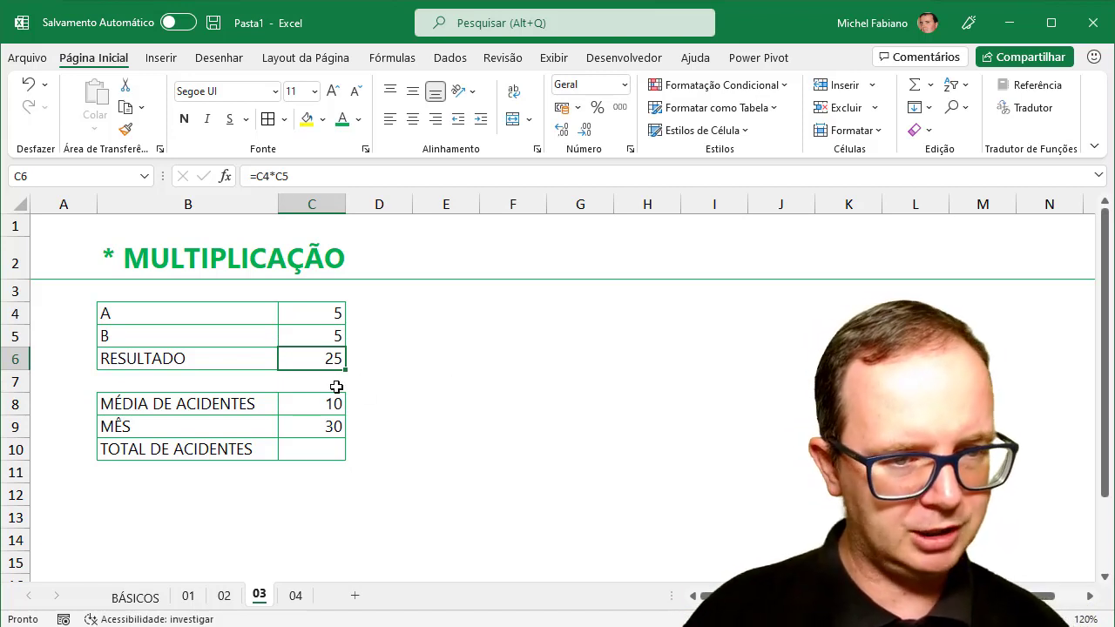
- Extend the label in B8 to MÉDIA DE ACIDENTES DIA and widen column B to fit it
left_click(254, 406)
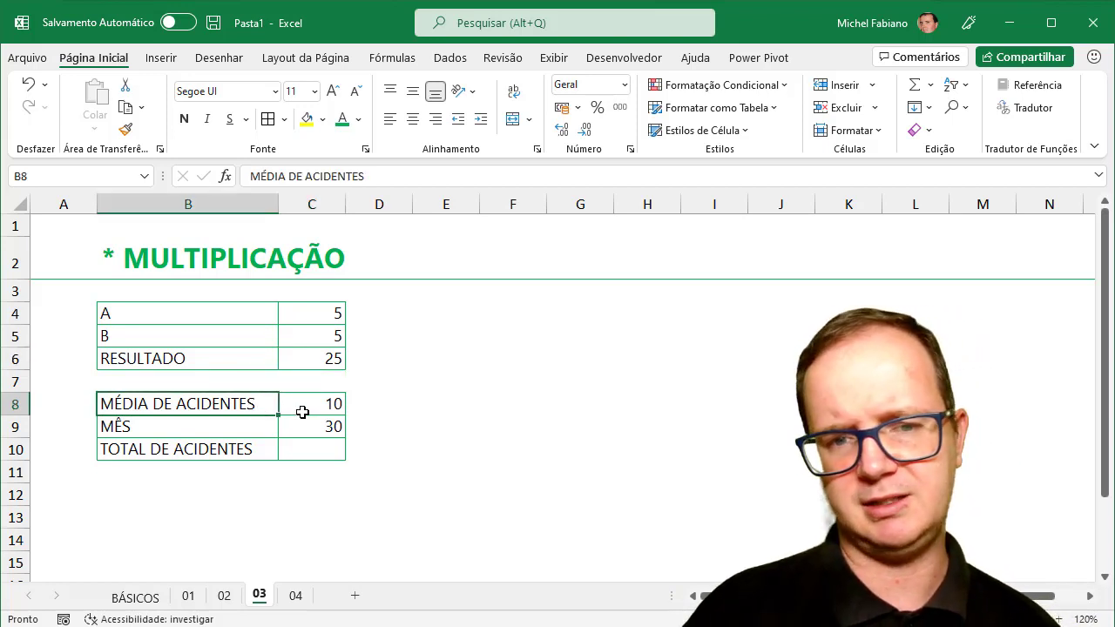
double_click(259, 406)
type("D")
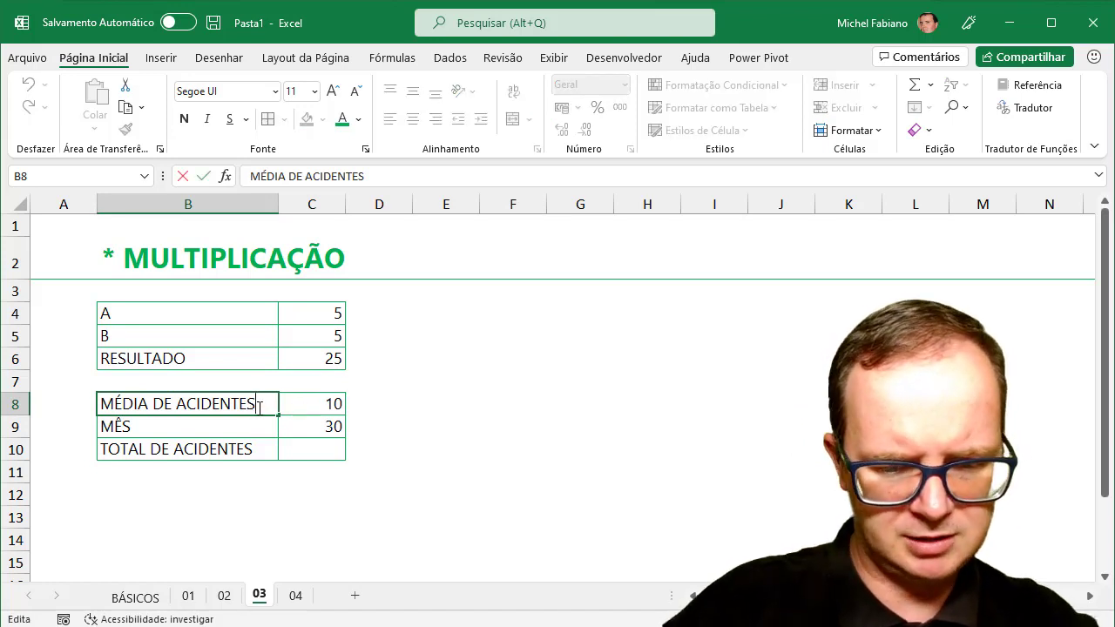
type("IA")
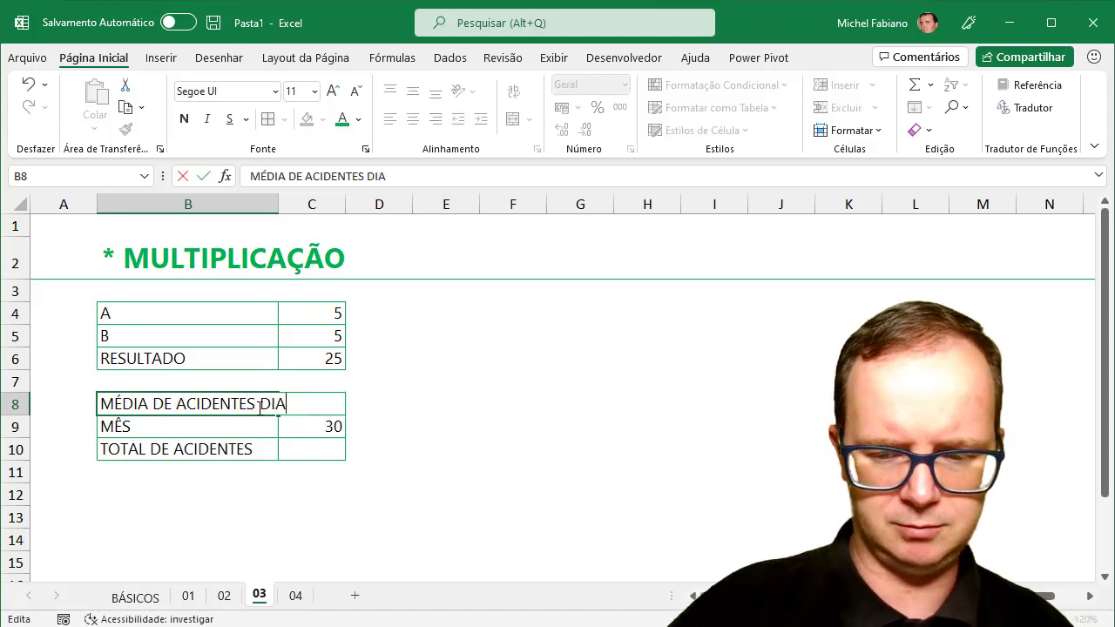
key("Return")
left_click_drag(279, 204, 305, 199)
- Calculate TOTAL DE ACIDENTES in C10 by multiplying the daily average by MÊS with the formula =C8*C9
left_click(347, 445)
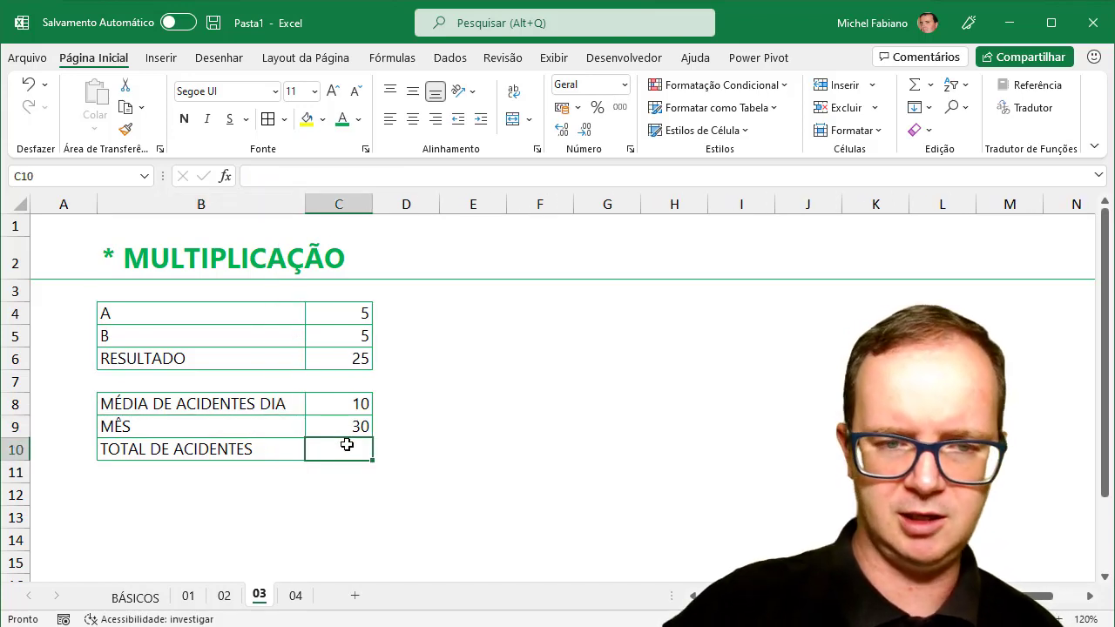
type("=")
left_click(348, 403)
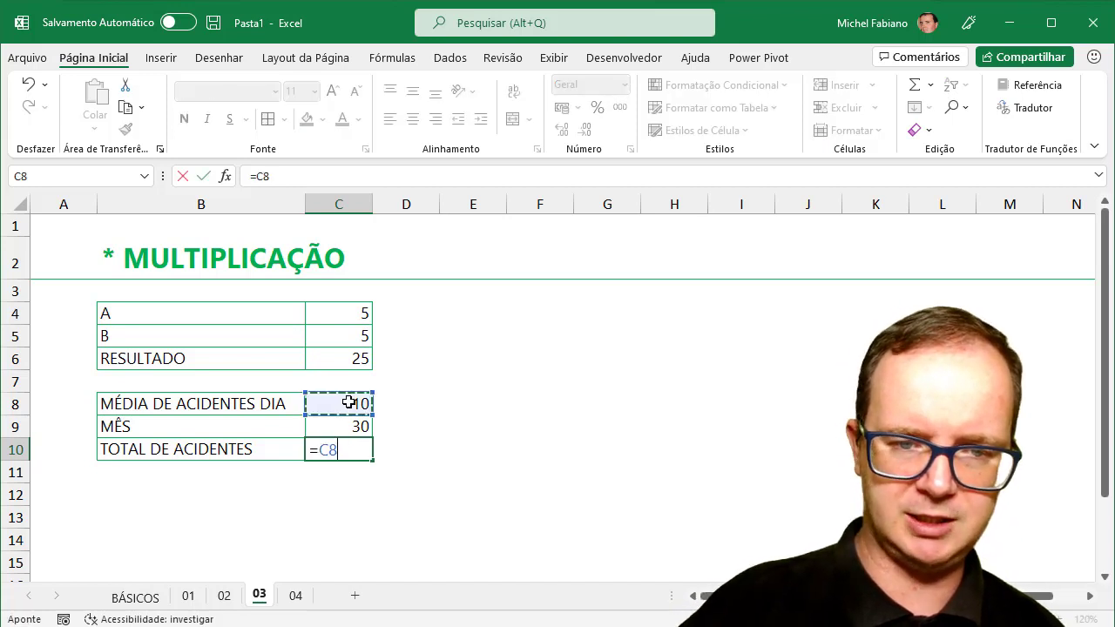
type("*")
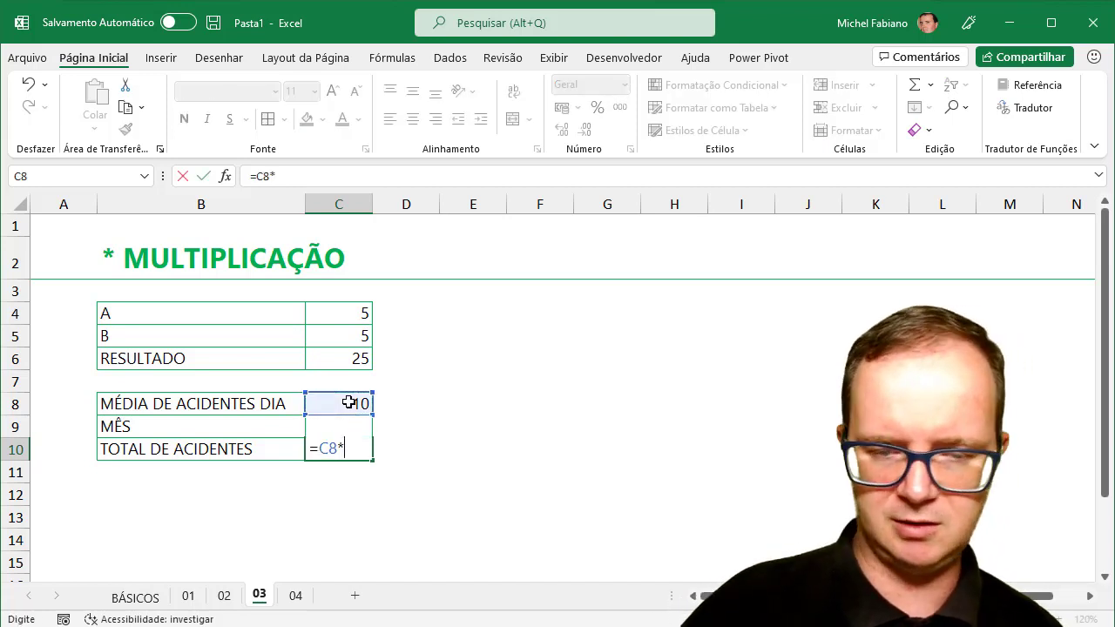
key("Up")
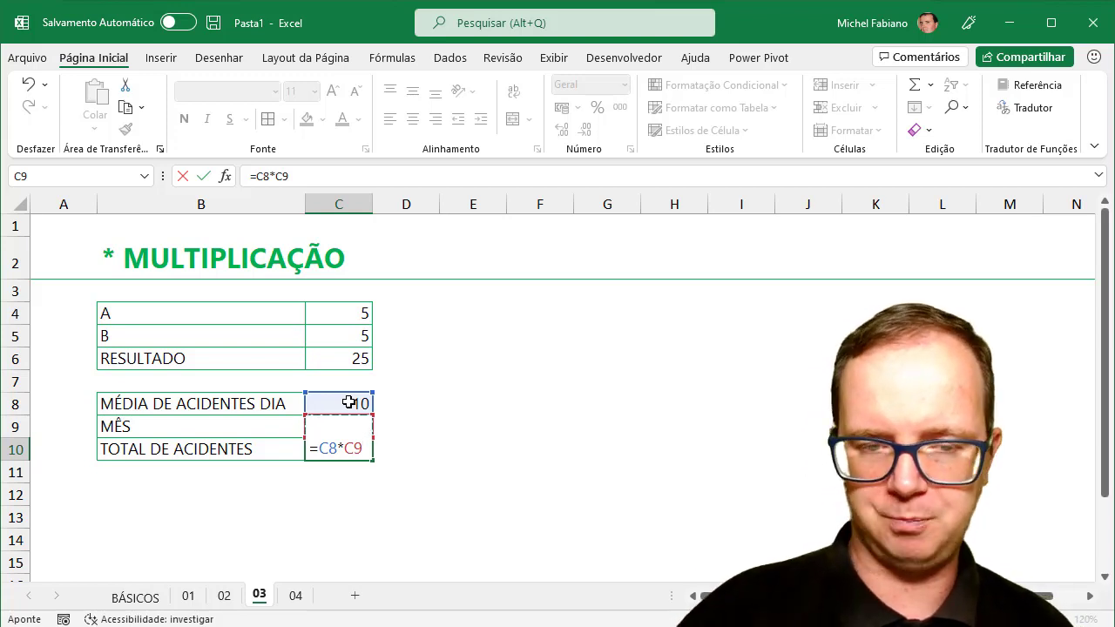
key("Return")
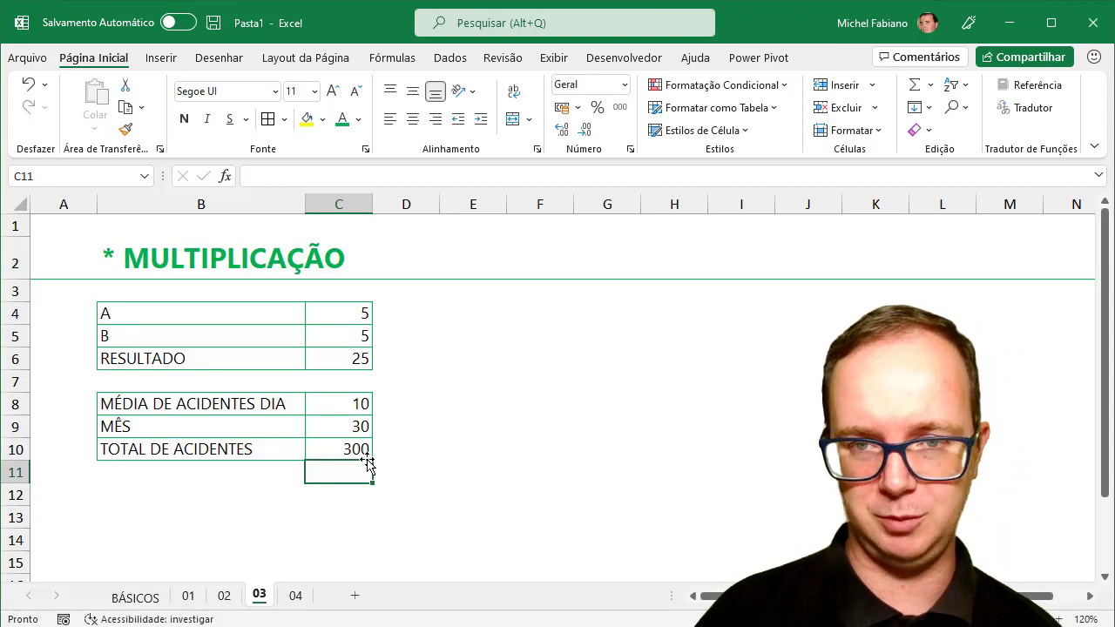
- Set MÉDIA DE ACIDENTES DIA in C8 to 5 and MÊS in C9 to 31
left_click(361, 403)
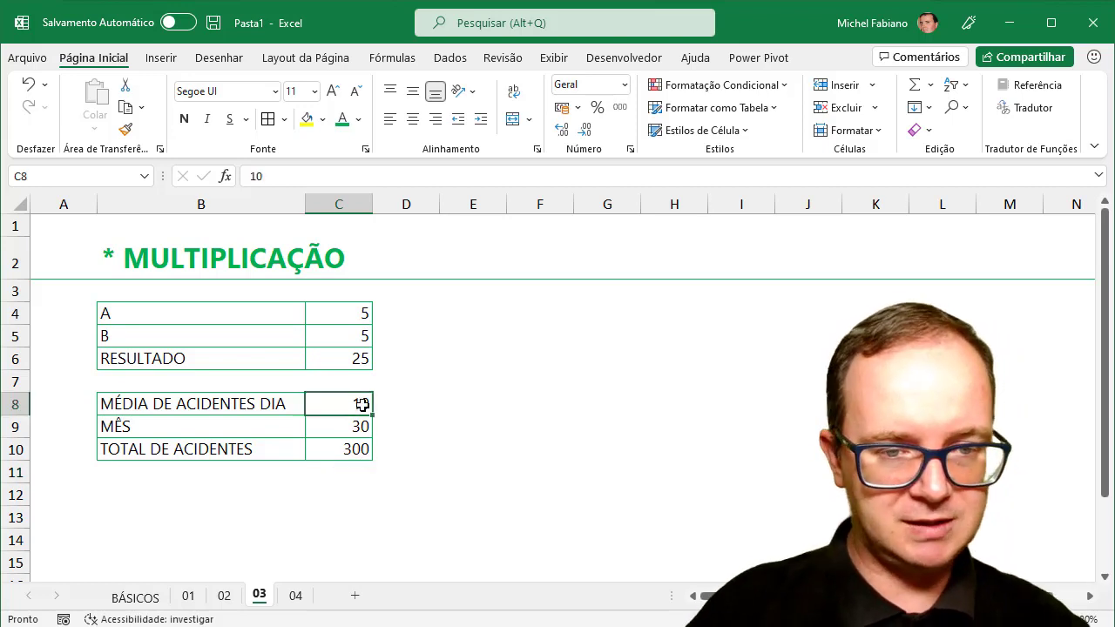
type("5")
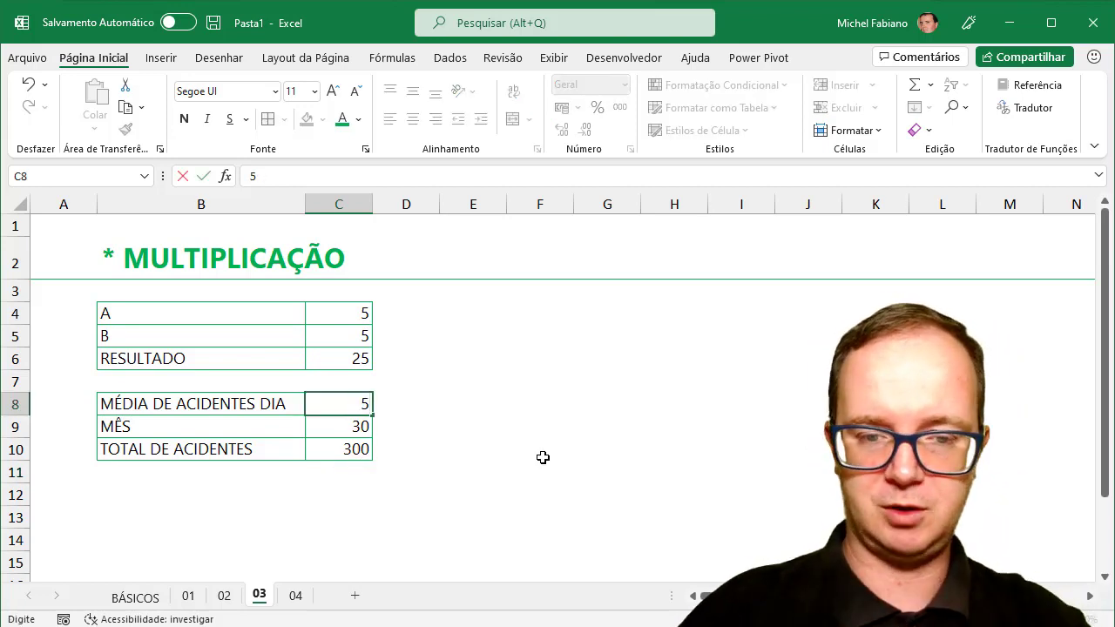
key("Return")
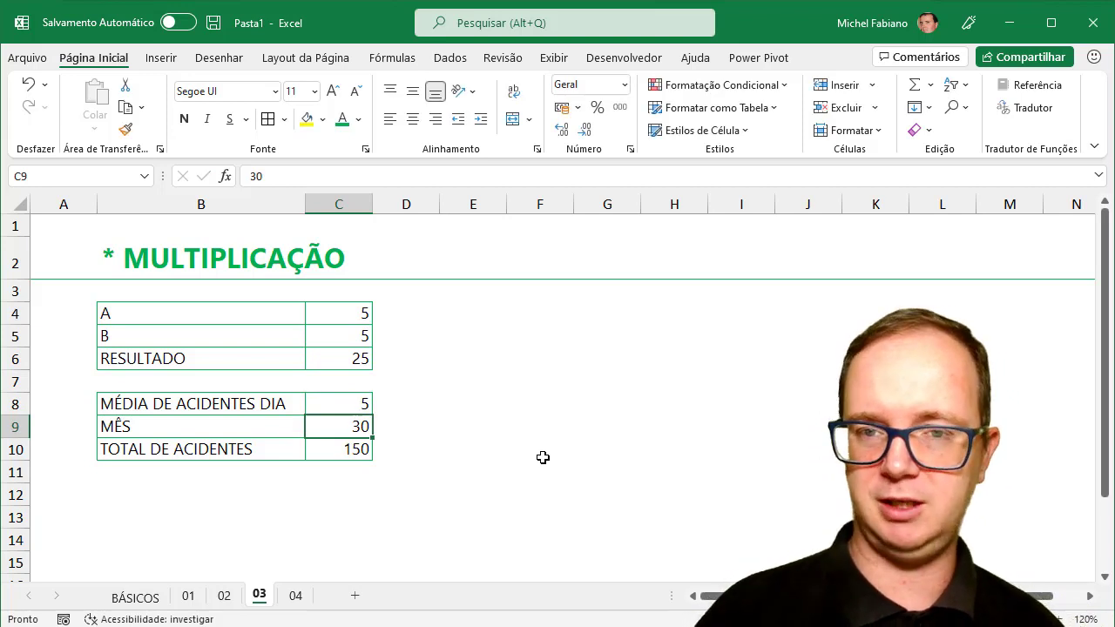
type("31")
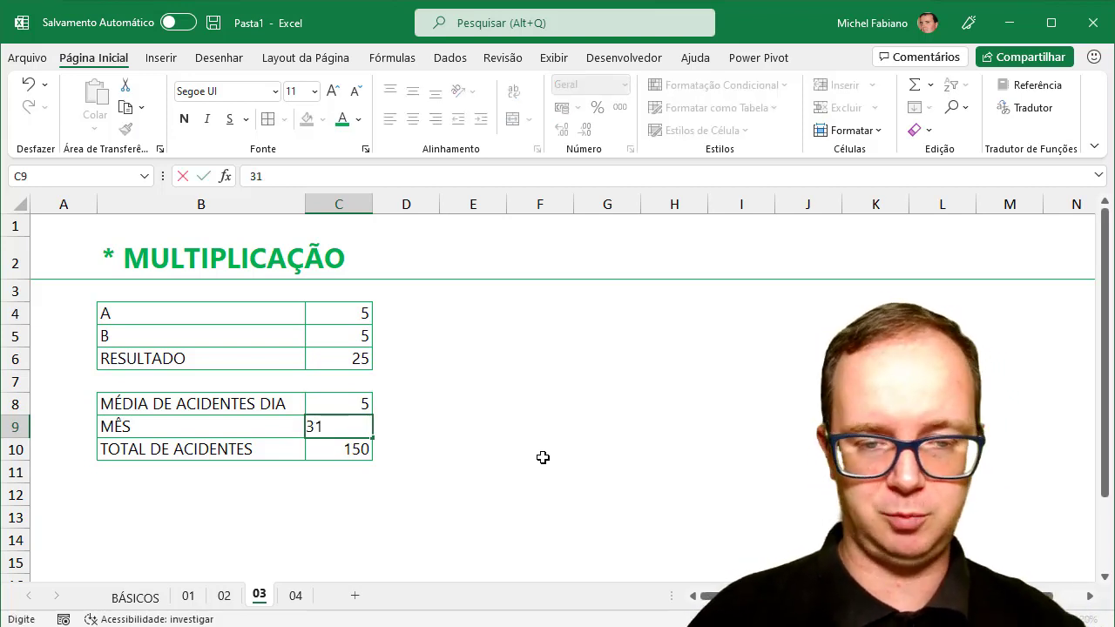
key("Return")
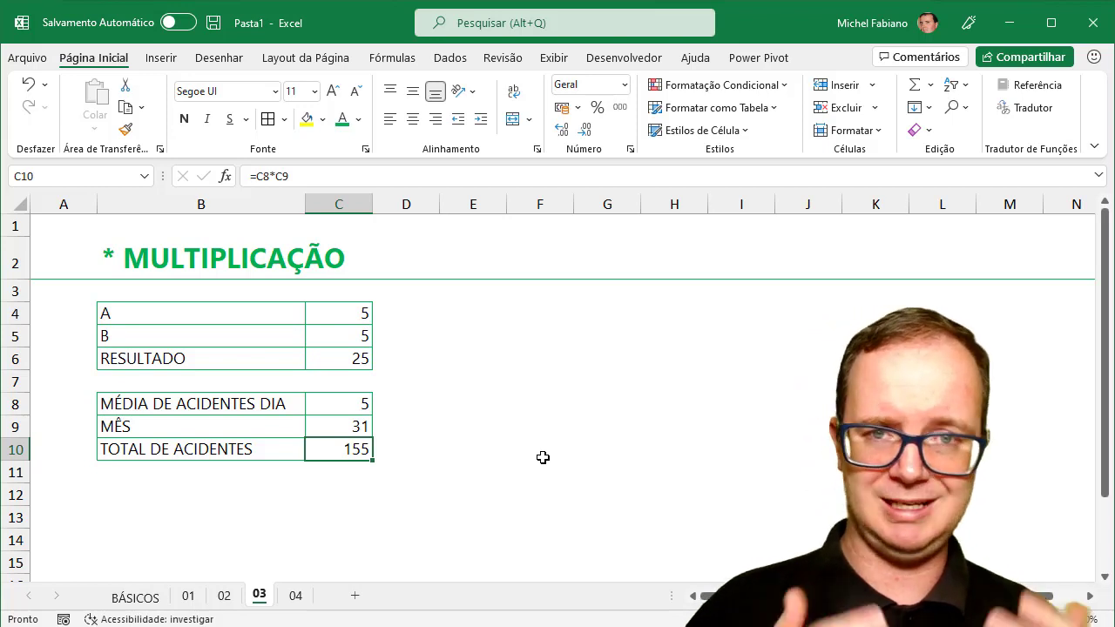
- On sheet 04, enter 100 for A in C4 and 10 for B in C5 of the division table
left_click(292, 599)
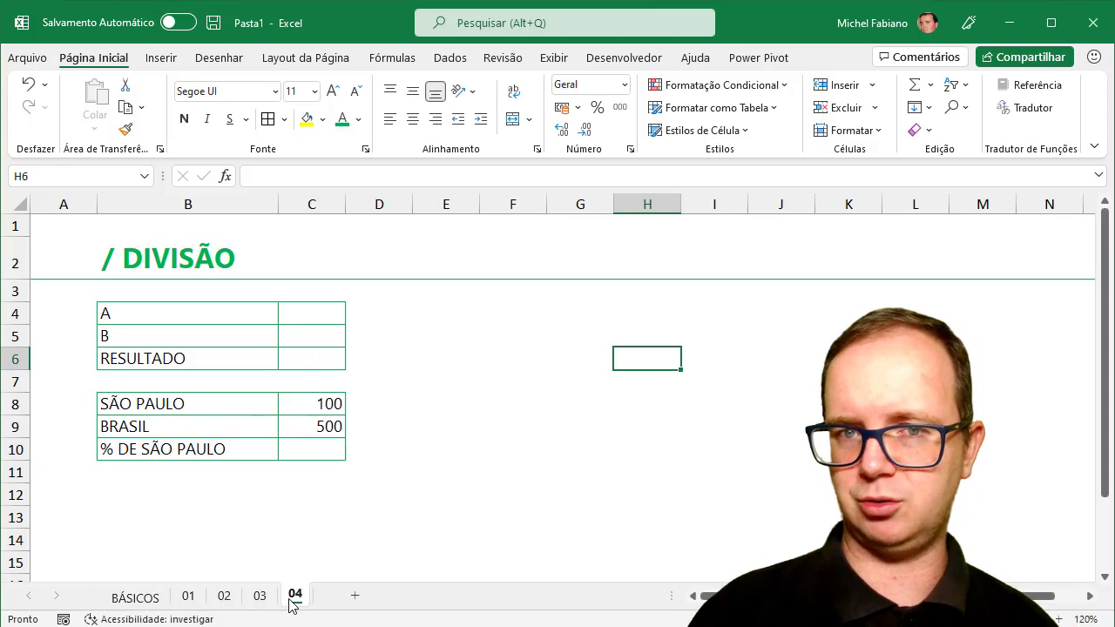
left_click(324, 309)
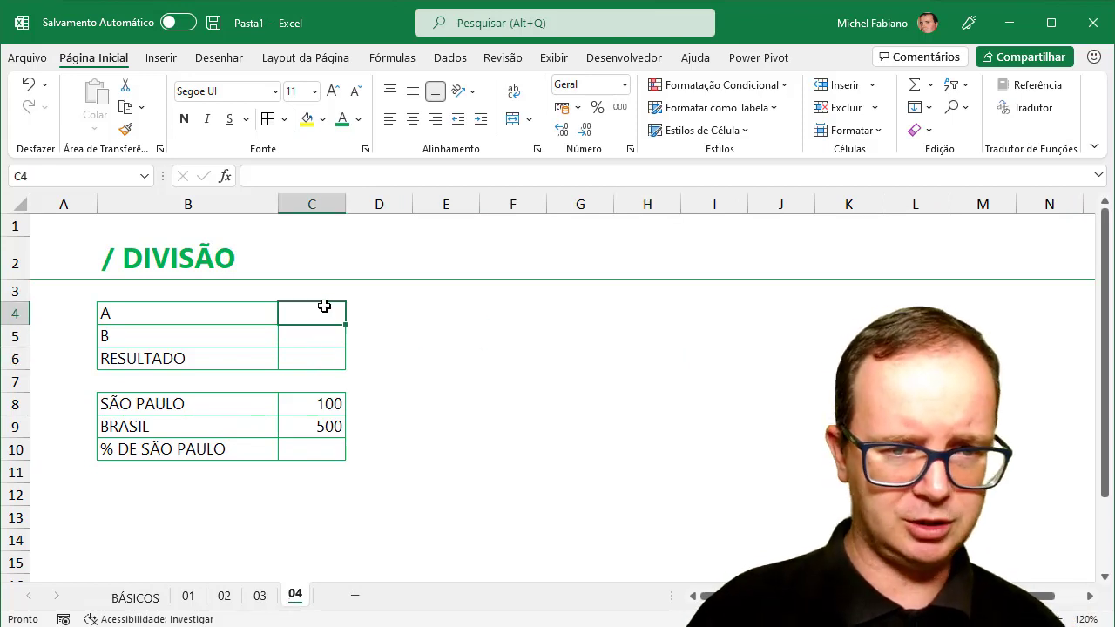
type("100")
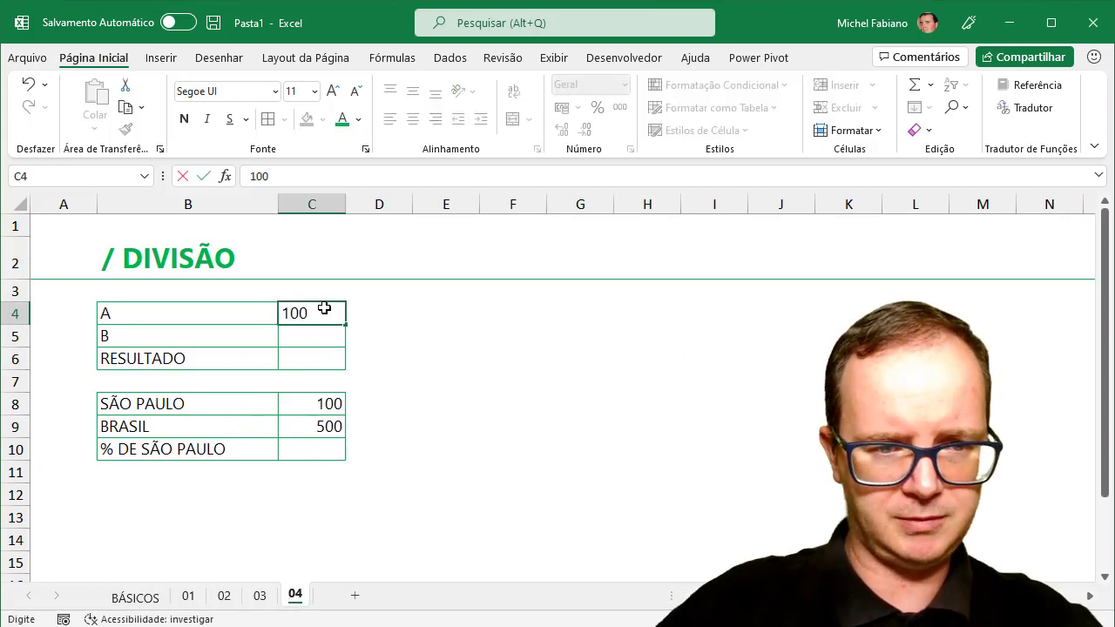
key("Return")
type("10")
key("Return")
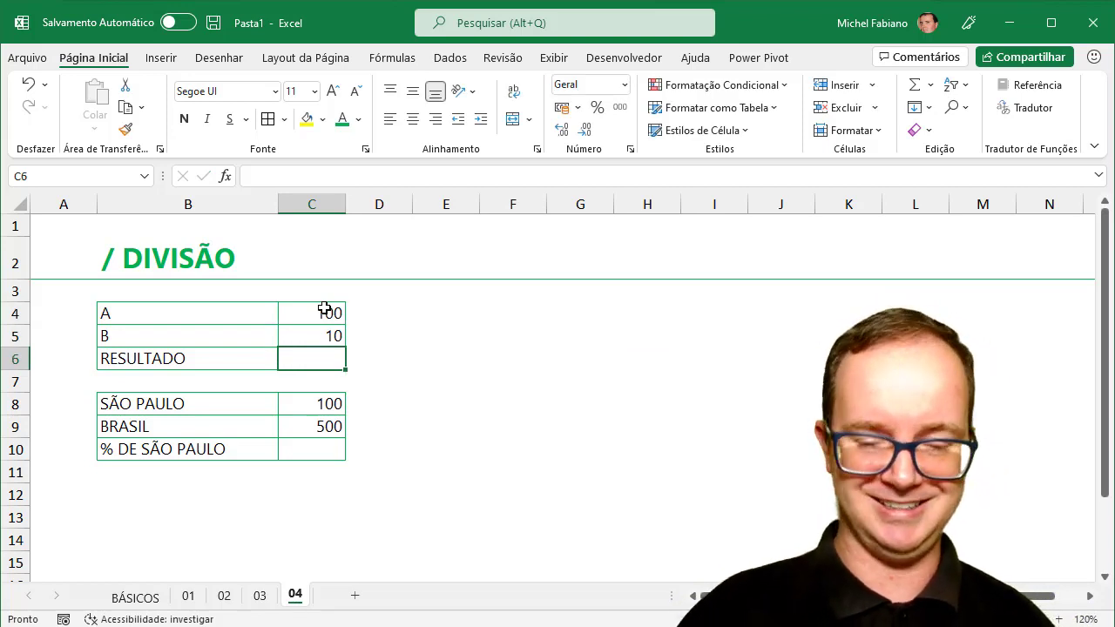
- Calculate RESULTADO in C6 by dividing the typed numbers with the formula =100/10
type("=100")
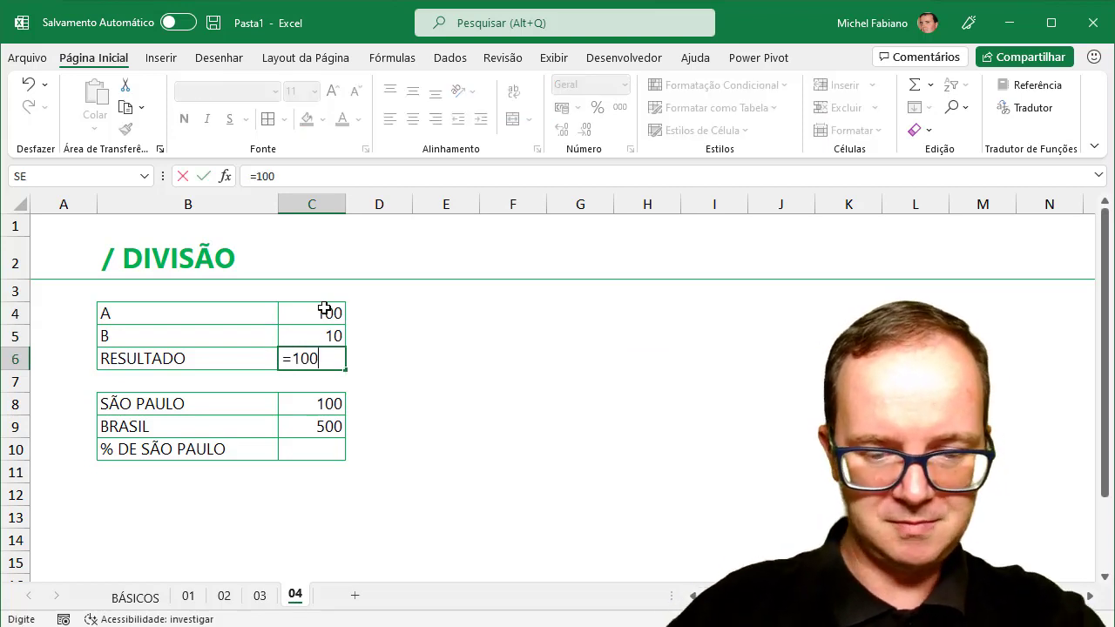
type("?")
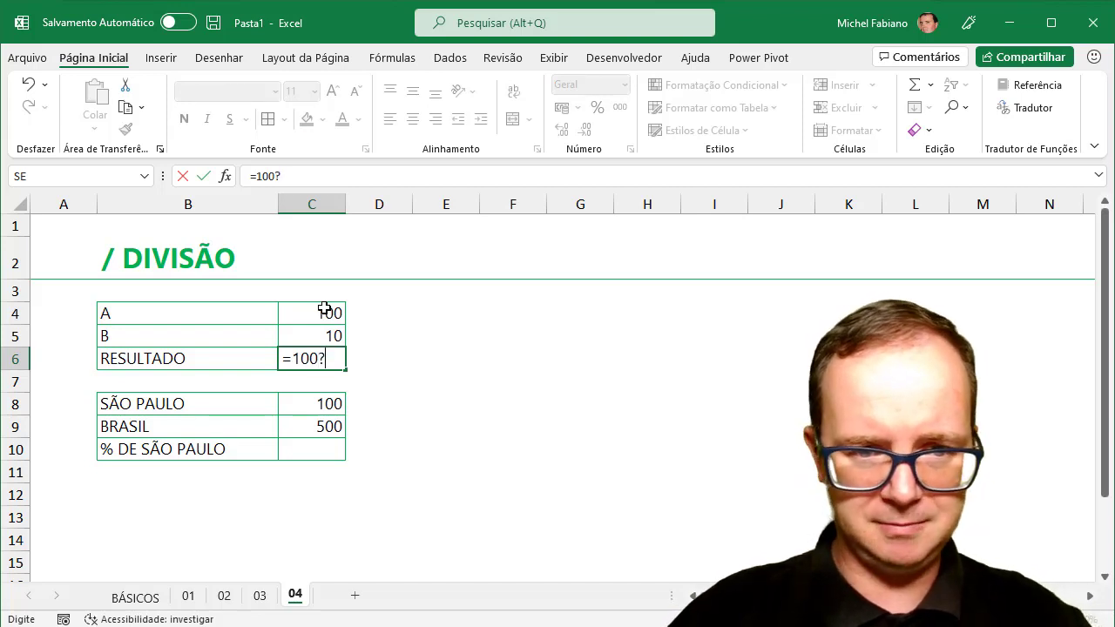
key("BackSpace")
type("/10")
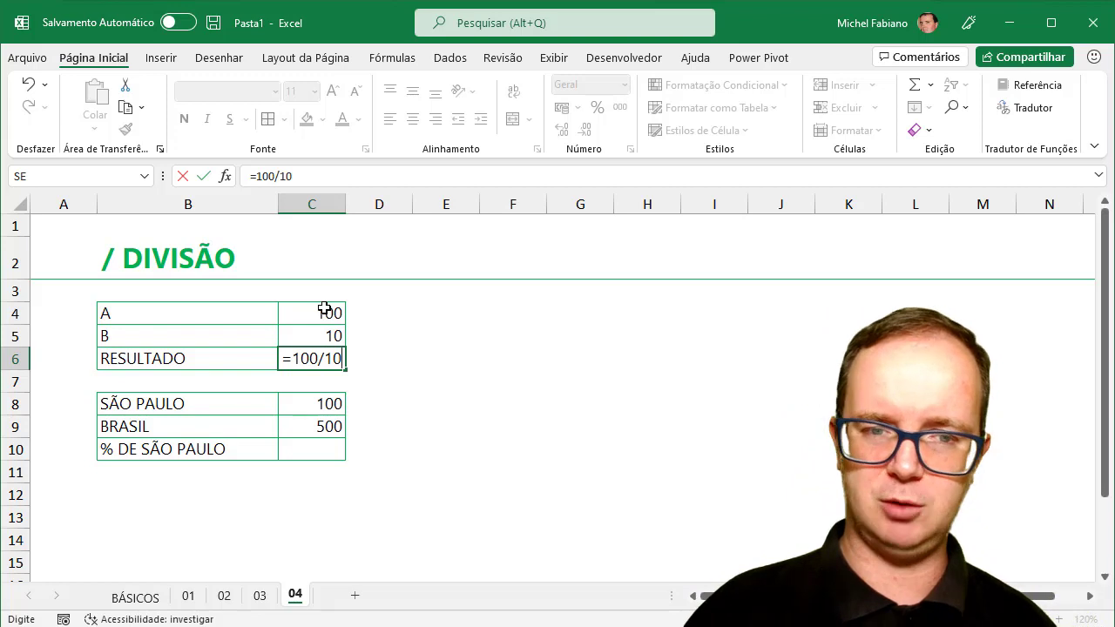
key("Return")
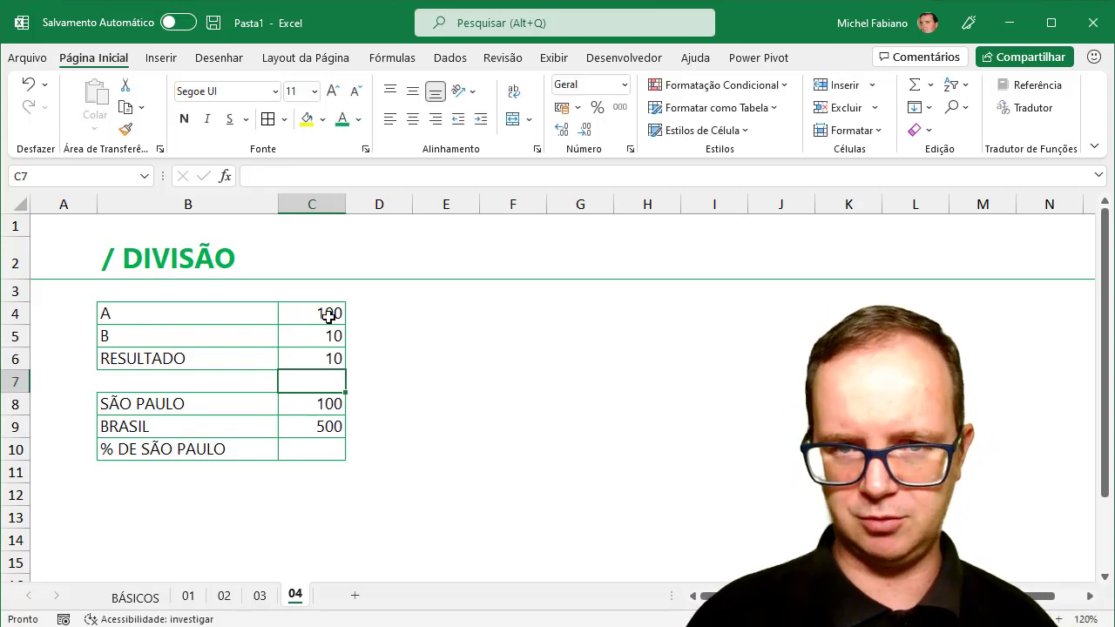
- Set the value of B in C5 to 100 in the division table
left_click(323, 337)
type("100")
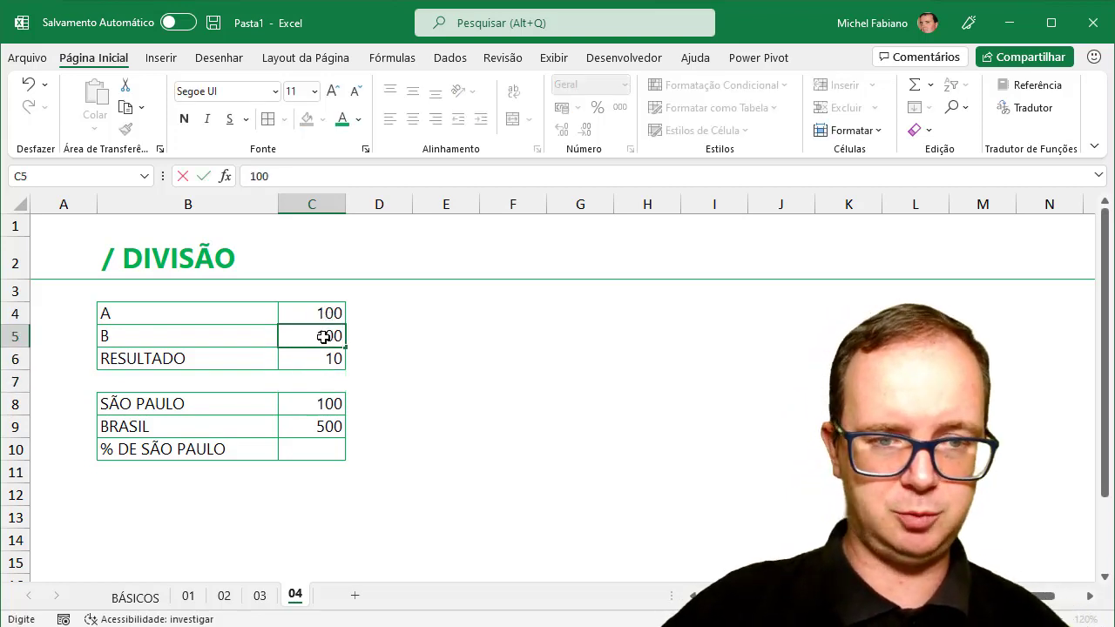
key("Return")
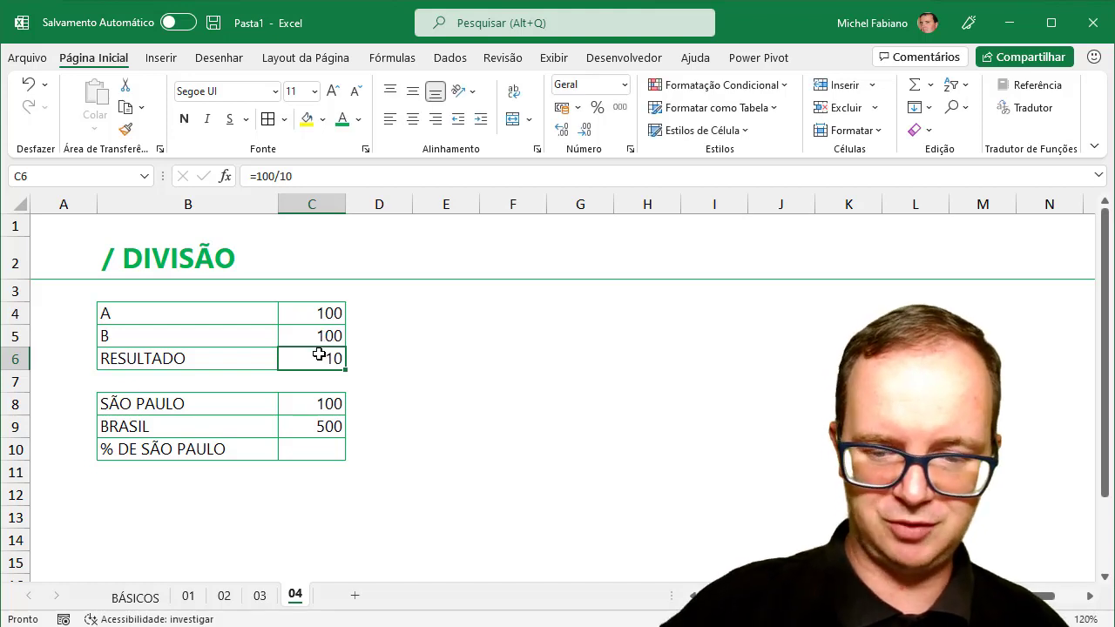
- Replace the RESULTADO formula in C6 with the cell-reference division =C4/C5
type("=")
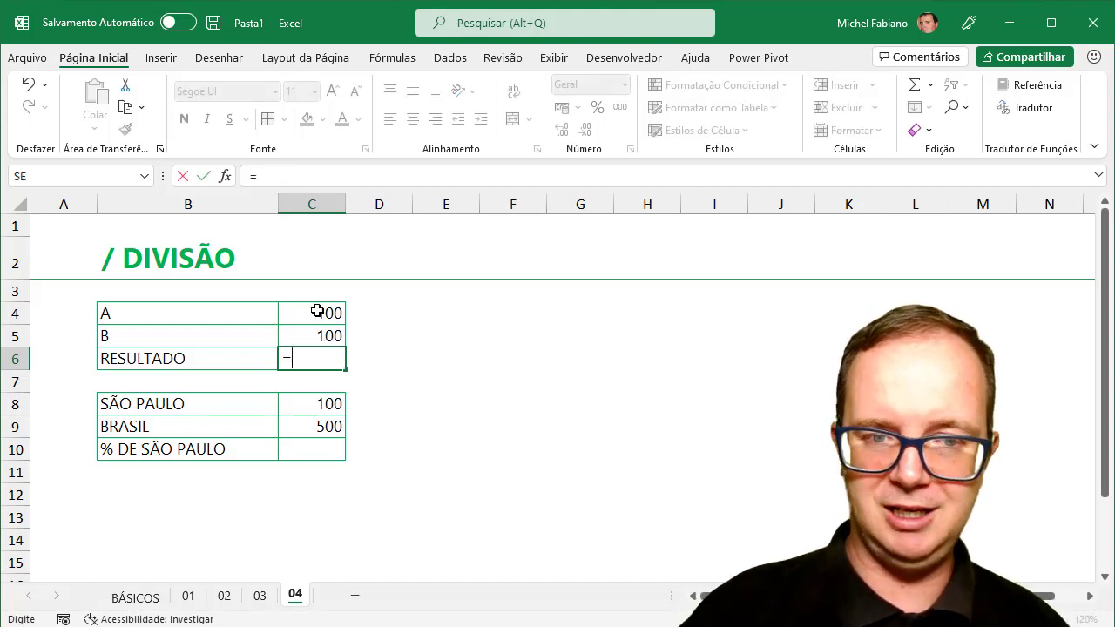
left_click(317, 311)
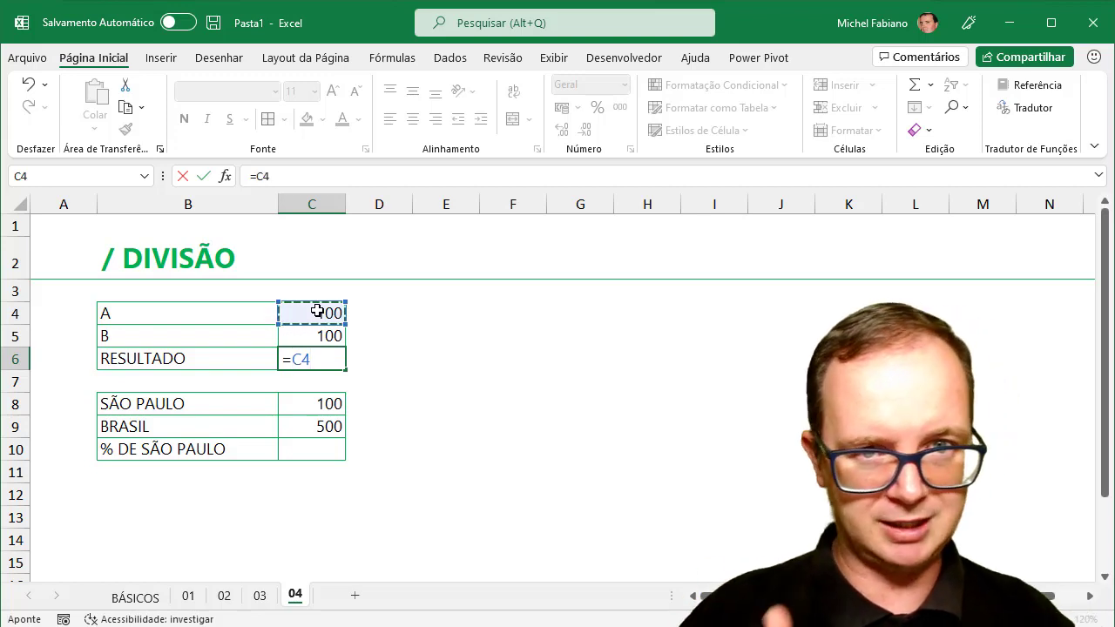
type("/")
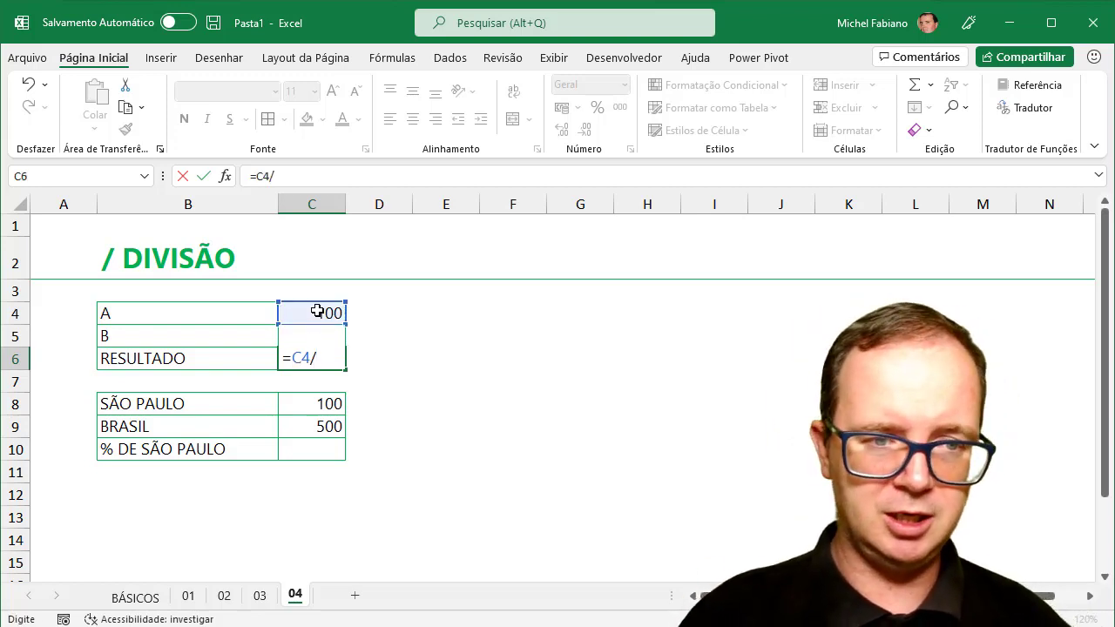
key("Down")
key("Up")
key("Up")
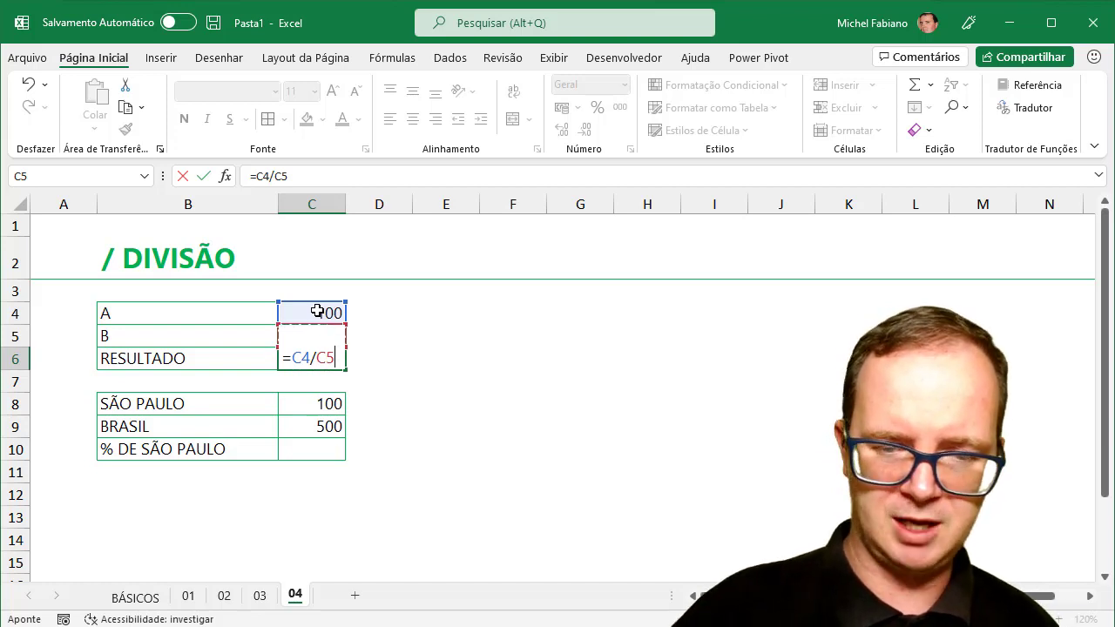
key("Return")
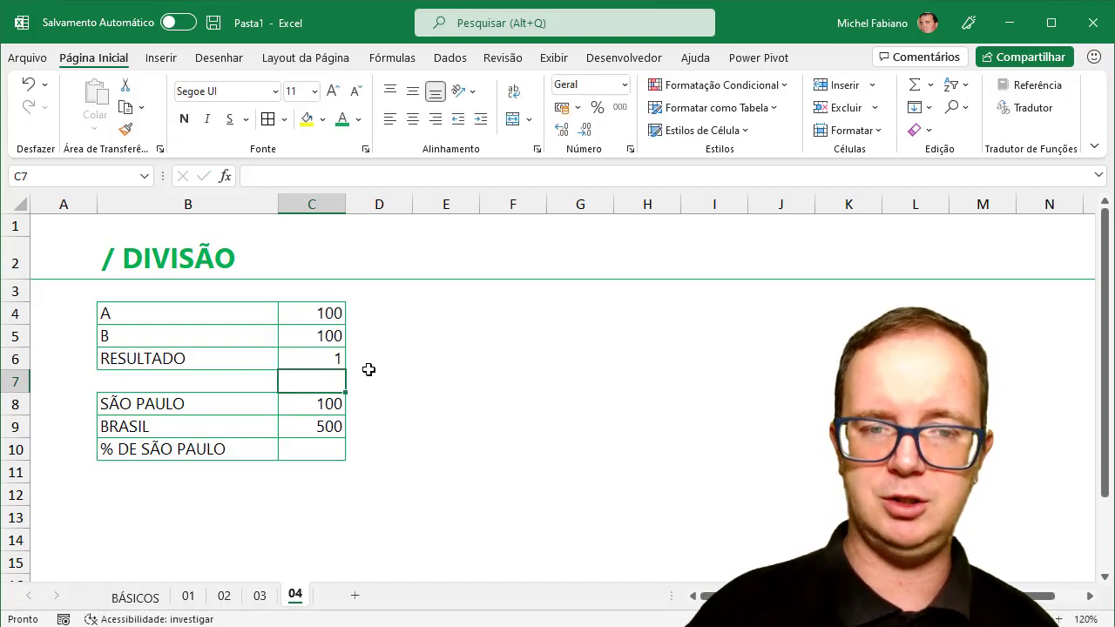
- Set B in C5 to 20 and A in C4 to 5 in the division table
left_click(332, 339)
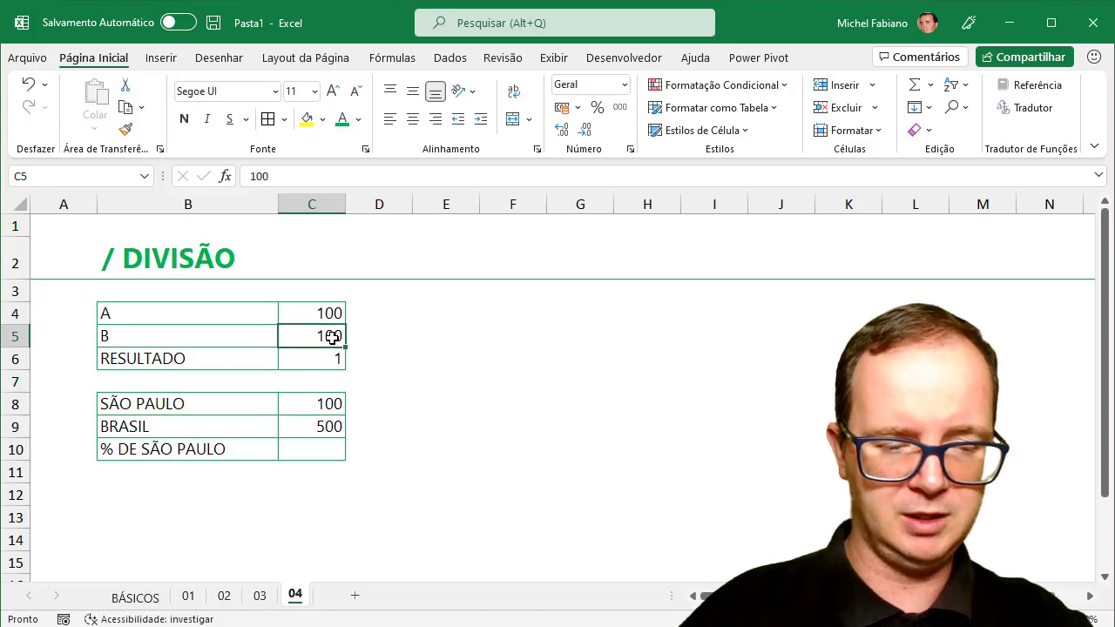
type("20")
key("Return")
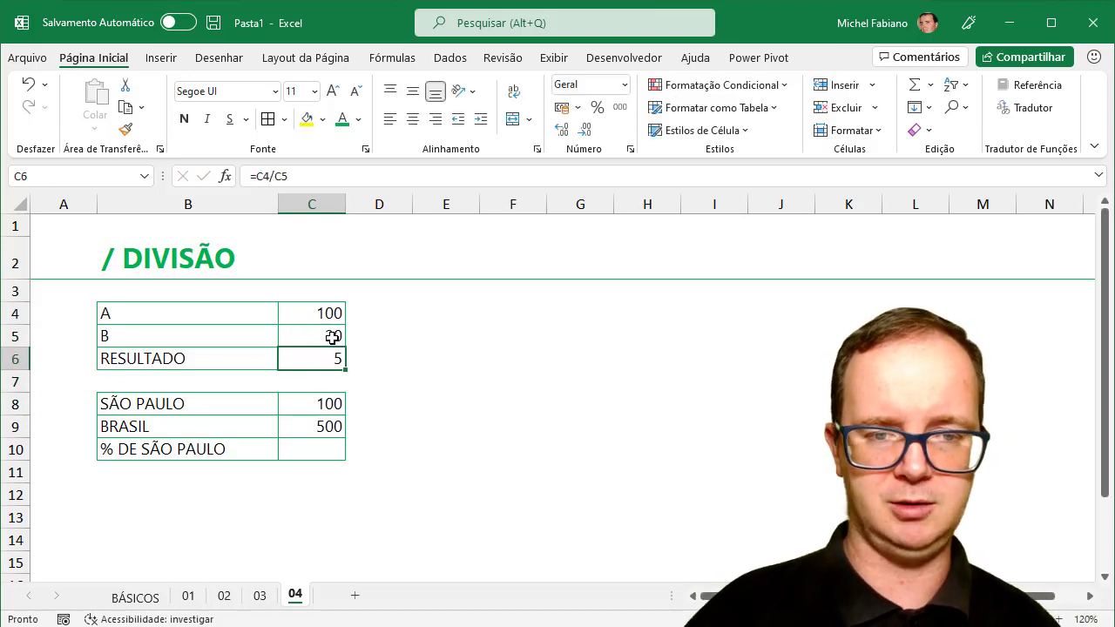
left_click(335, 311)
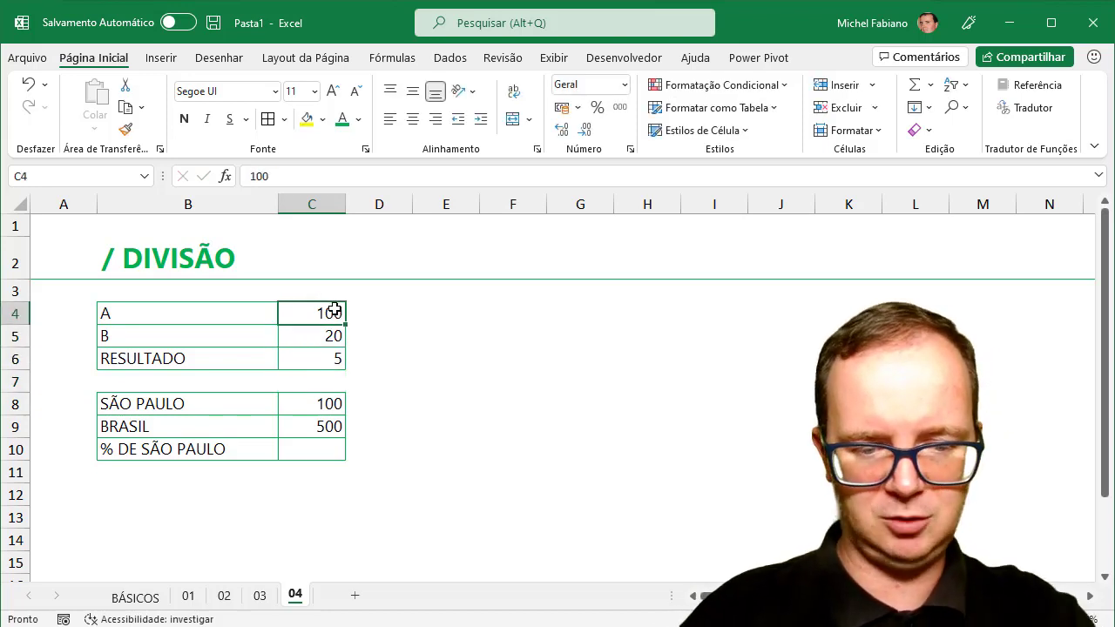
type("5")
key("Return")
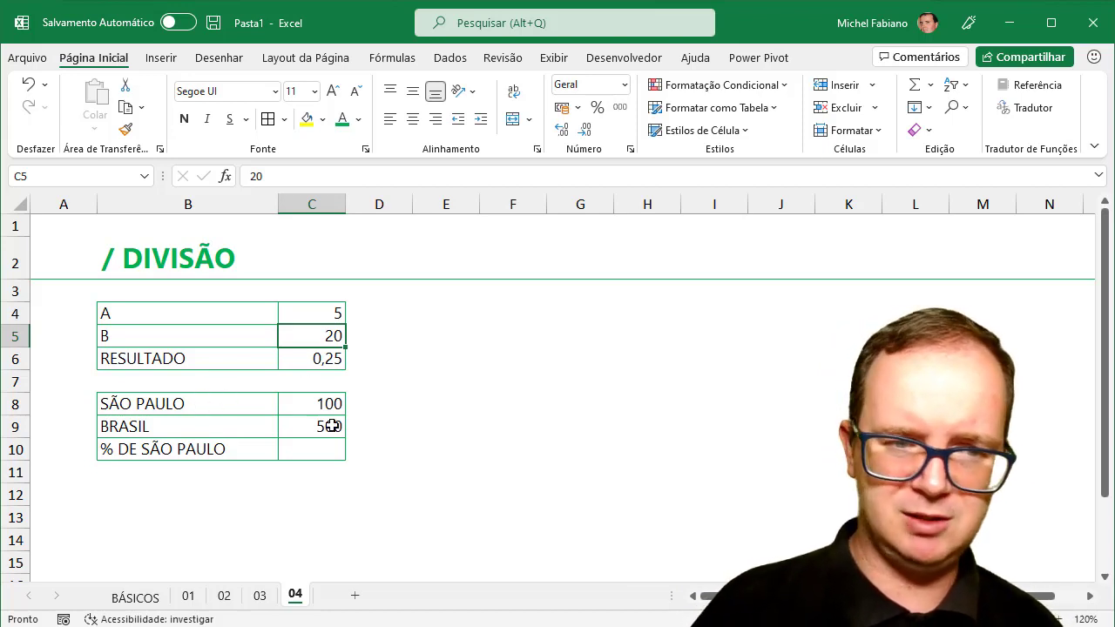
- Calculate % DE SÃO PAULO in C10 with the formula =C8/C9 and format the cell as a percentage
left_click(302, 449)
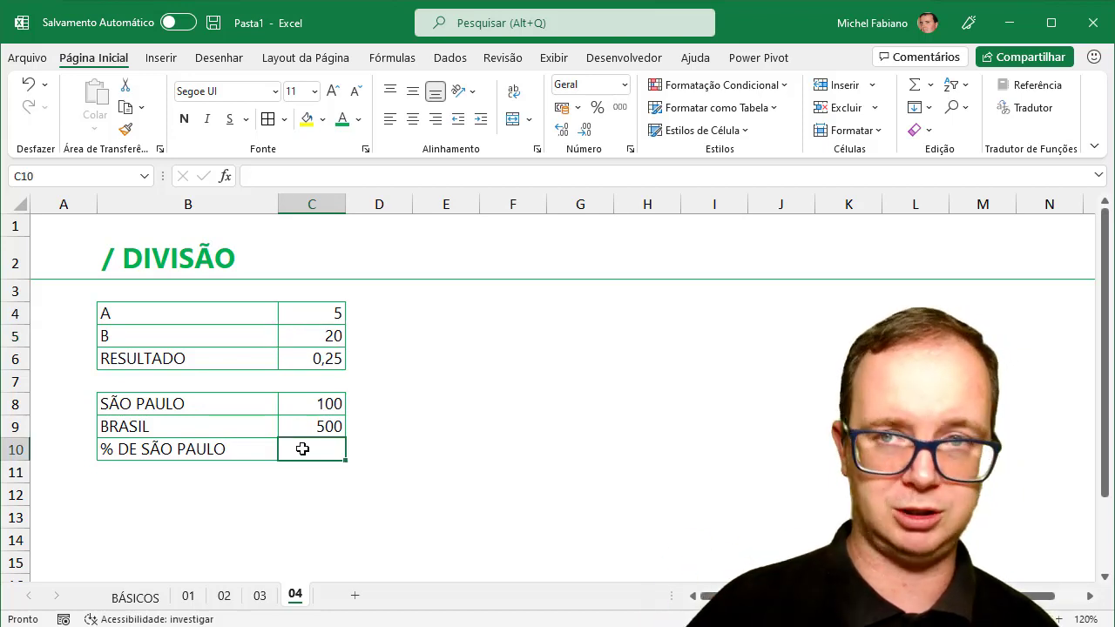
type("=")
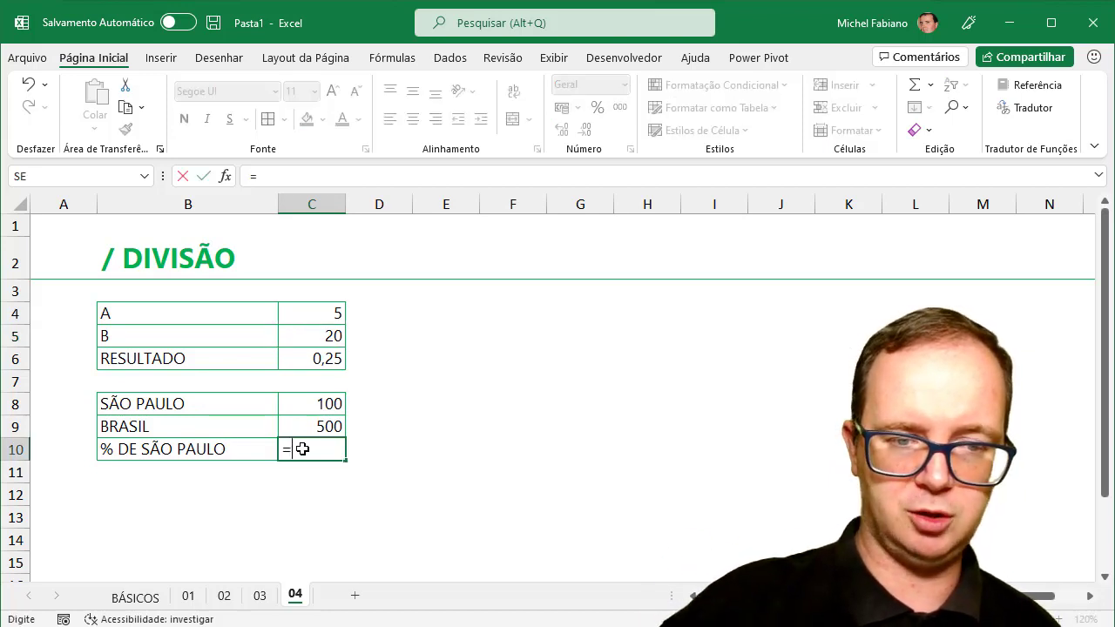
left_click(324, 399)
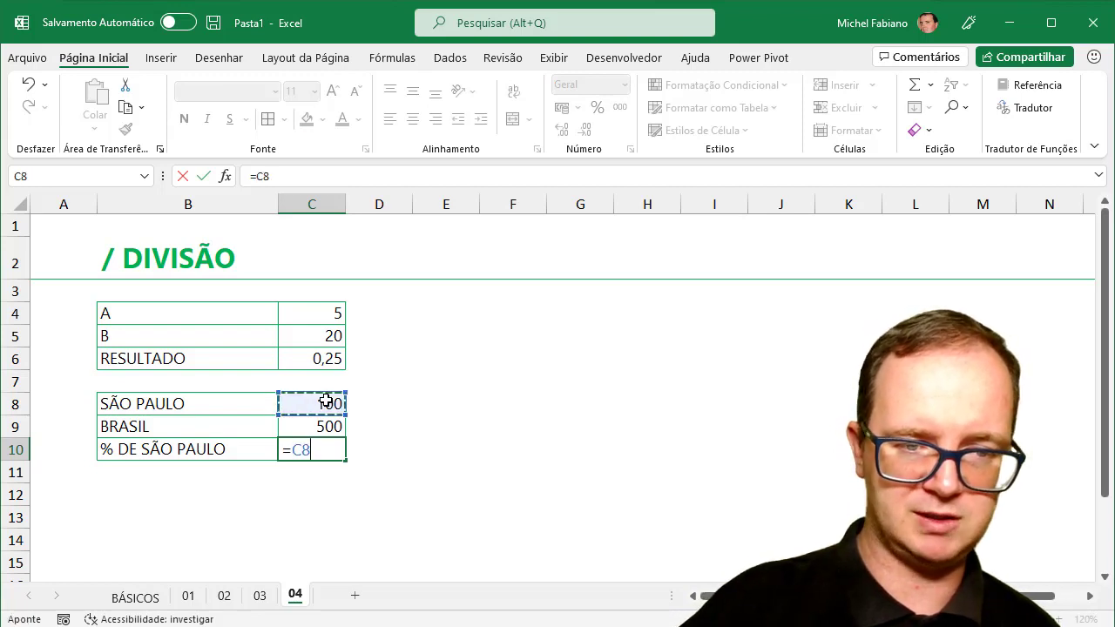
type("/")
key("Down")
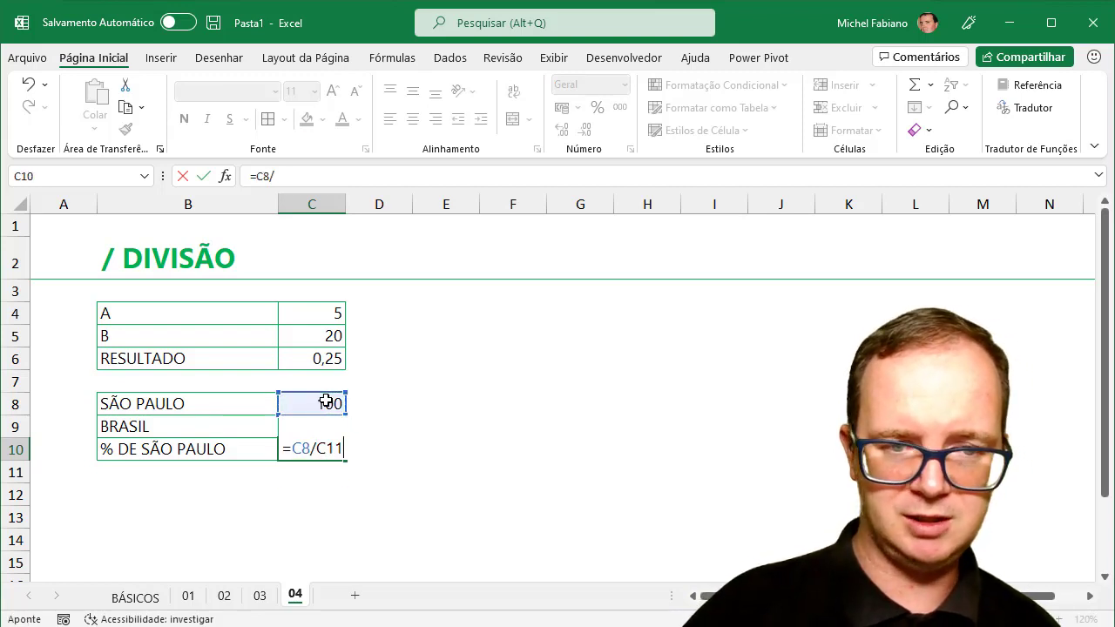
key("Up")
key("Up")
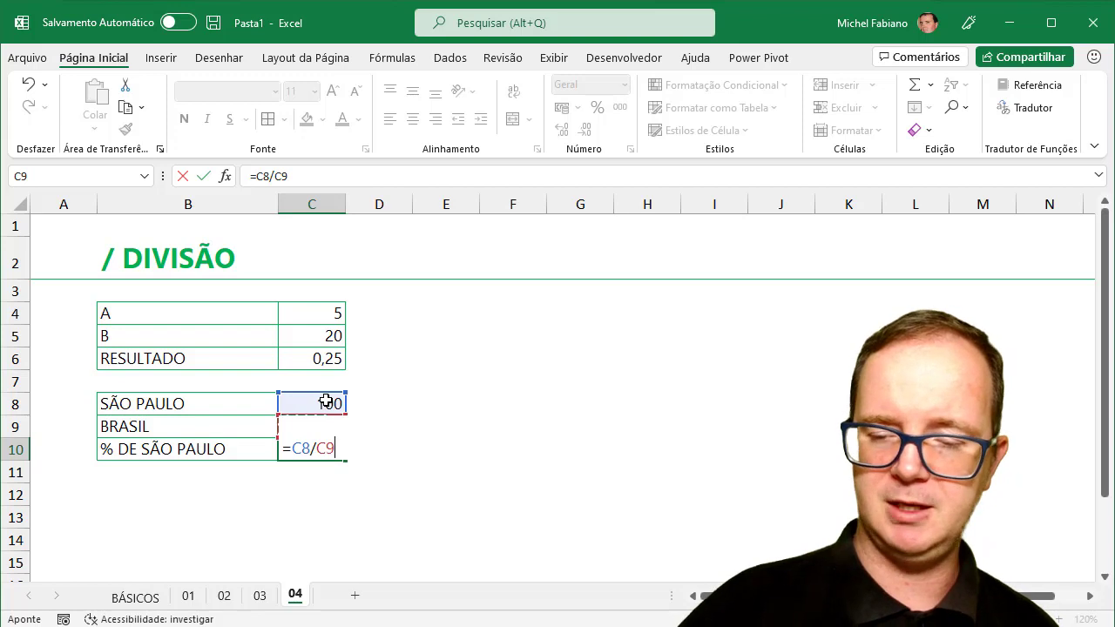
key("Return")
left_click(314, 450)
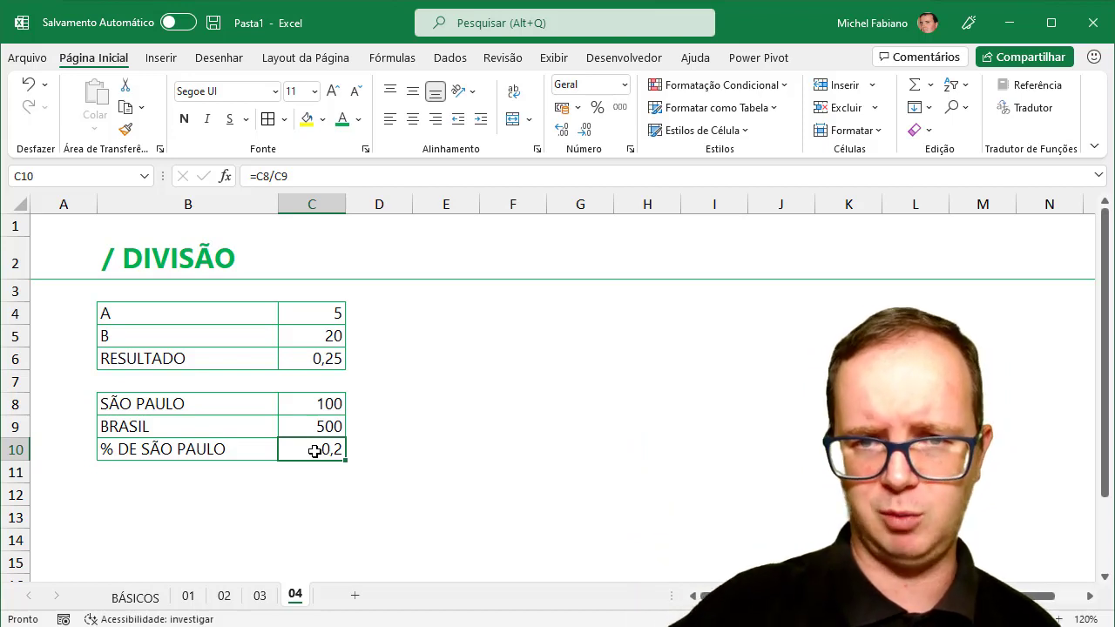
left_click(598, 110)
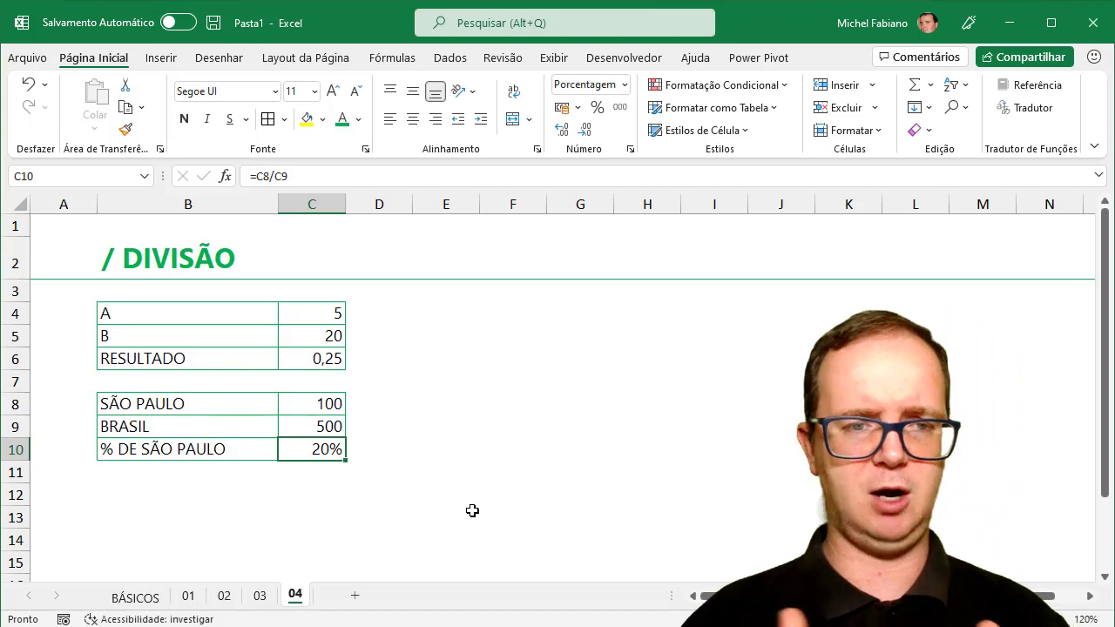
- Add a new worksheet after sheet 04 and rename it 05
left_click(355, 598)
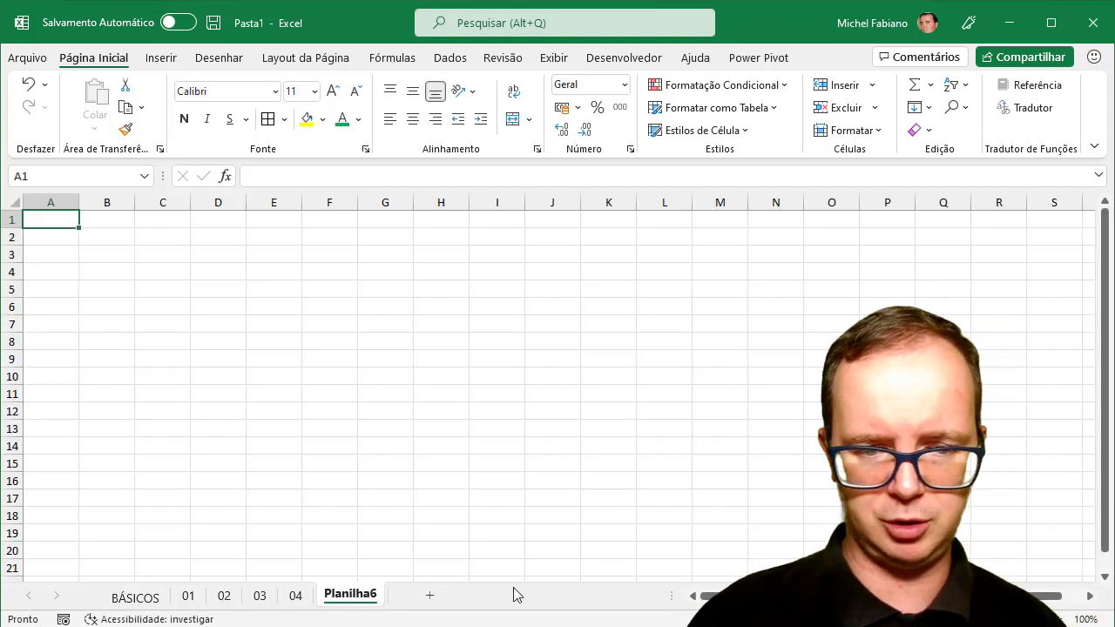
double_click(367, 596)
type("05")
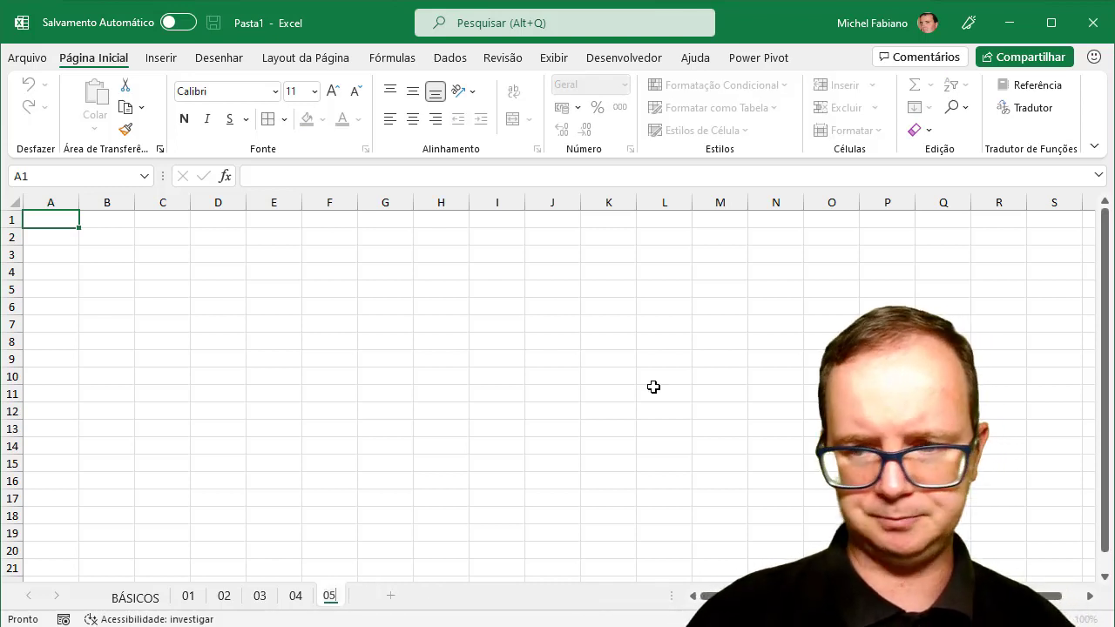
left_click(831, 411)
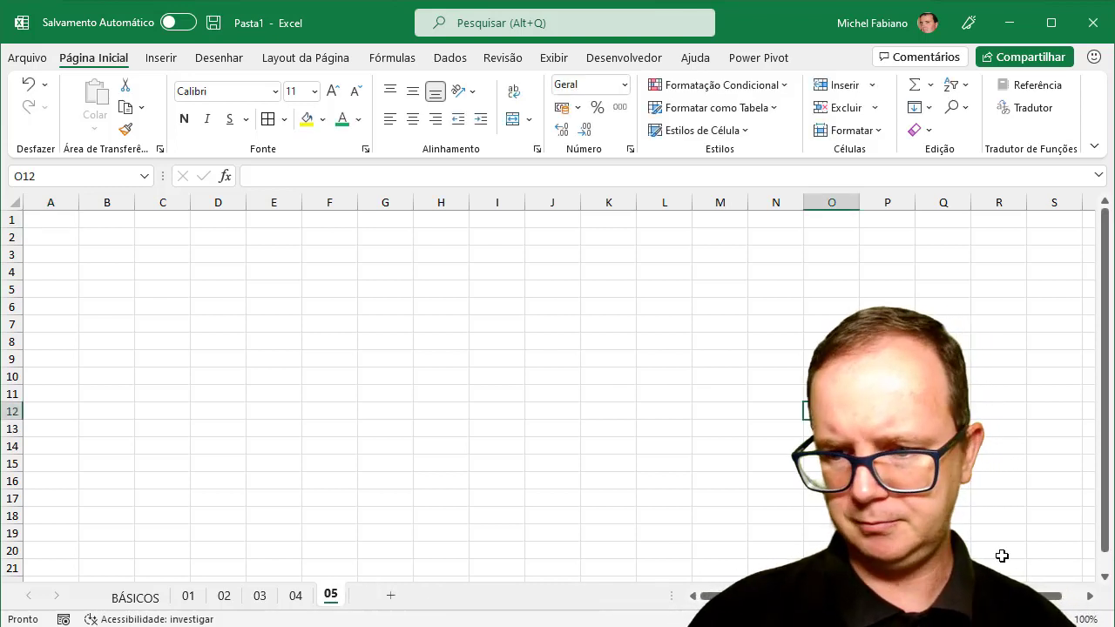
scroll(831, 412, "up", 4)
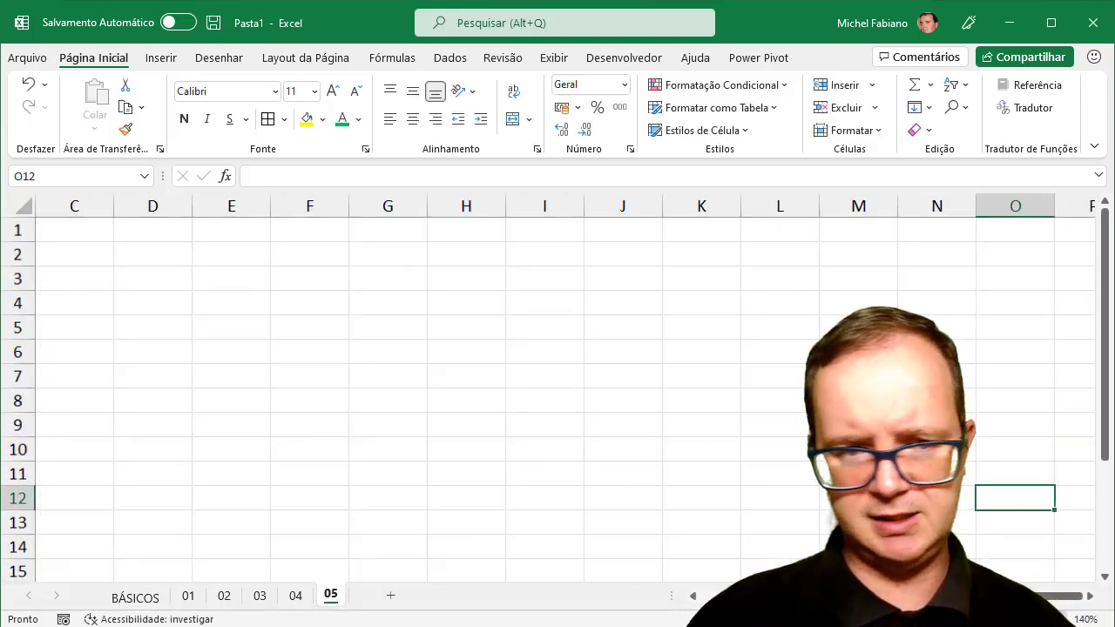
- Enter the value 10 in each of the cells B3, C3, D3 and E3 on sheet 05
scroll(831, 411, "left", 2)
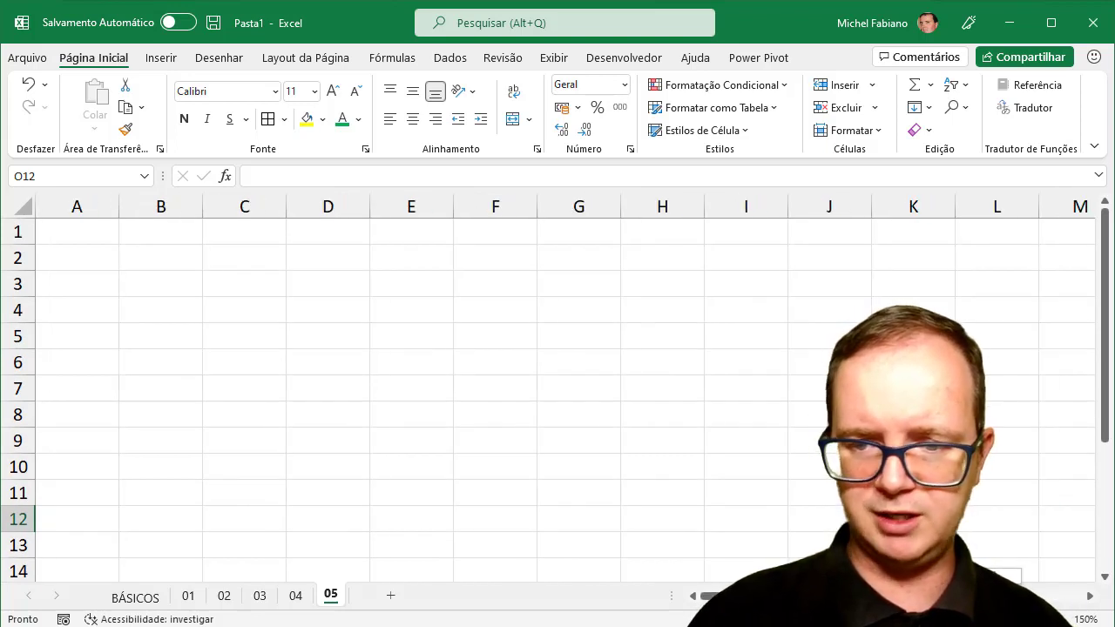
left_click(145, 276)
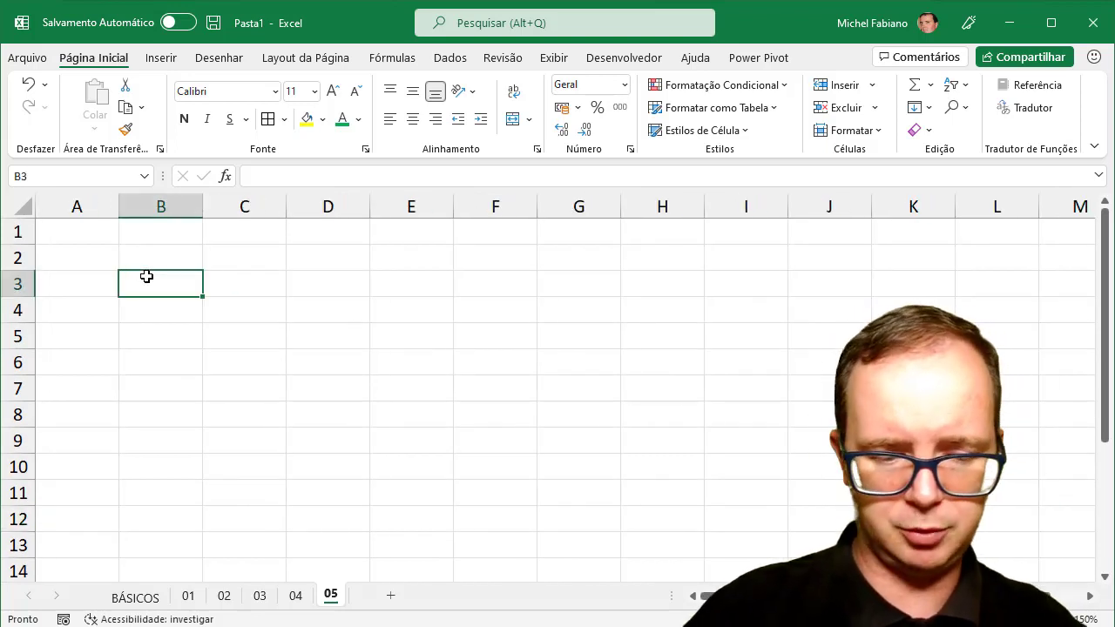
type("10")
key("Tab")
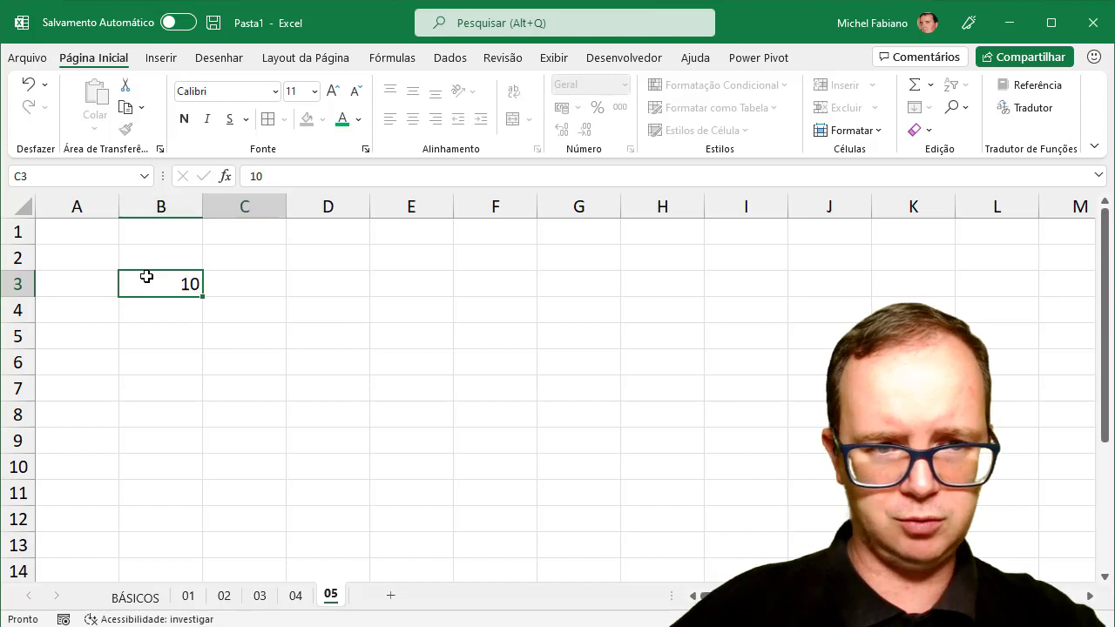
type("10")
key("Tab")
type("10")
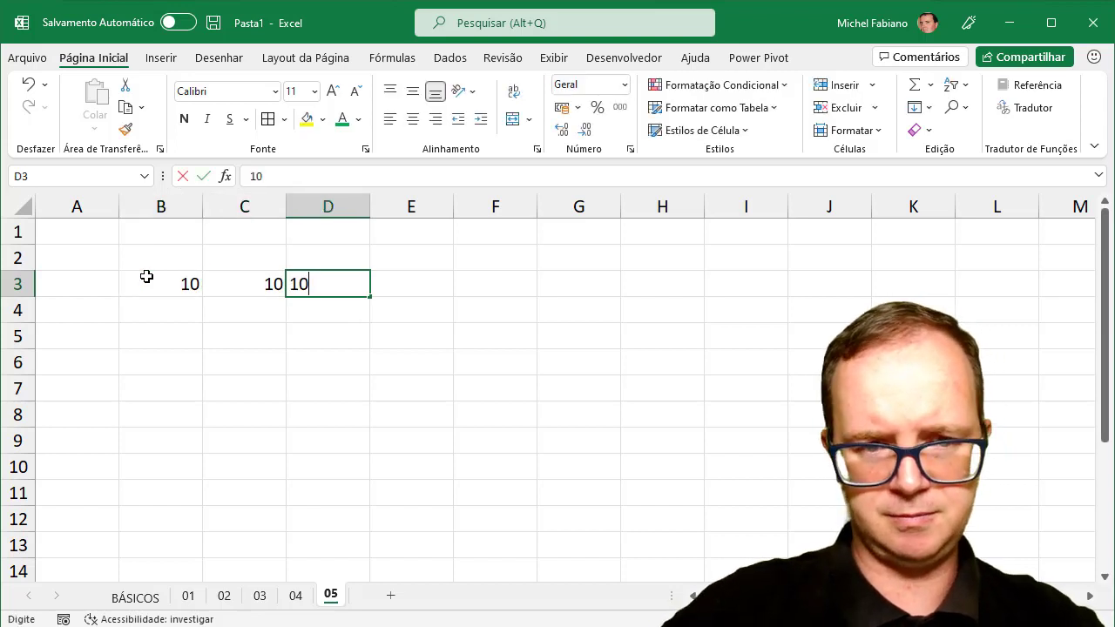
key("Tab")
type("10")
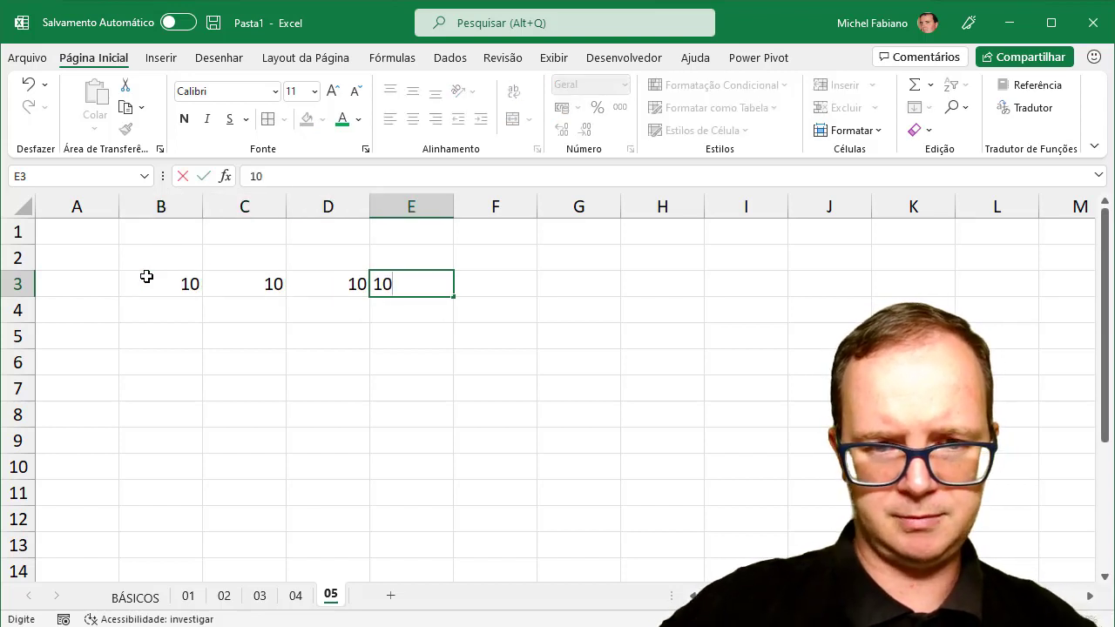
key("Return")
- Enter the formula =B3/C3+D3 in cell B5 to combine a division with an addition
key("Left")
key("Left")
key("Left")
key("Down")
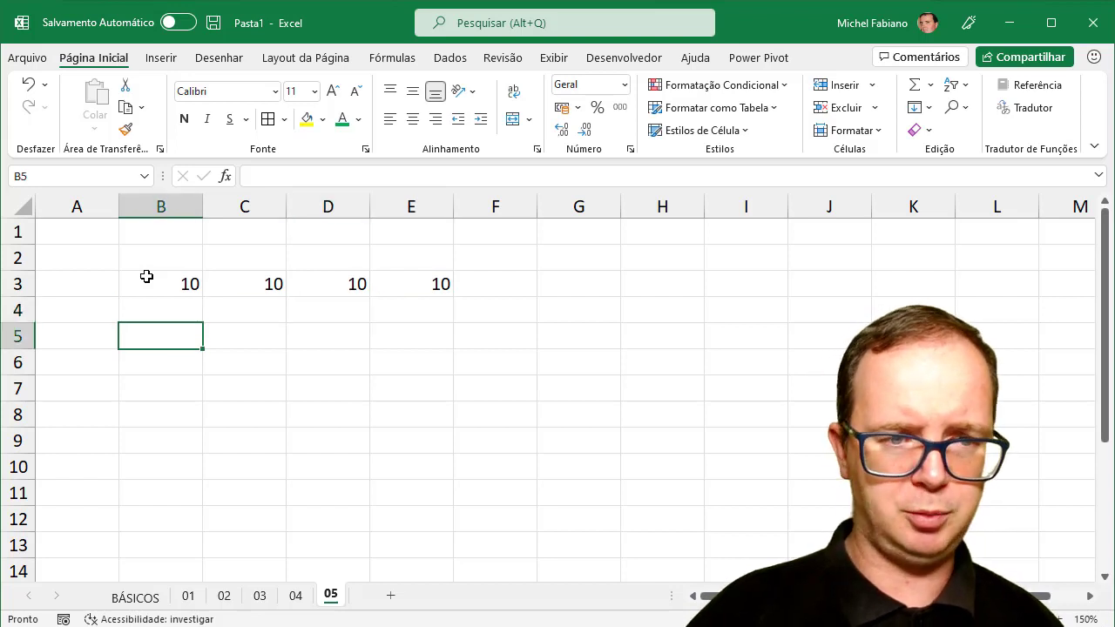
type("=")
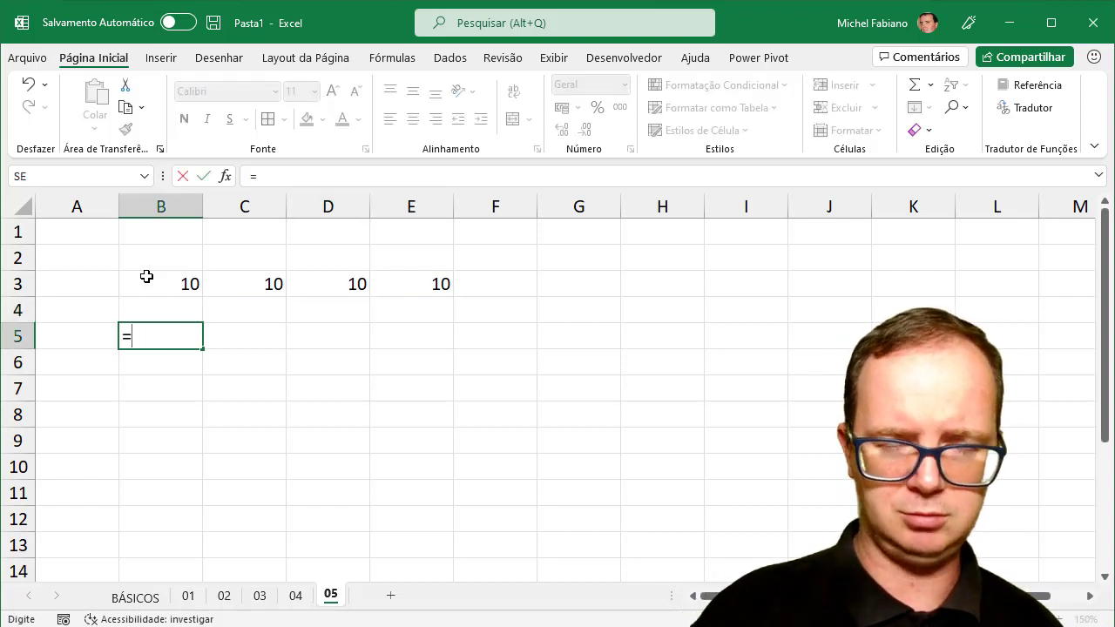
left_click(175, 280)
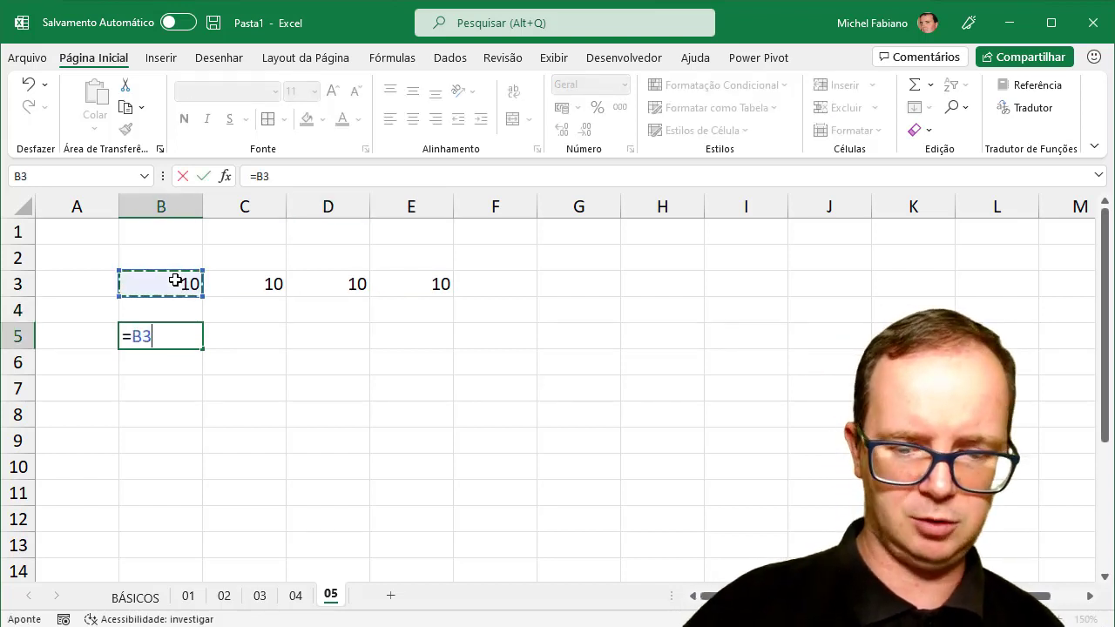
type("/")
left_click(274, 283)
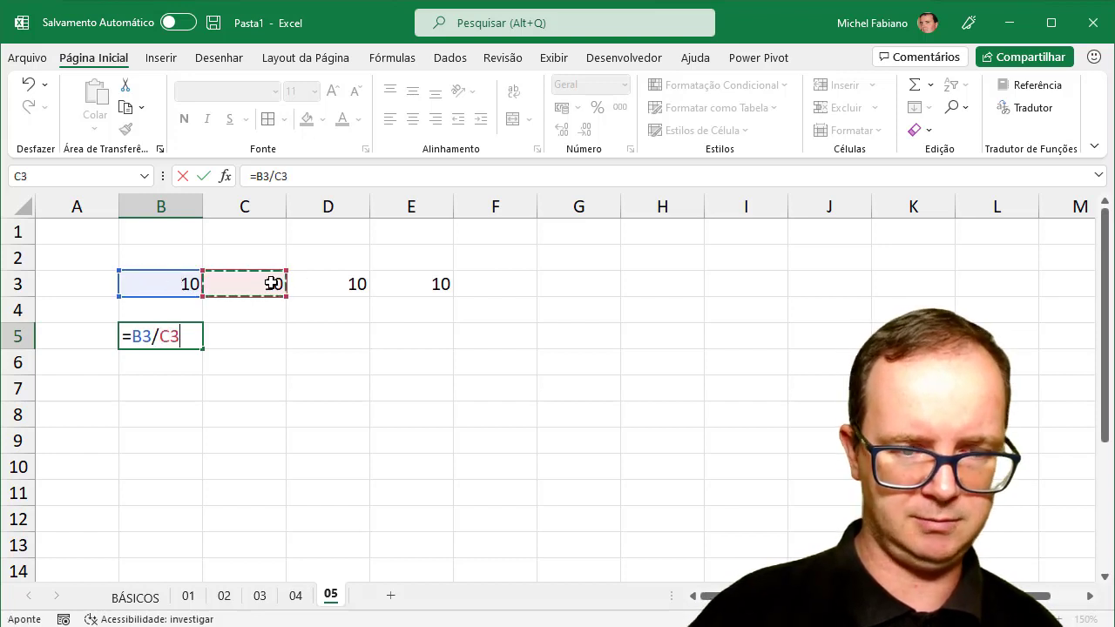
type("+")
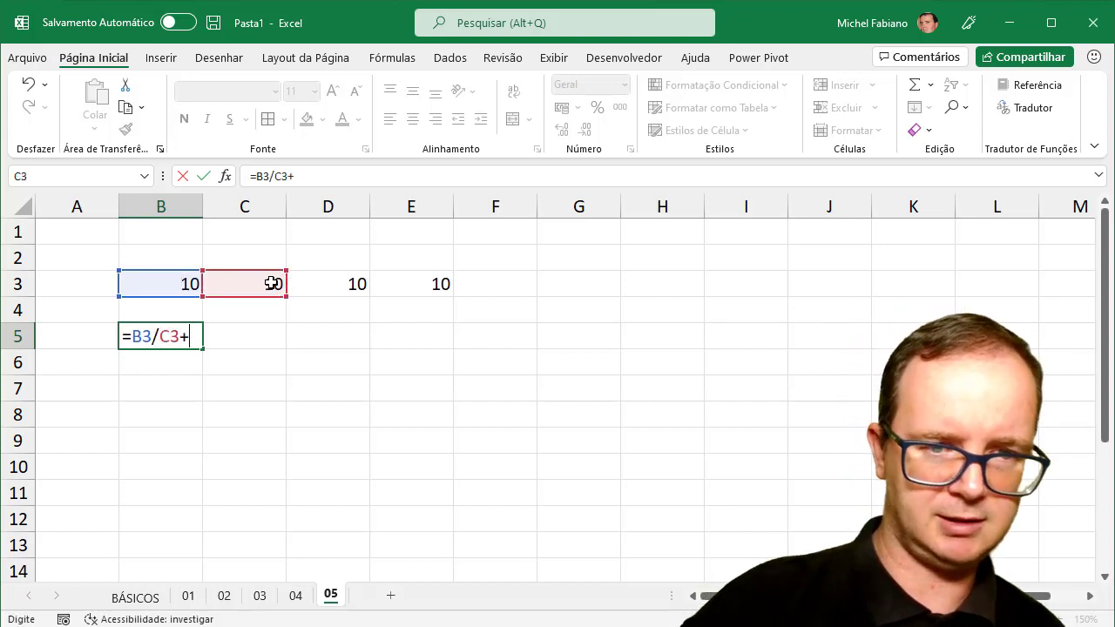
left_click(348, 284)
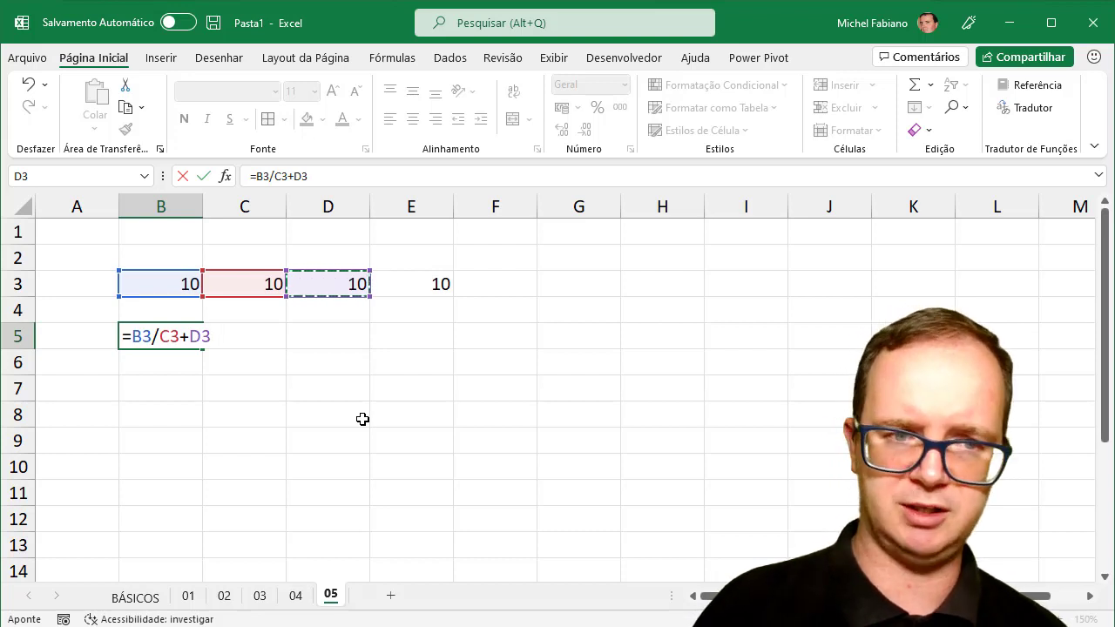
key("Return")
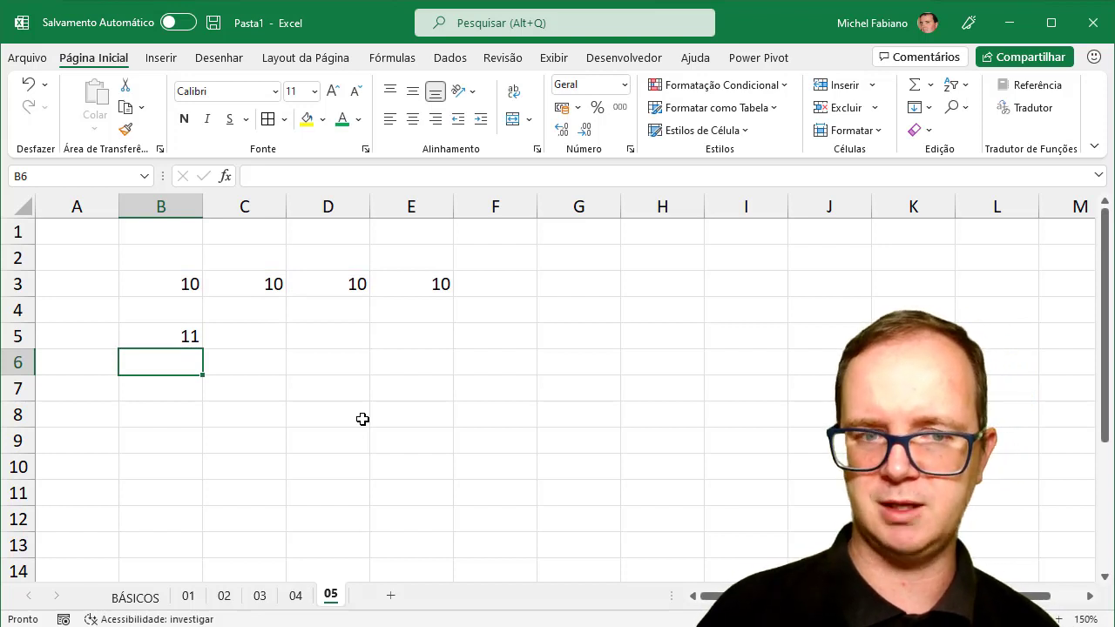
- Enter the formula =B3+C3/D3 in cell B6 to place the addition before the division
type("=")
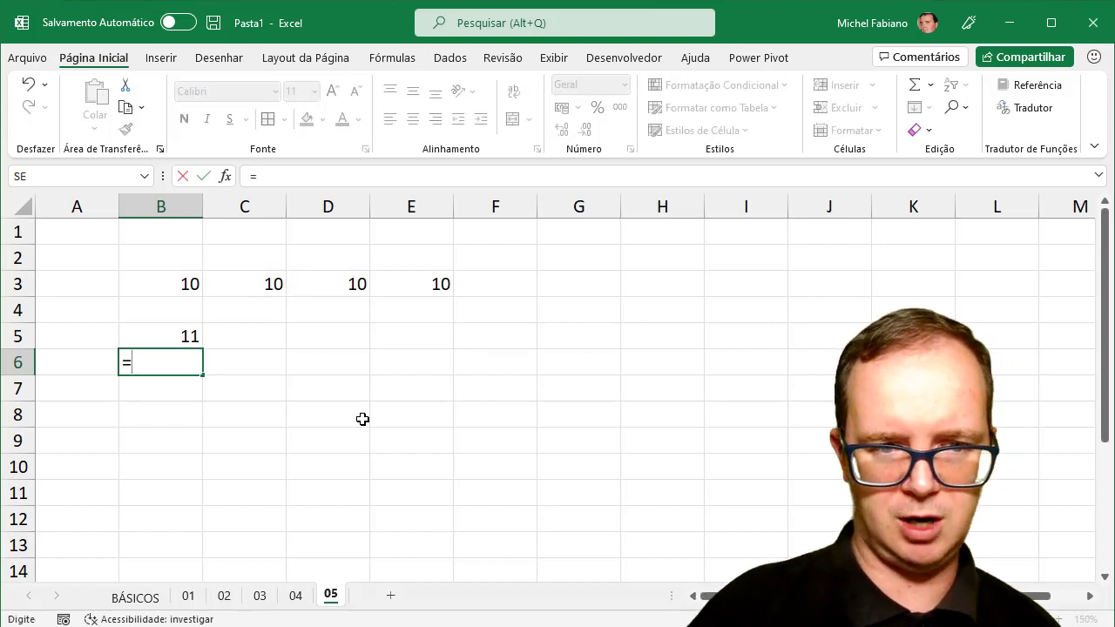
left_click(178, 284)
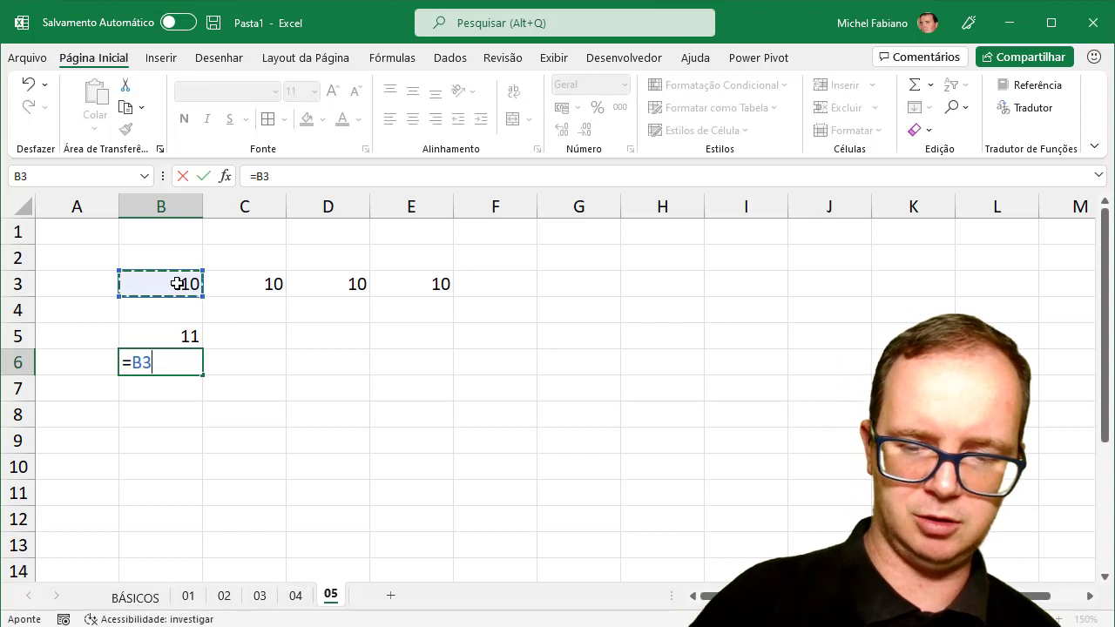
type("+")
left_click(256, 281)
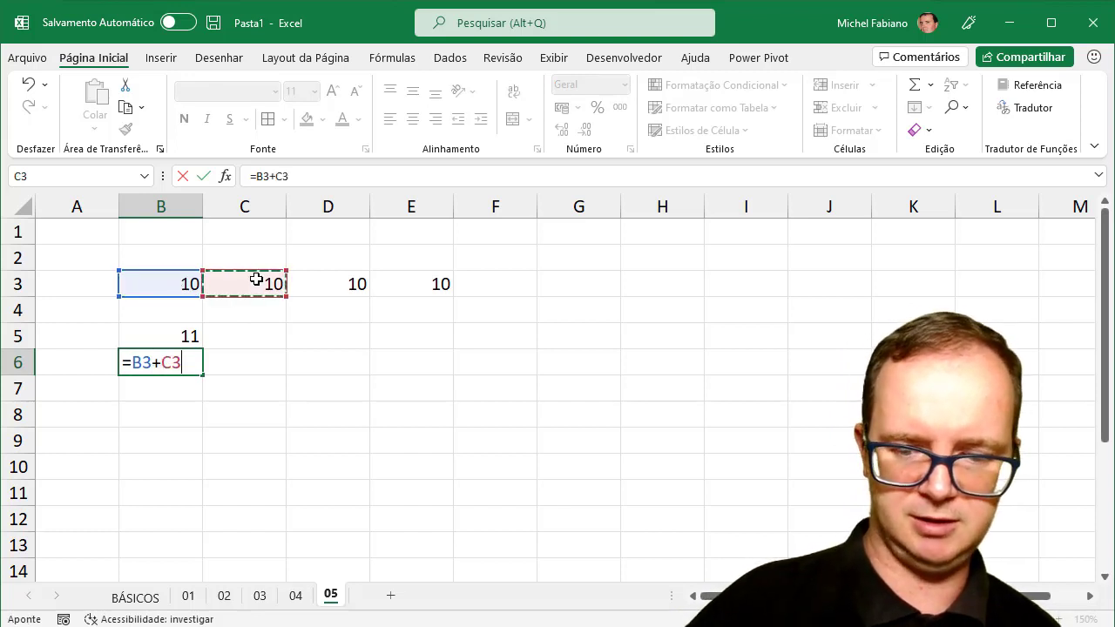
type("/")
left_click(326, 278)
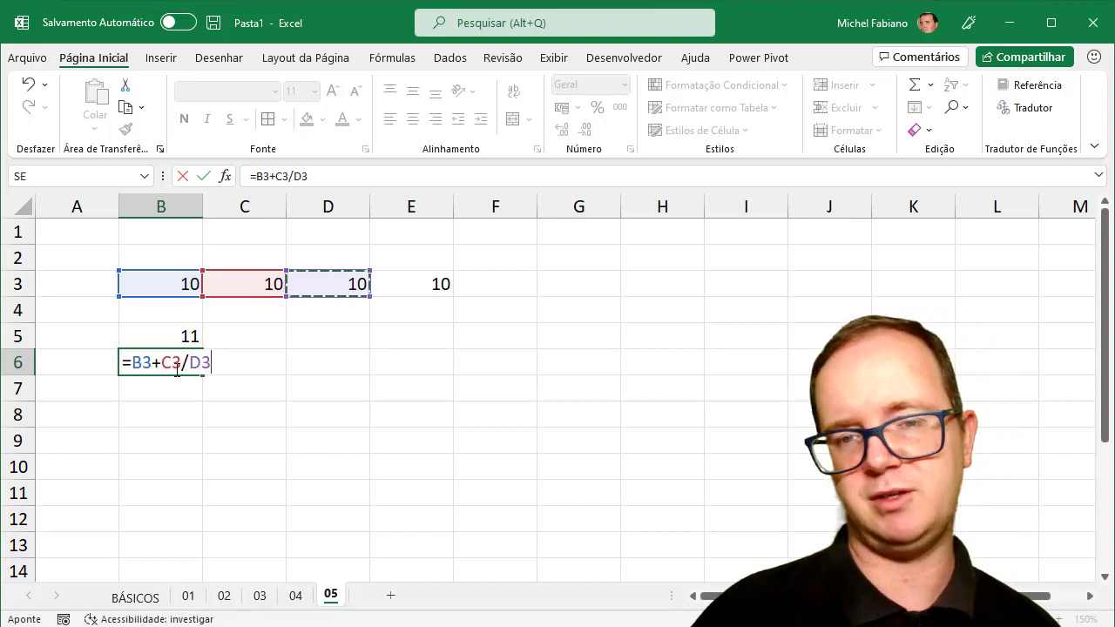
key("Return")
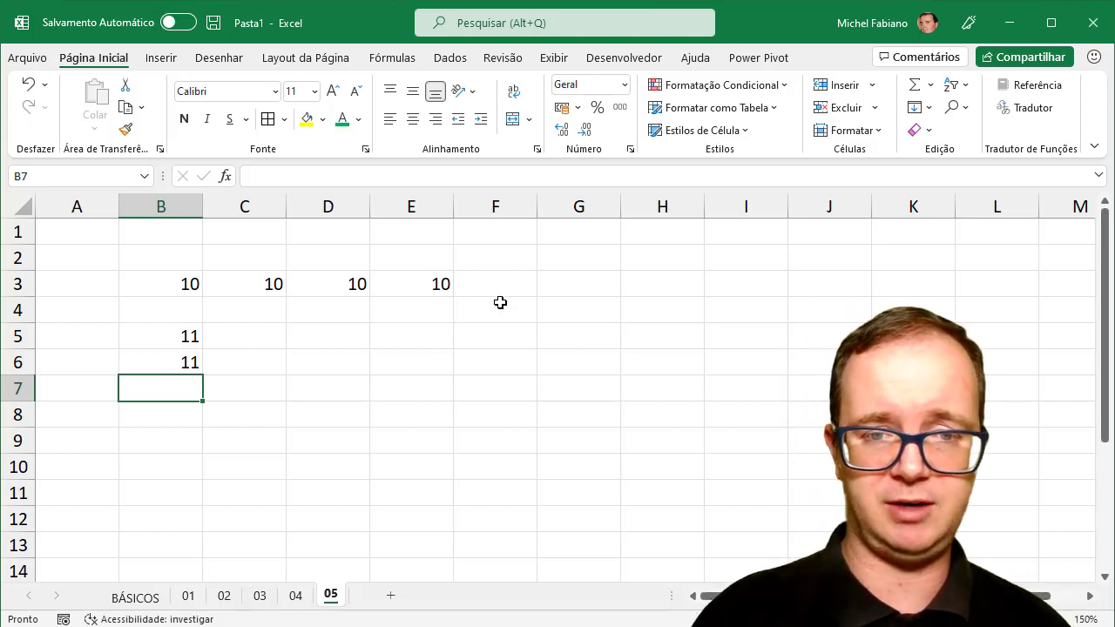
- Write "* E /" in cell G3 as the first line of the operator precedence note
left_click(558, 280)
type("*")
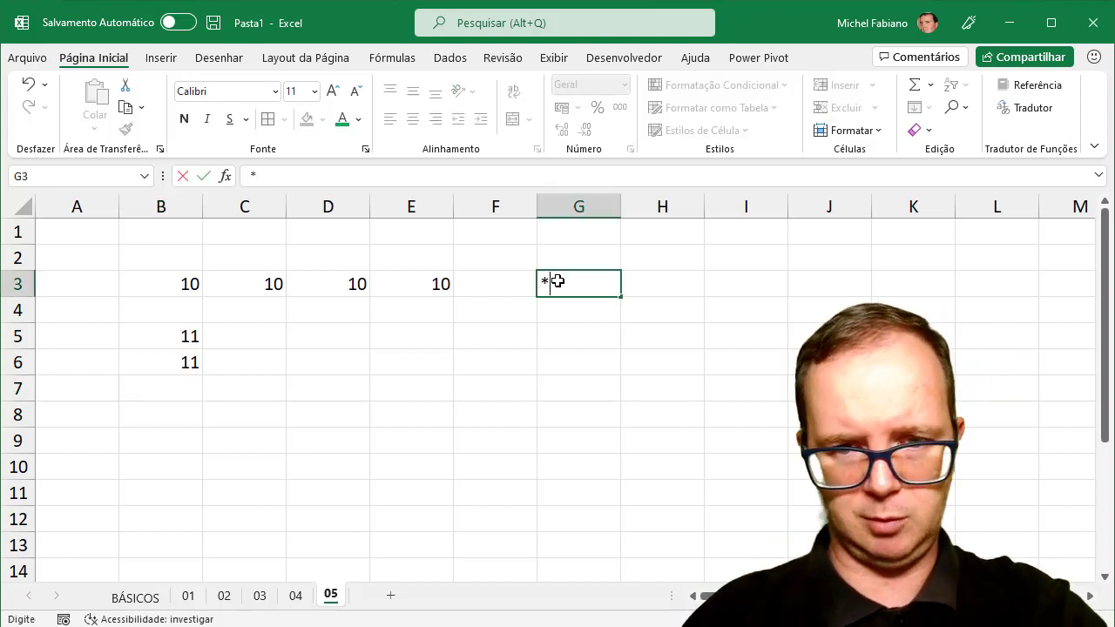
type(" E")
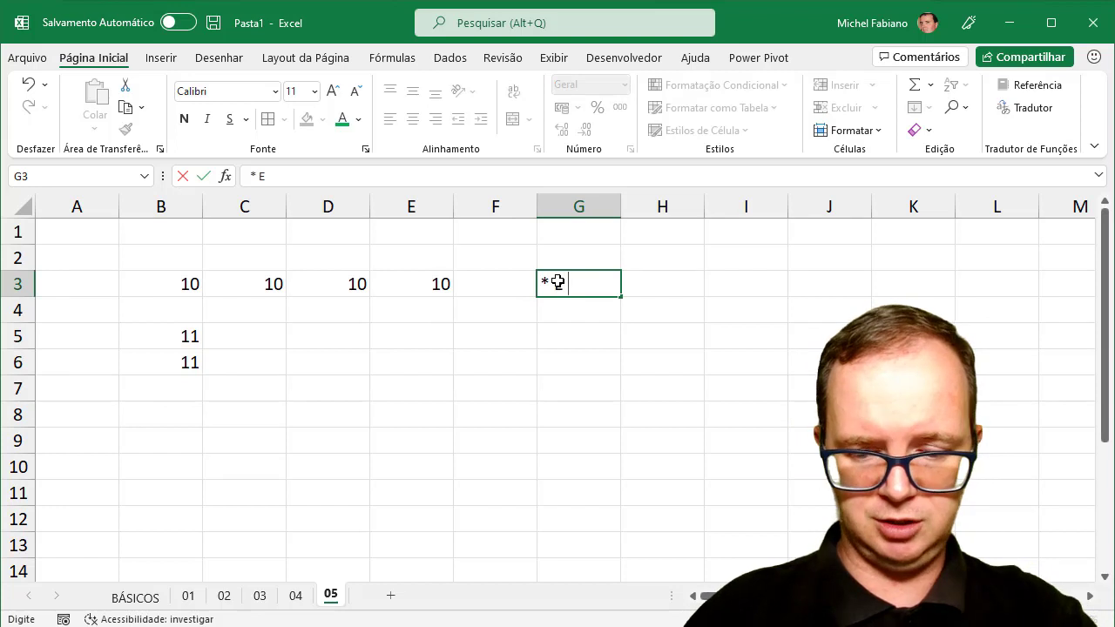
type(" /")
key("Return")
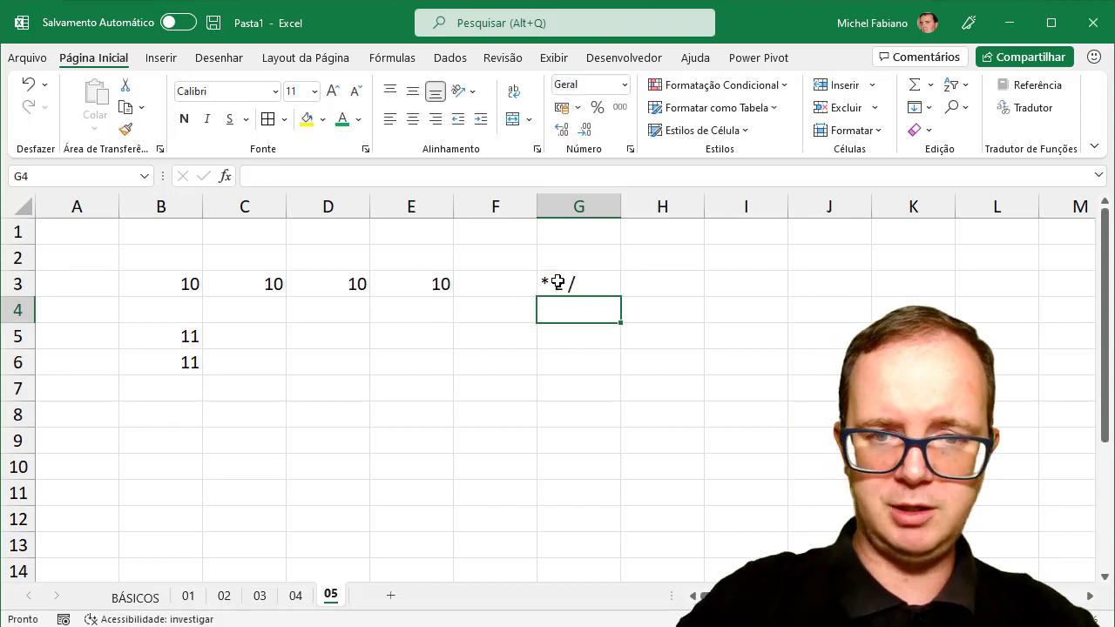
- Write "+ E -" in cell G4 as the second precedence line, prefixed with an apostrophe so it is stored as text
type("+ E ")
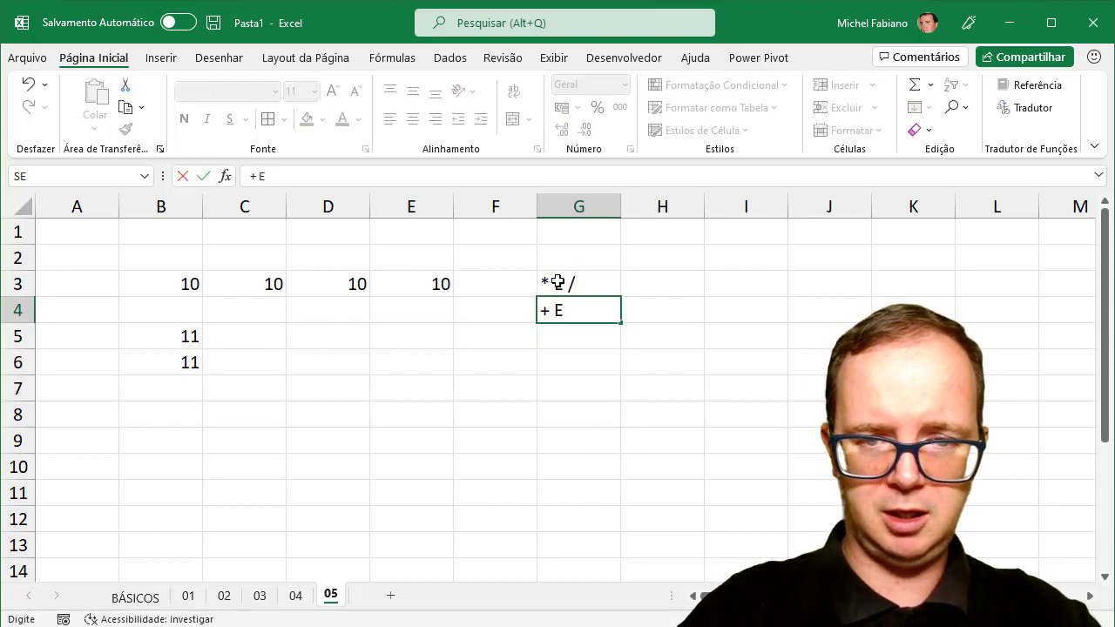
type("-")
key("Return")
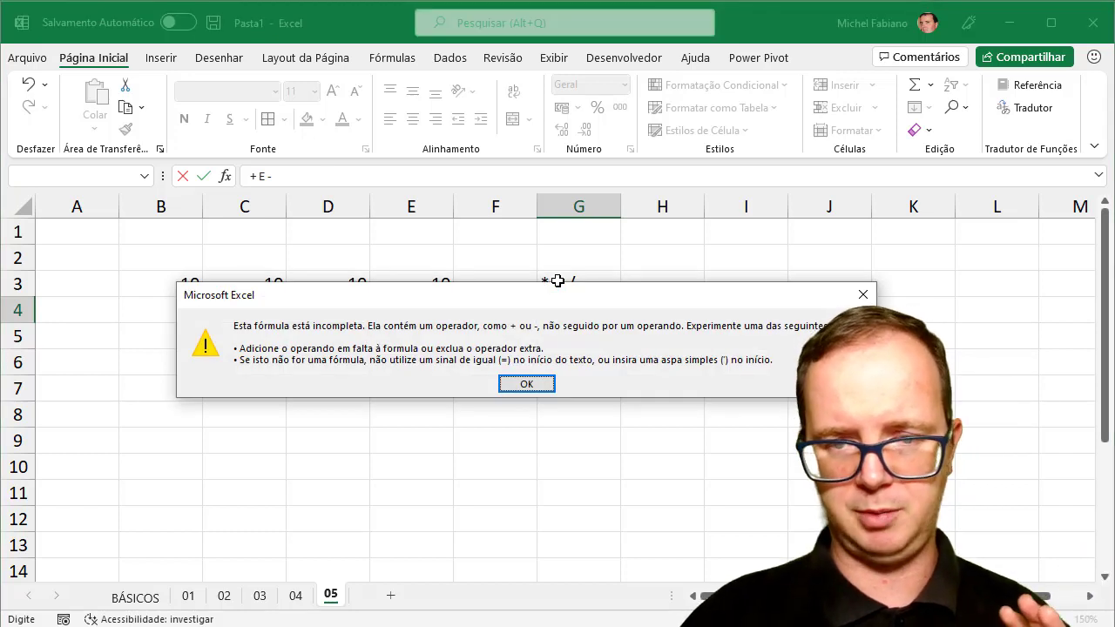
key("Return")
left_click(541, 311)
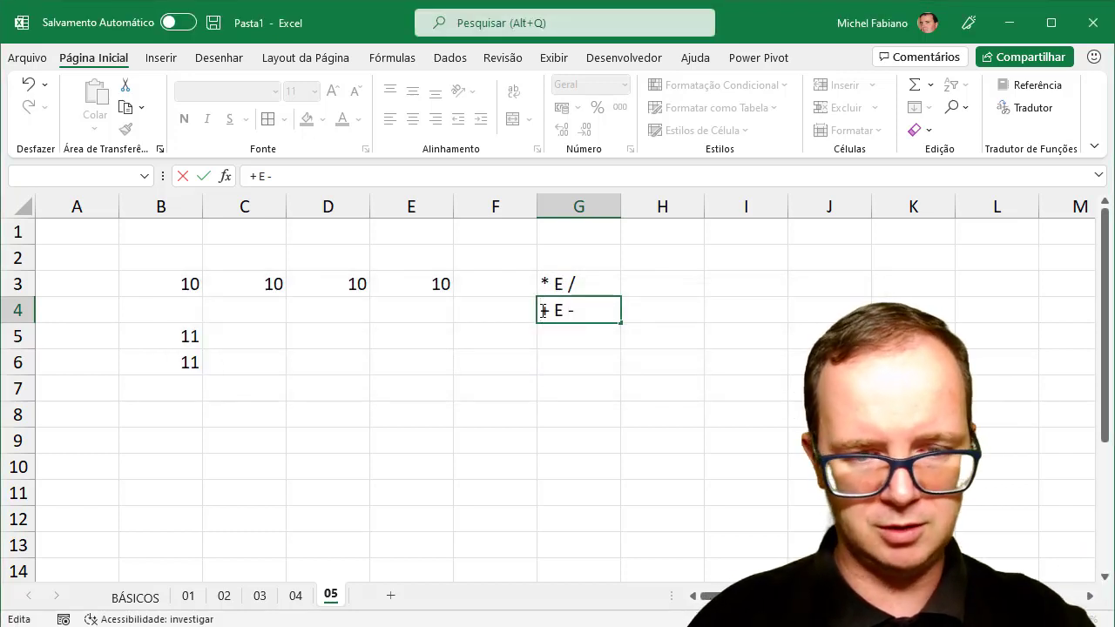
type("'")
key("Return")
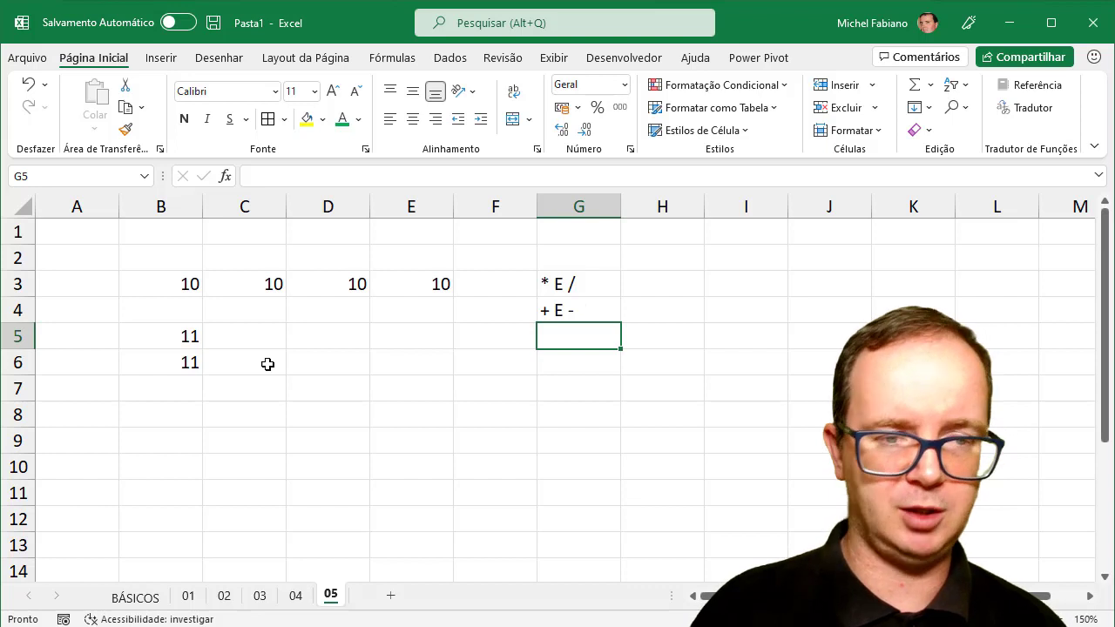
- Enter the formula =B3-C3+D3*E3 in cell B7 to mix subtraction, addition and multiplication
left_click(185, 389)
type("=")
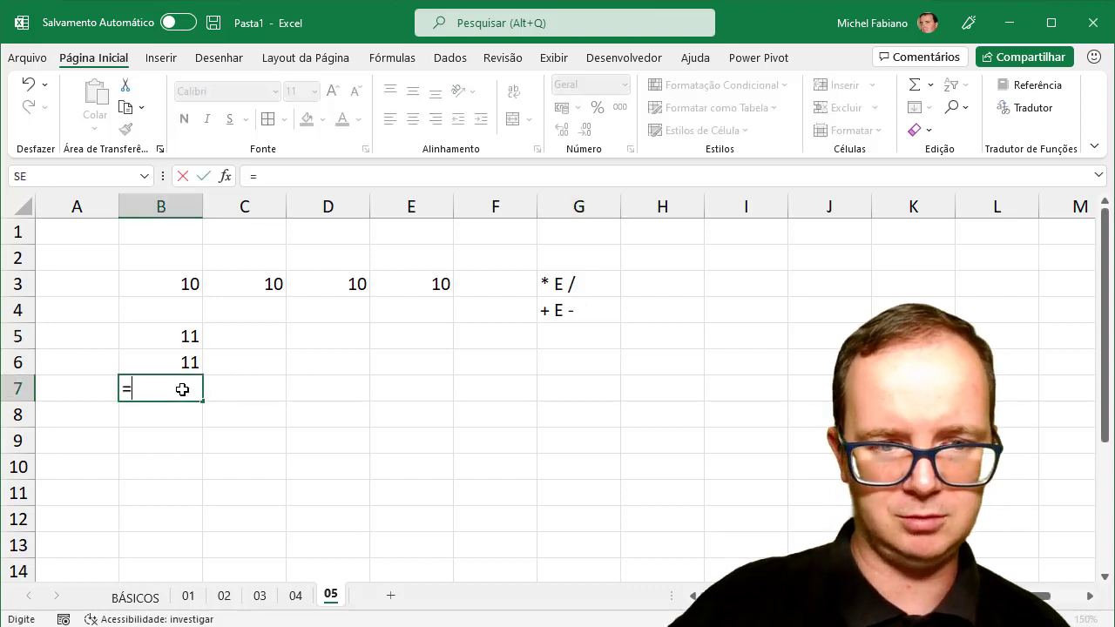
left_click(182, 283)
type("-")
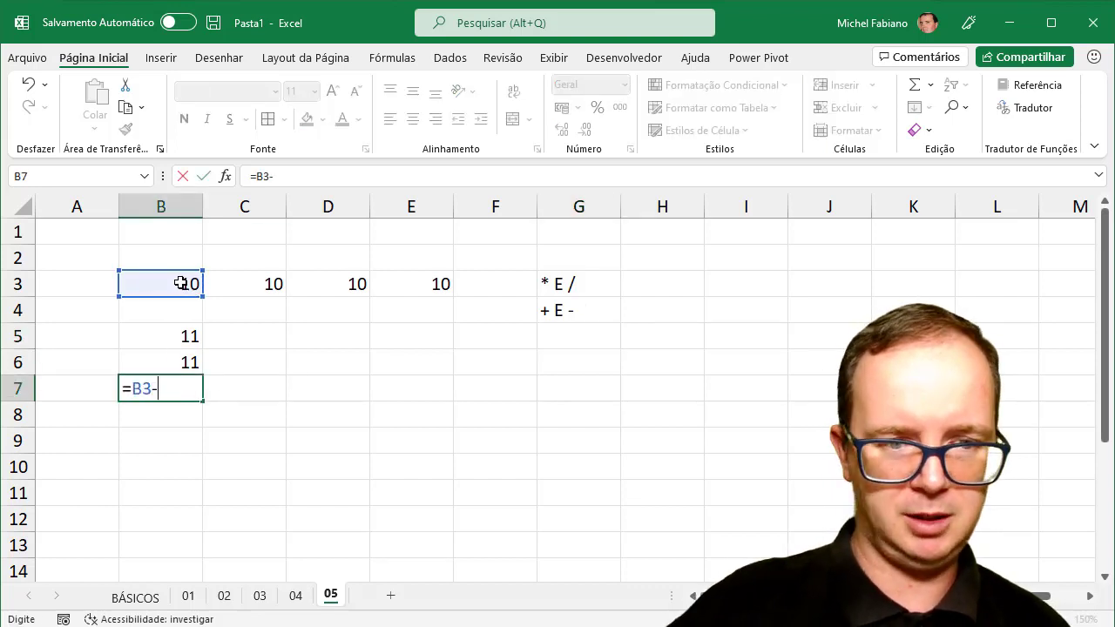
left_click(229, 280)
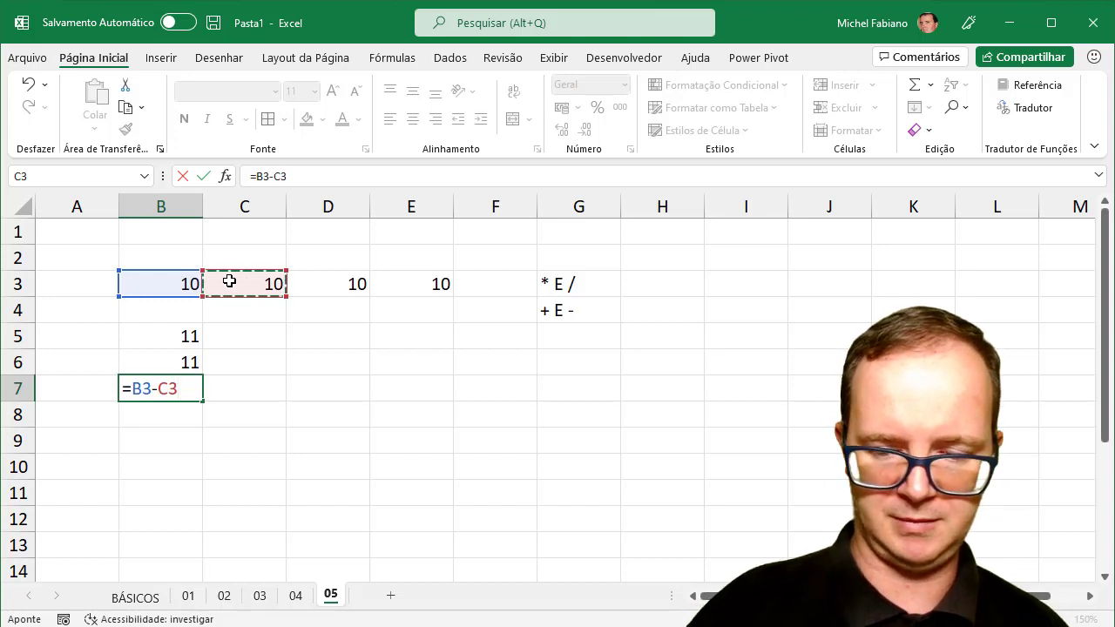
type("+")
left_click(328, 278)
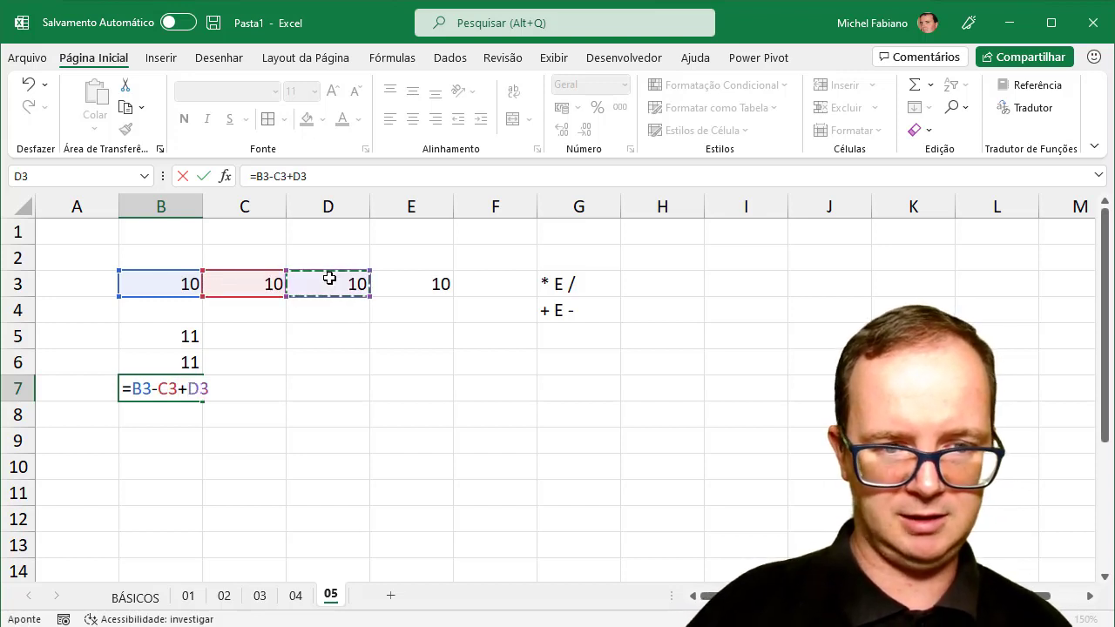
type("*")
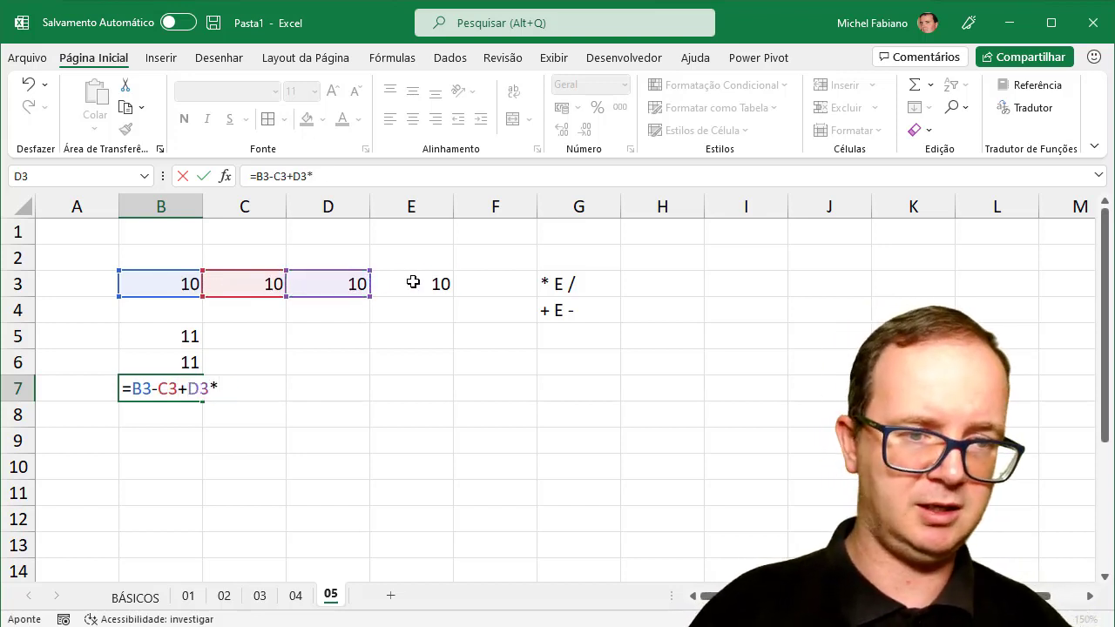
left_click(409, 280)
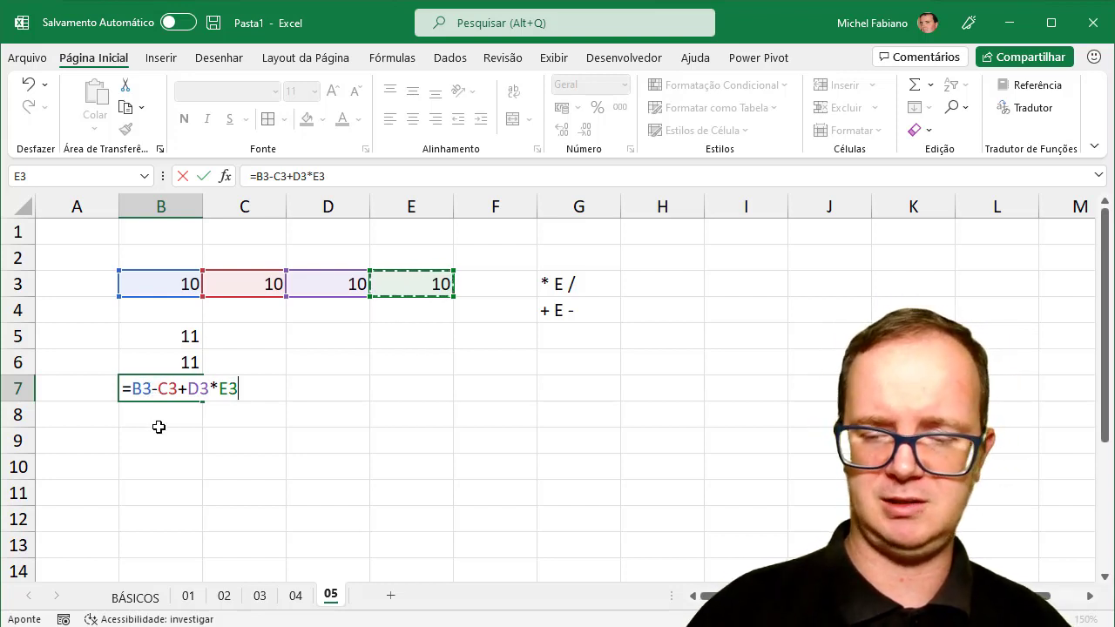
key("Return")
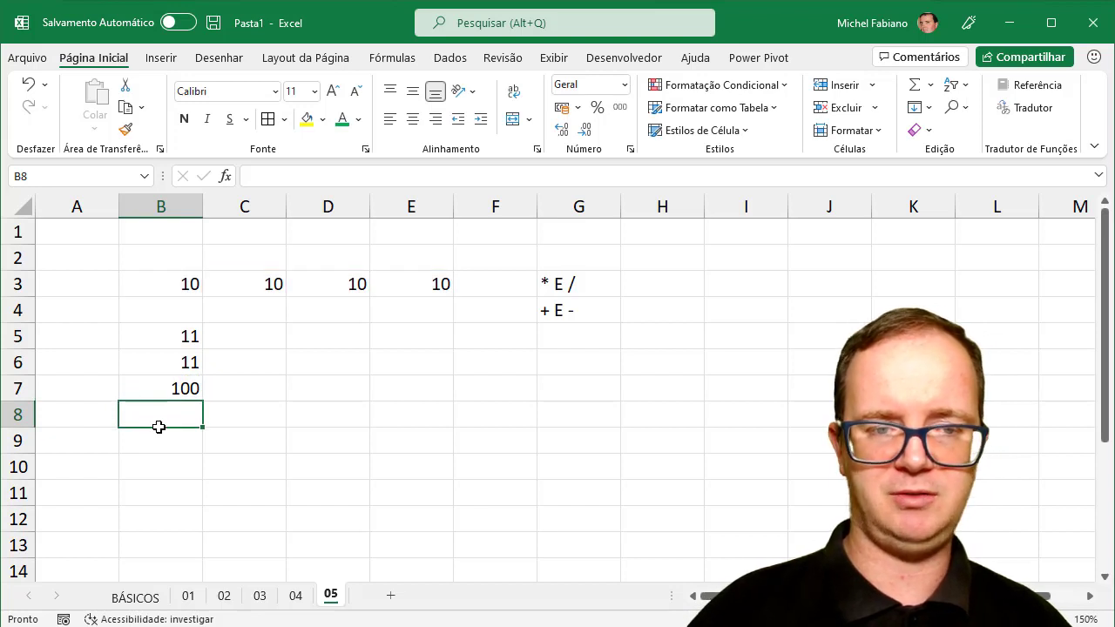